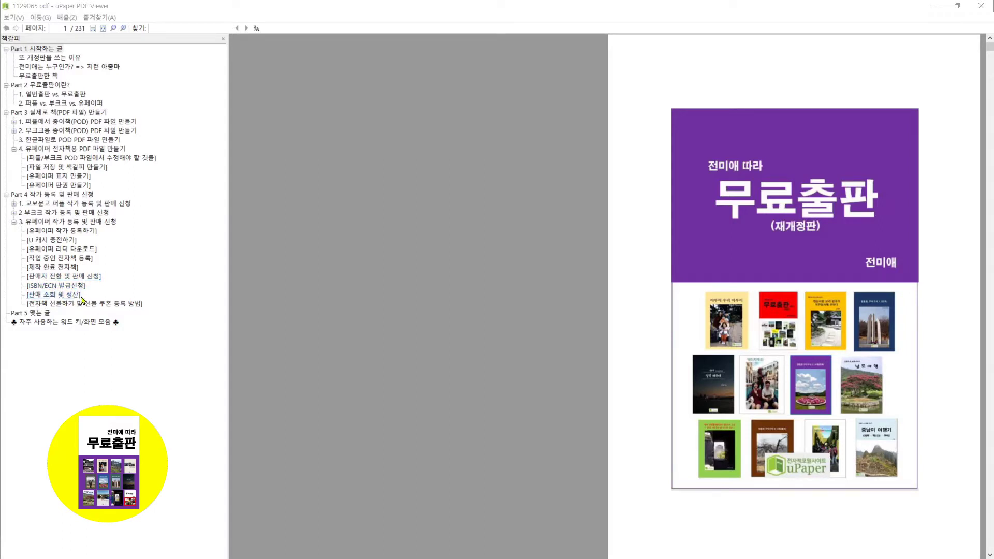
Open the [작업 중인 전자책 등록] bookmark and highlight the instructions on registering the PDF and reaching the web editor on page 204
left_click(54, 258)
scroll(501, 277, "up", 3)
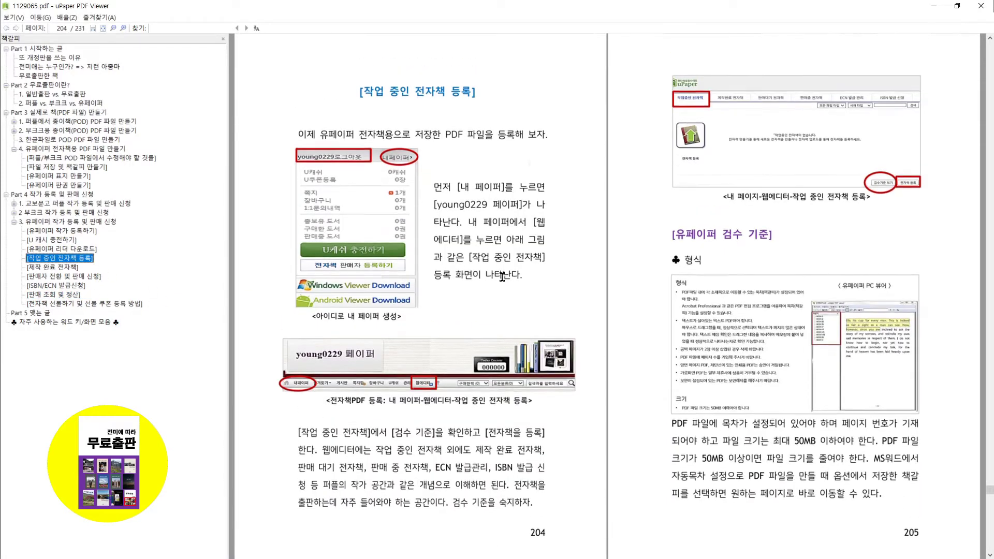
scroll(502, 277, "down", 2)
left_click(301, 134)
left_click_drag(300, 134, 555, 138)
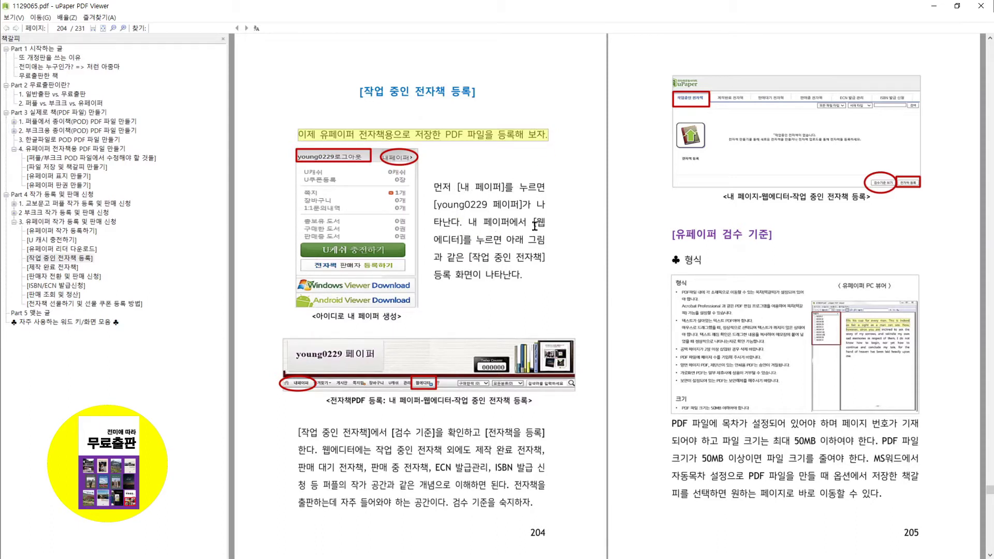
left_click_drag(535, 224, 547, 285)
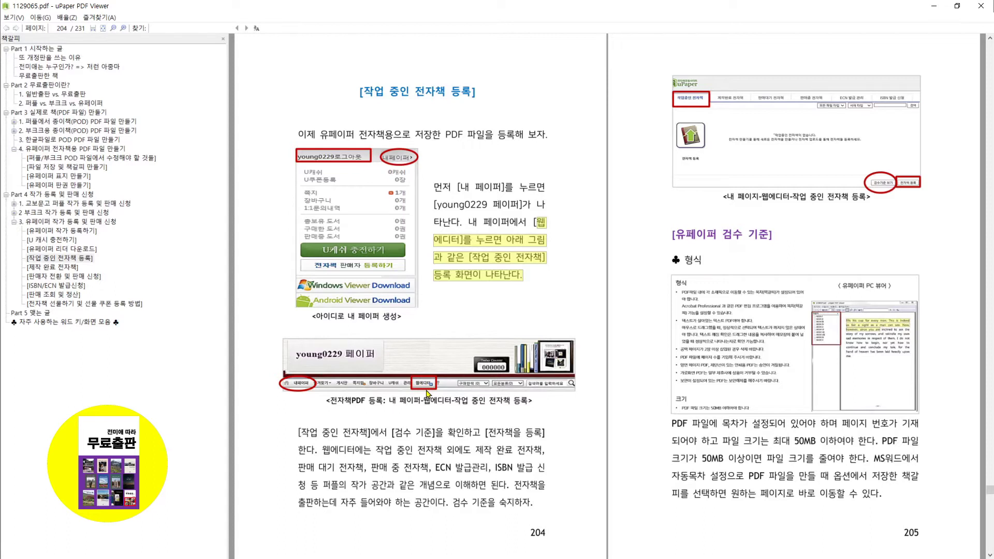
Highlight the sentences of page 204's closing paragraph, from checking [검수 기준] to the advice to know the criteria well
left_click_drag(300, 432, 485, 434)
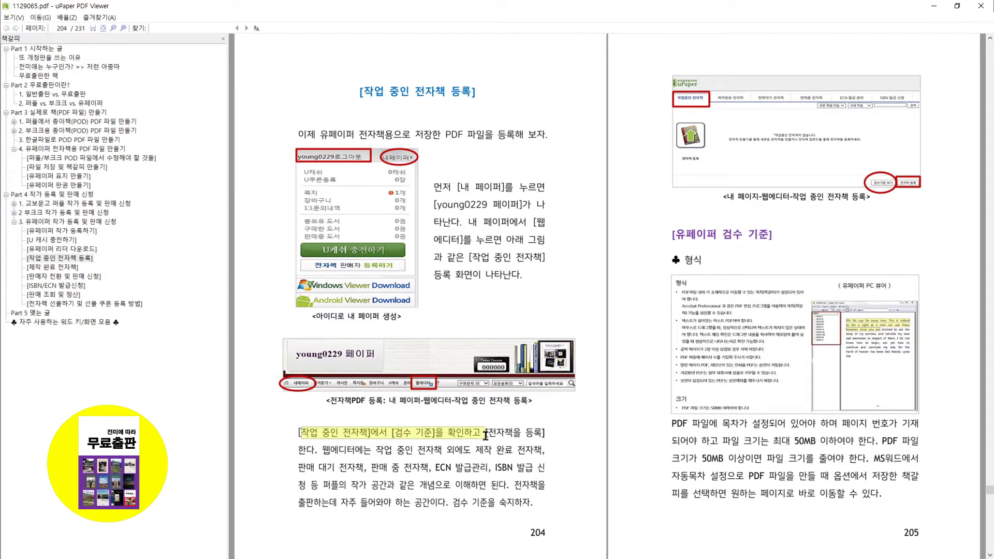
left_click_drag(485, 435, 452, 501)
left_click(512, 483)
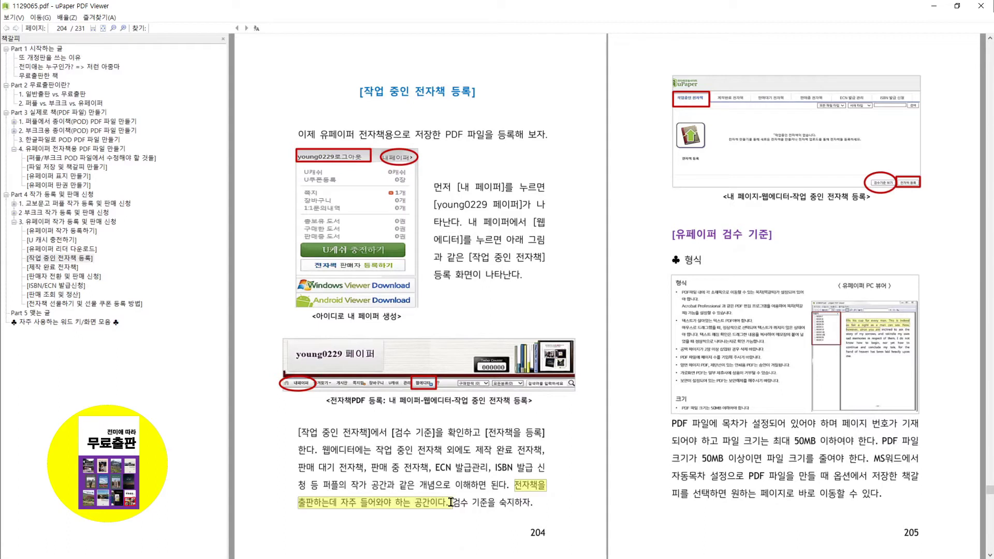
left_click_drag(452, 502, 537, 503)
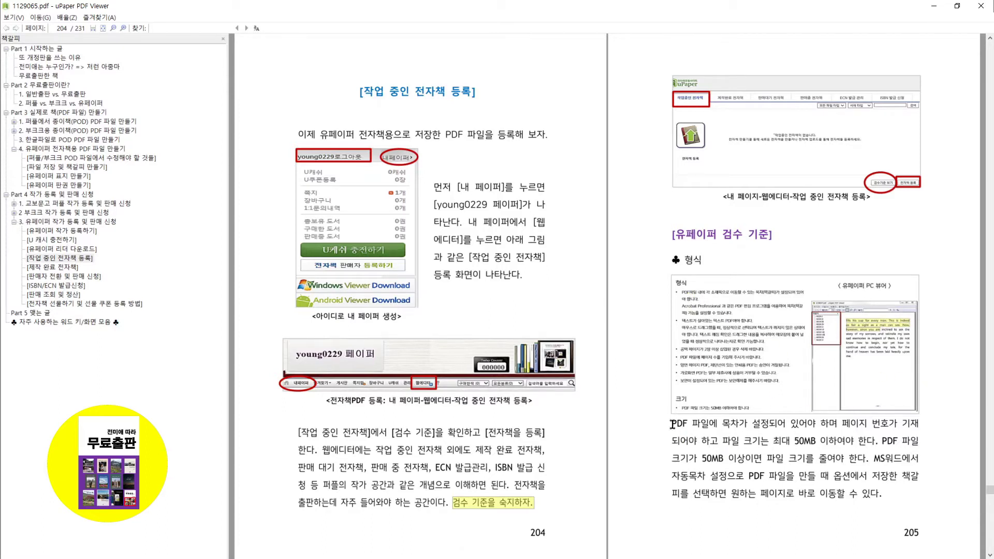
Highlight the format criteria on page 205 covering the PDF's table of contents, page numbers and file size
left_click_drag(672, 427, 876, 444)
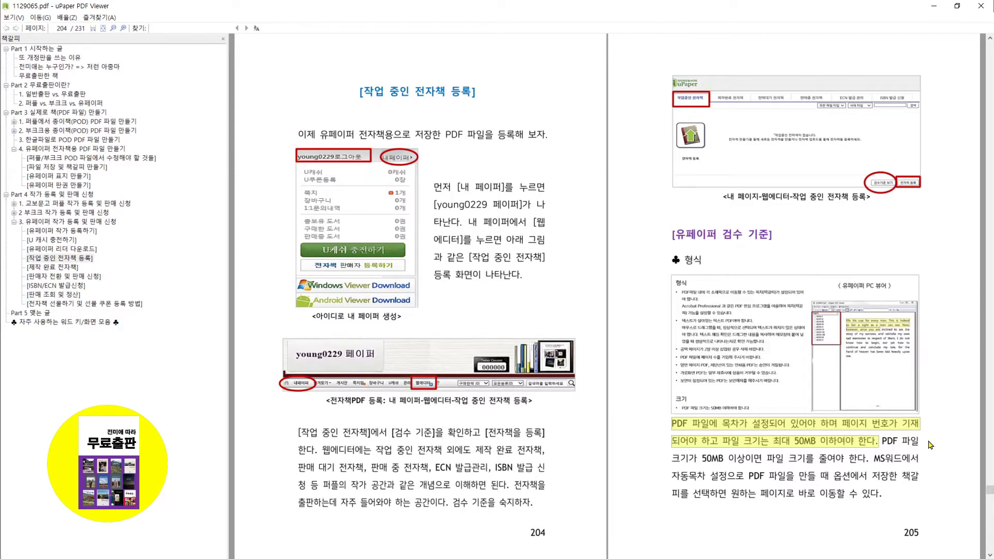
left_click(772, 443)
left_click_drag(772, 444, 878, 446)
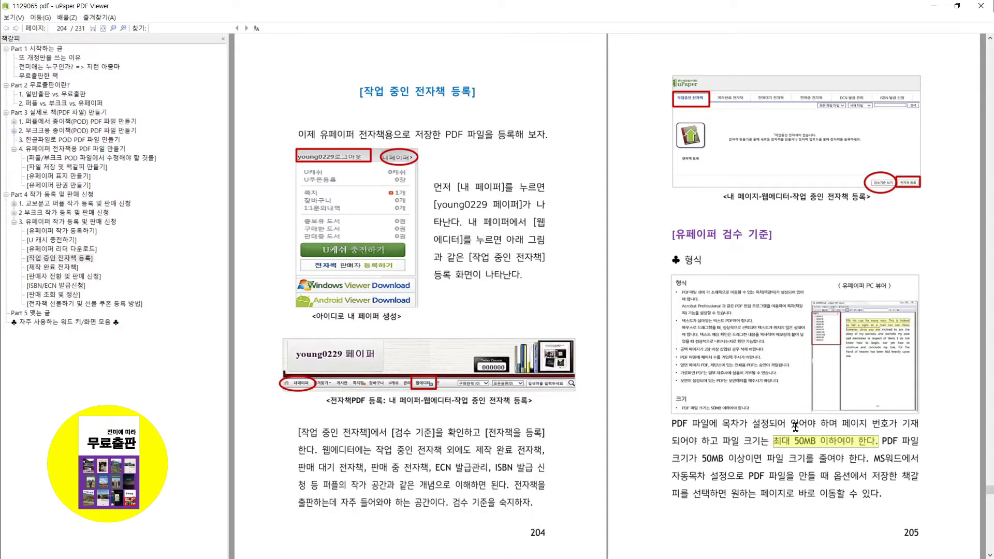
left_click(876, 441)
double_click(889, 441)
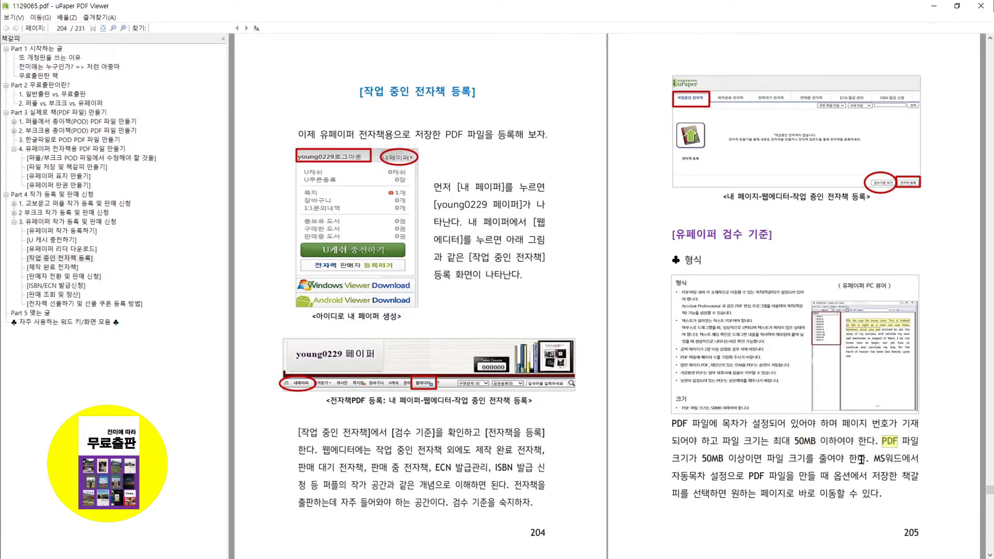
left_click(877, 444)
left_click_drag(881, 442, 879, 459)
Highlight the page 205 sentence about saving bookmarks when making a PDF with MS Word's automatic table of contents
left_click(879, 459)
left_click_drag(870, 459, 911, 472)
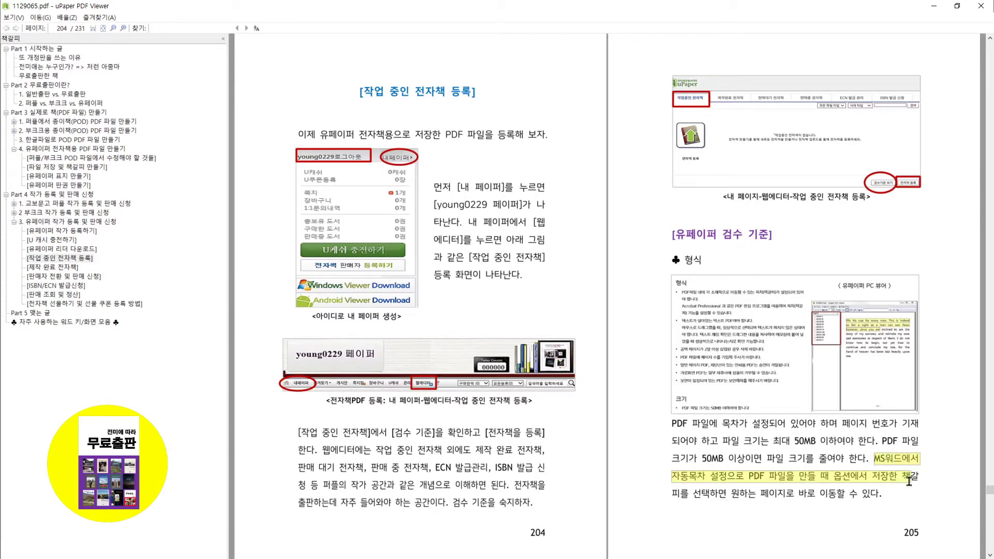
left_click_drag(909, 482, 897, 502)
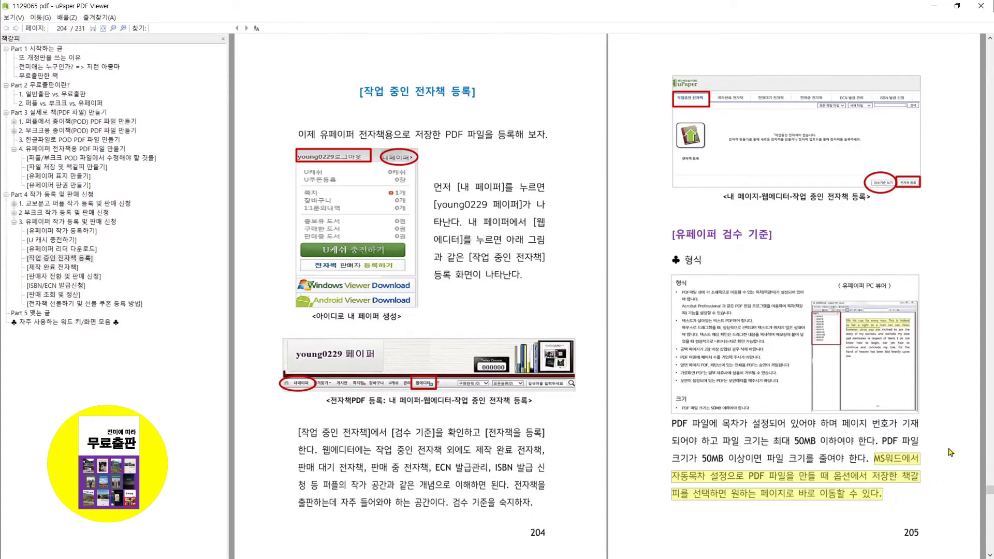
Go to page 206 and highlight the 표지 text on required cover details and inserting the uPaper cover
scroll(951, 452, "down", 1)
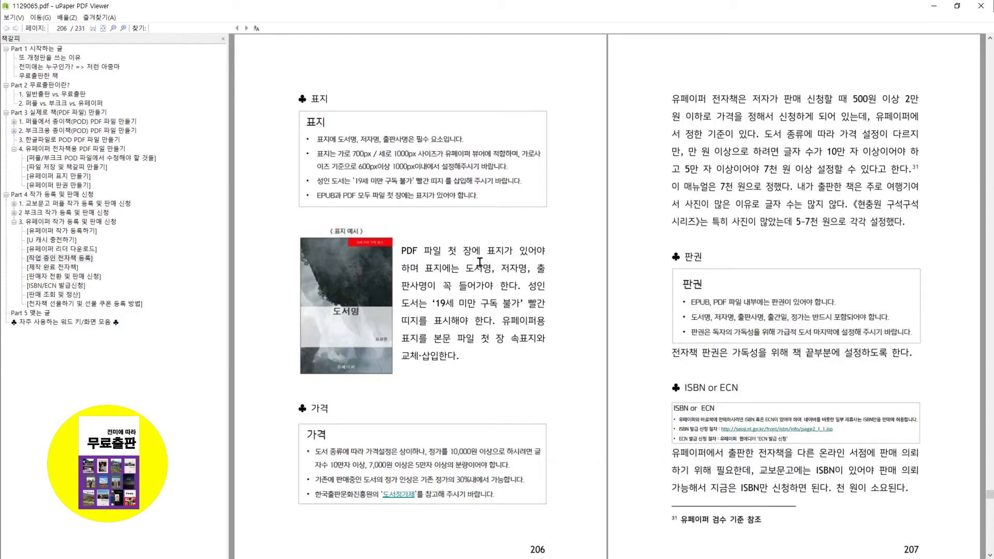
left_click_drag(402, 249, 523, 282)
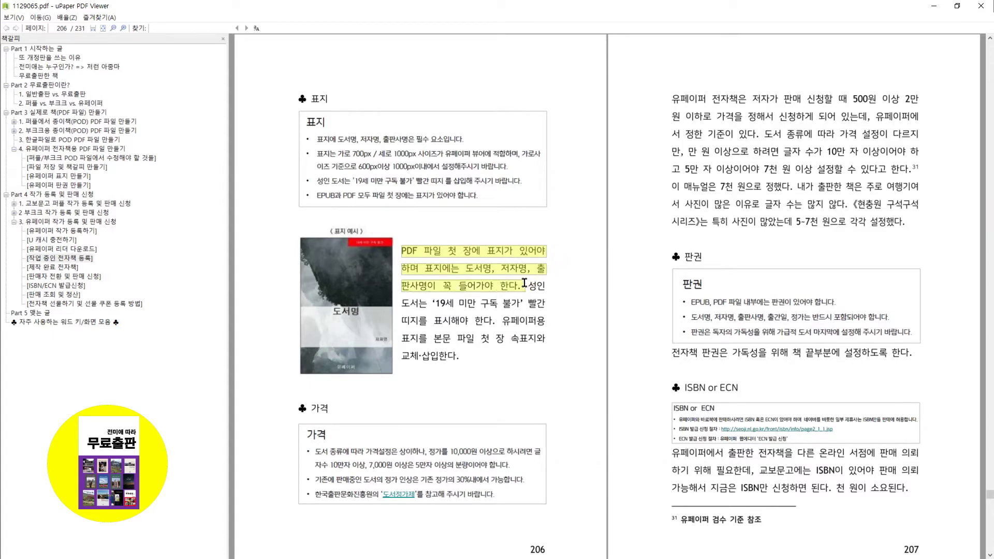
left_click(528, 287)
left_click_drag(528, 287, 466, 359)
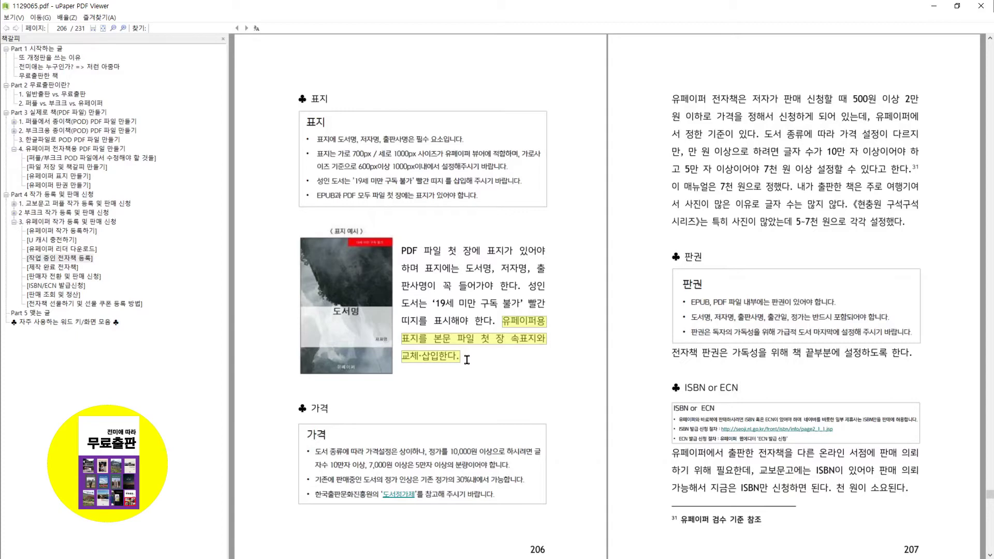
Highlight the pricing rules on page 207, from the allowed price range to the character-count requirements
scroll(544, 356, "down", 3)
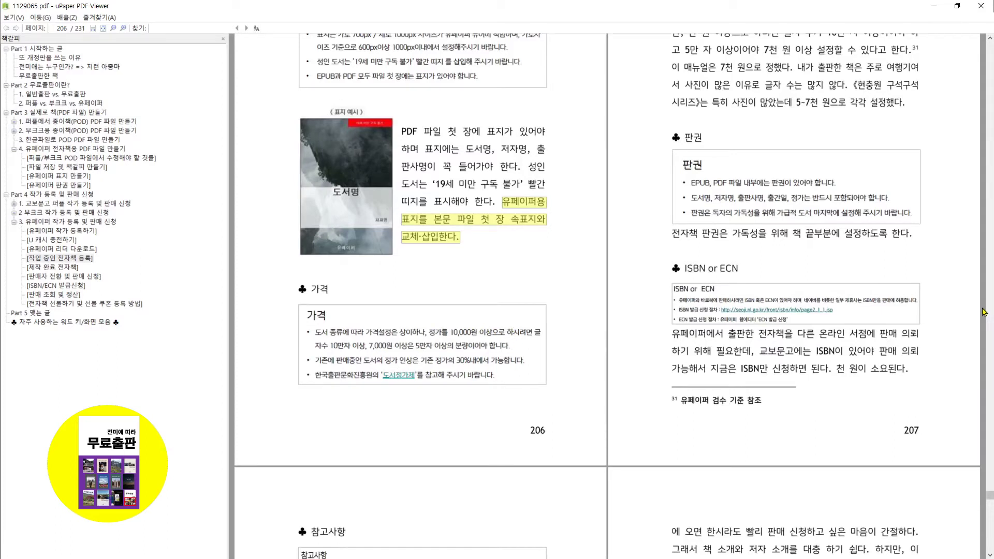
scroll(984, 312, "up", 3)
left_click_drag(672, 79, 876, 107)
left_click(875, 97)
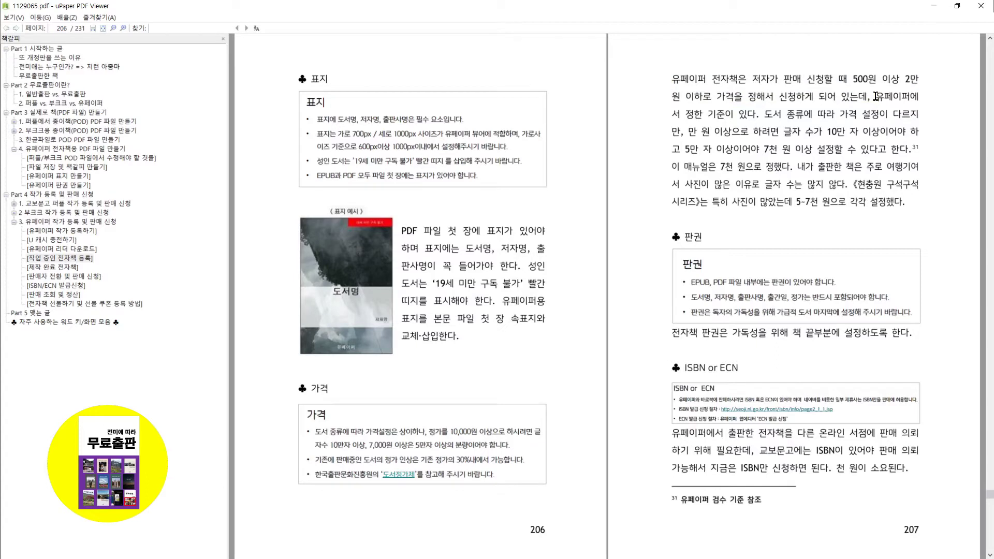
left_click_drag(876, 100, 765, 112)
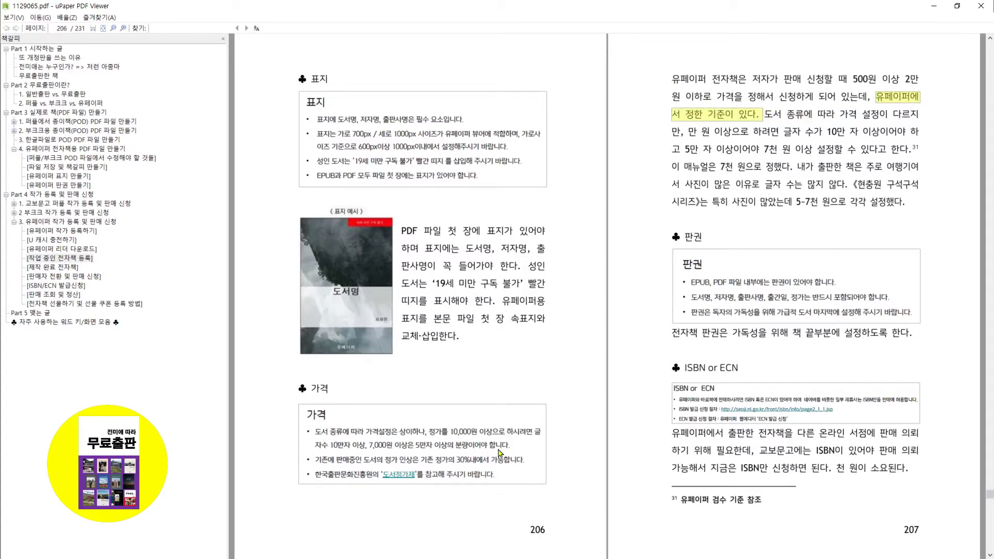
left_click_drag(765, 112, 924, 141)
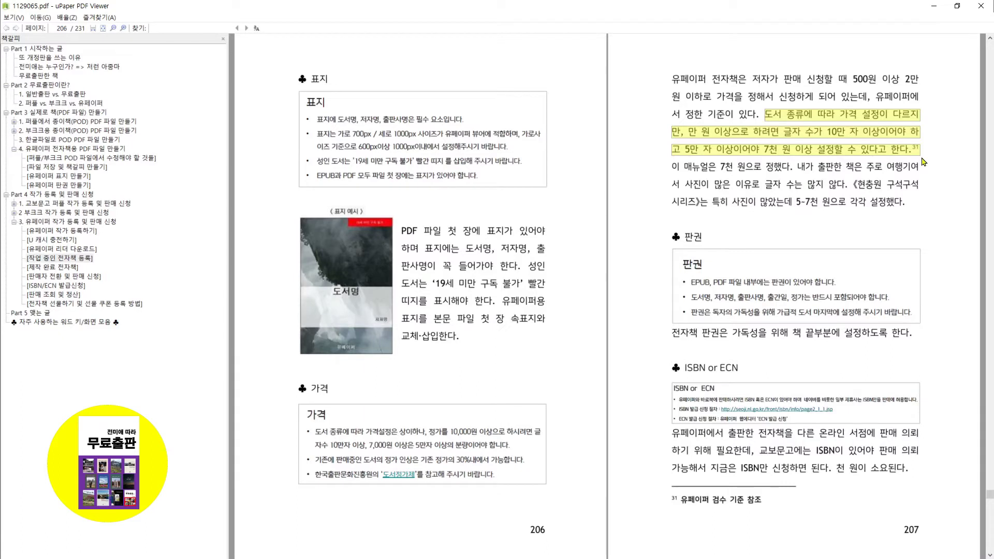
Highlight the author's own pricing examples on page 207, including the 《현충원 구석구석 시리즈》 sentence
left_click_drag(671, 167, 850, 187)
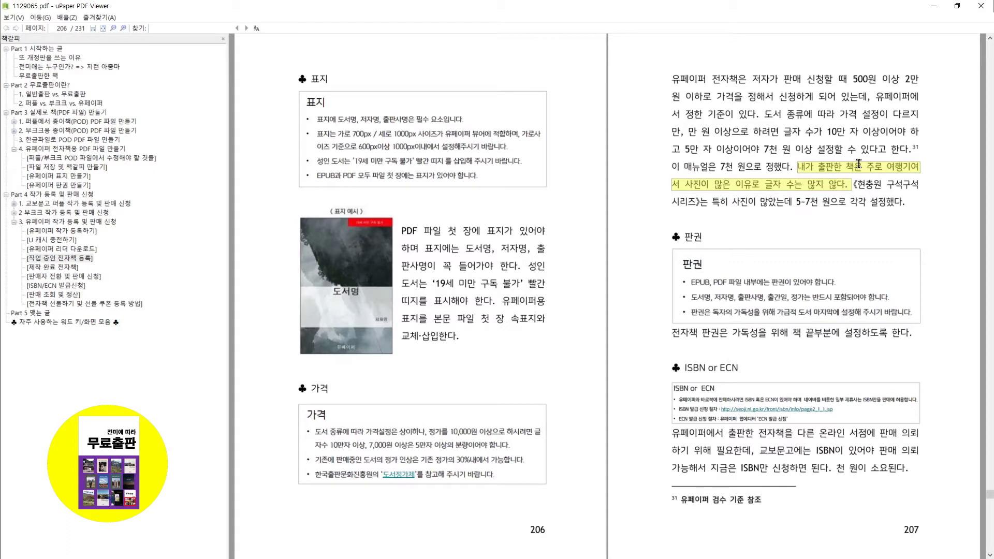
left_click(853, 191)
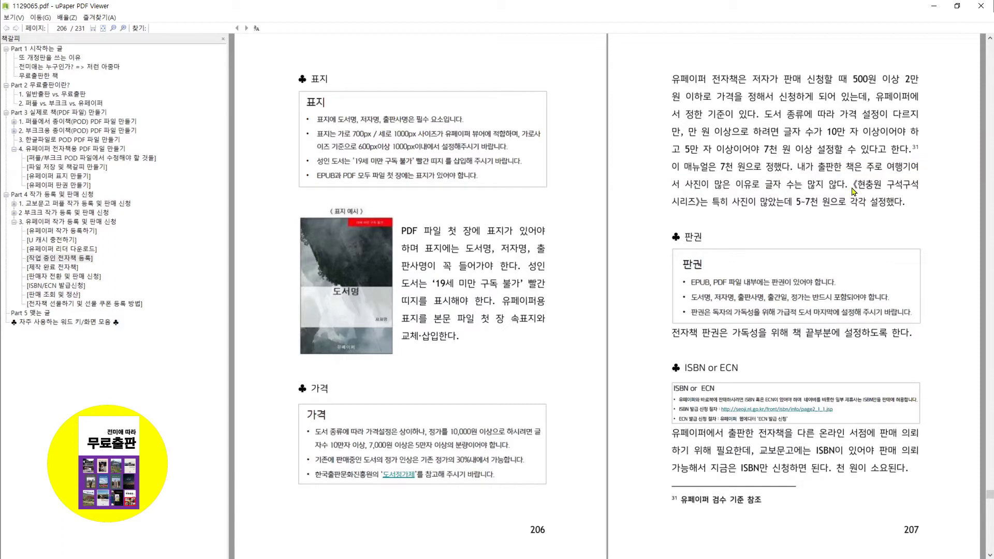
left_click_drag(853, 186, 917, 205)
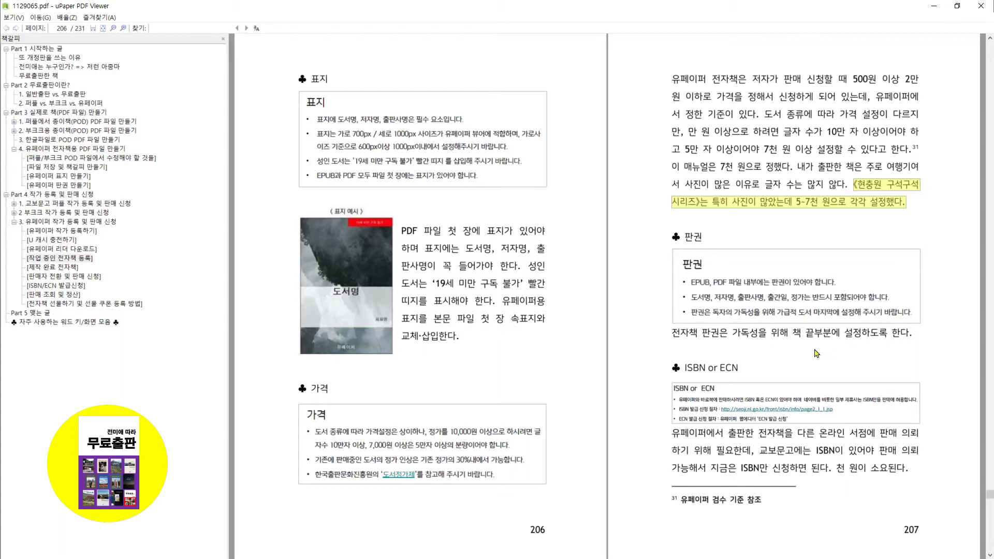
Highlight the 판권 placement sentence and the ISBN or ECN sentences on the application and its cost on page 207
left_click_drag(671, 332, 914, 338)
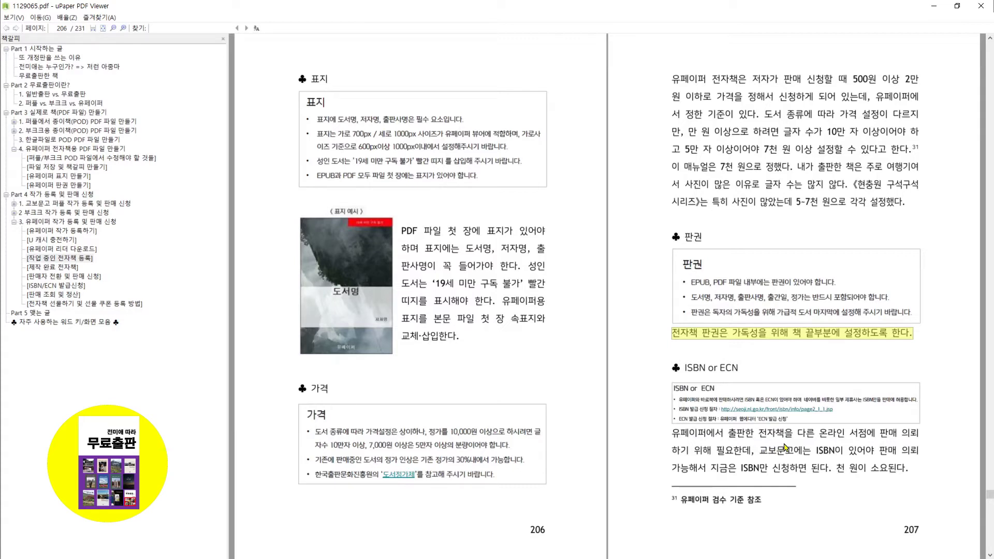
left_click_drag(761, 452, 829, 472)
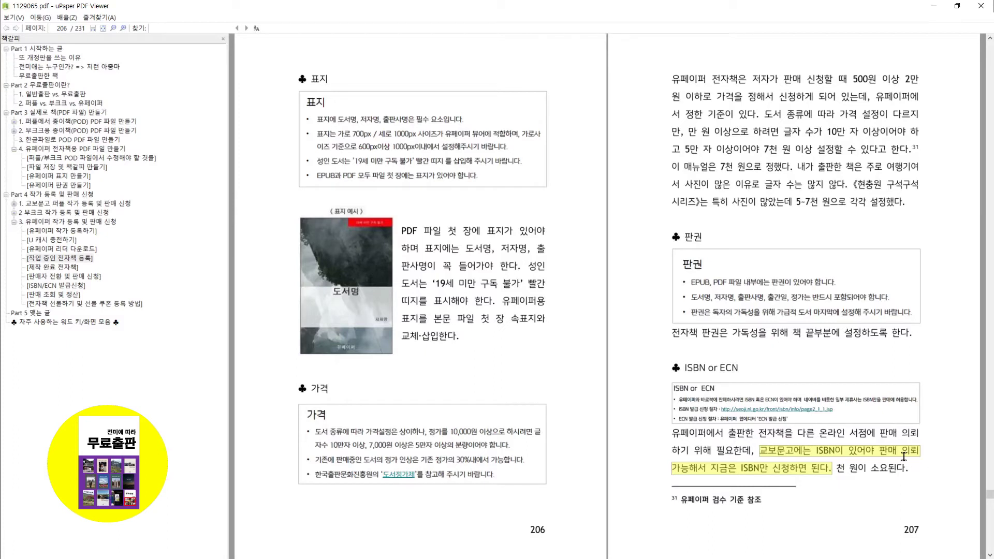
left_click_drag(837, 468, 917, 470)
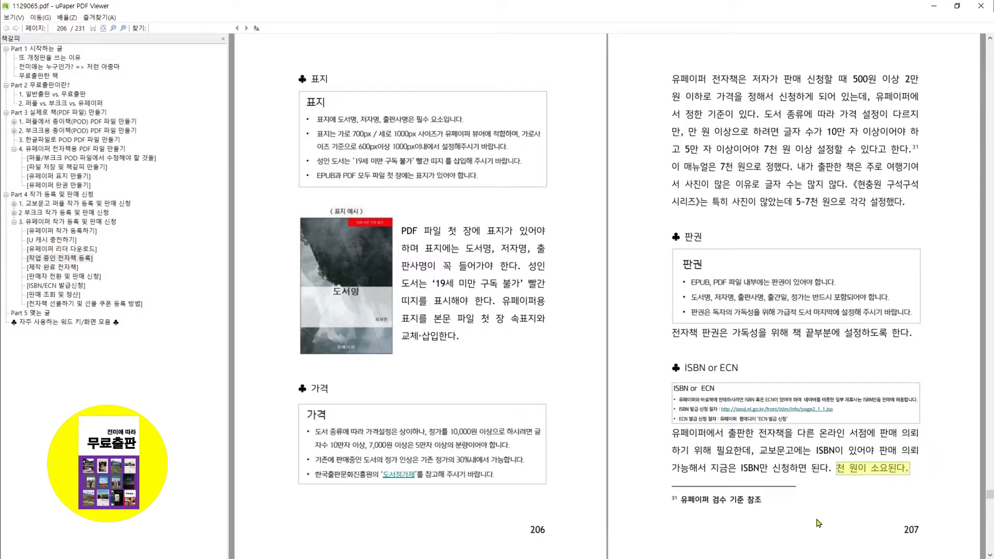
Go to page 208 and highlight the 참고사항 sentences on re-approval time, revision limits and the DRM revision fee
left_click(983, 490)
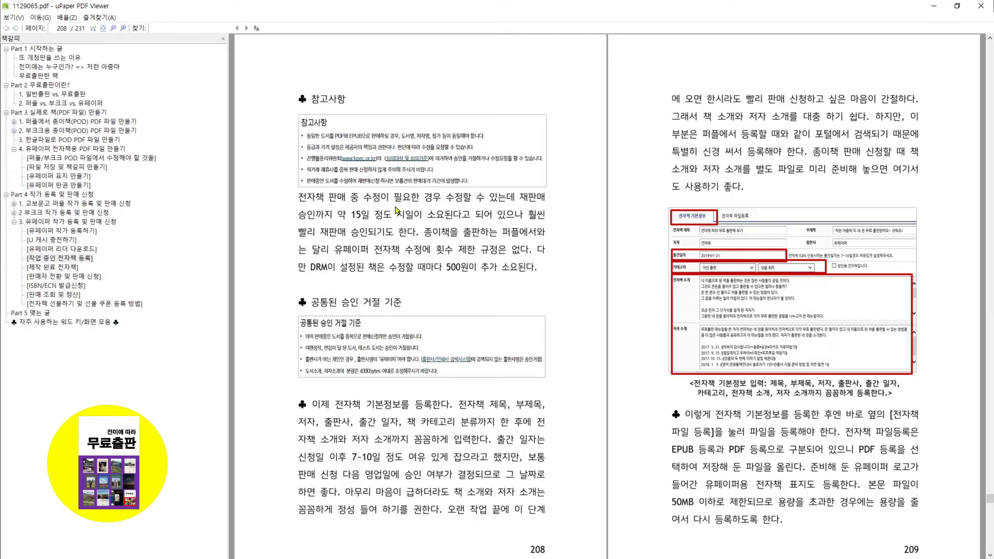
left_click_drag(299, 198, 417, 239)
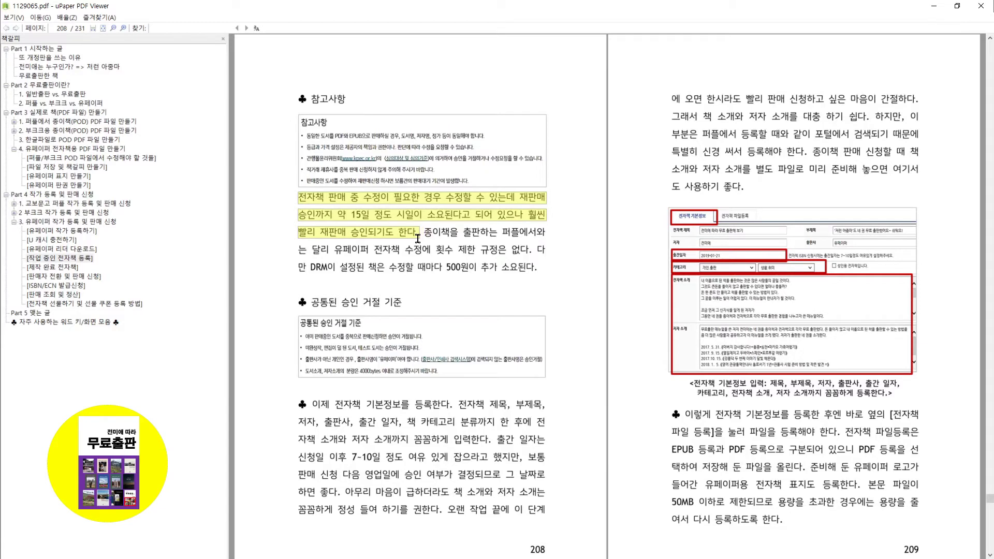
left_click_drag(423, 232, 533, 248)
left_click_drag(307, 268, 546, 270)
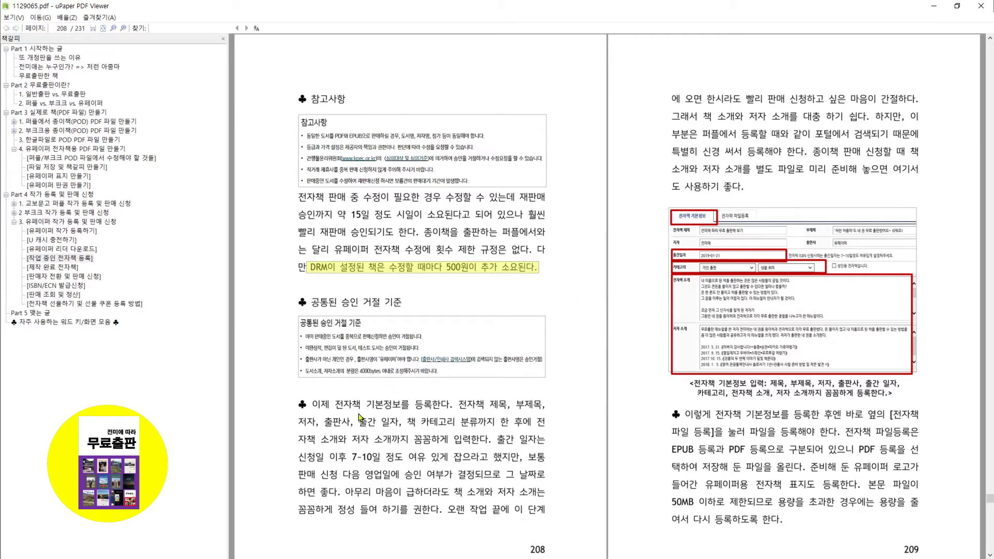
Highlight the page 208 instructions on entering the e-book's basic information and choosing the publication date
left_click_drag(331, 402, 494, 439)
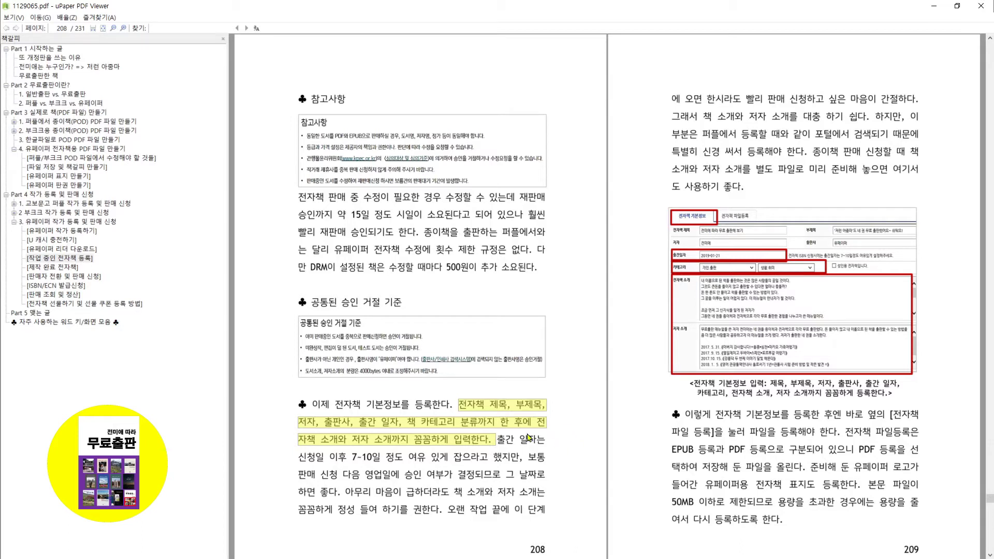
left_click(498, 440)
left_click_drag(478, 450, 519, 462)
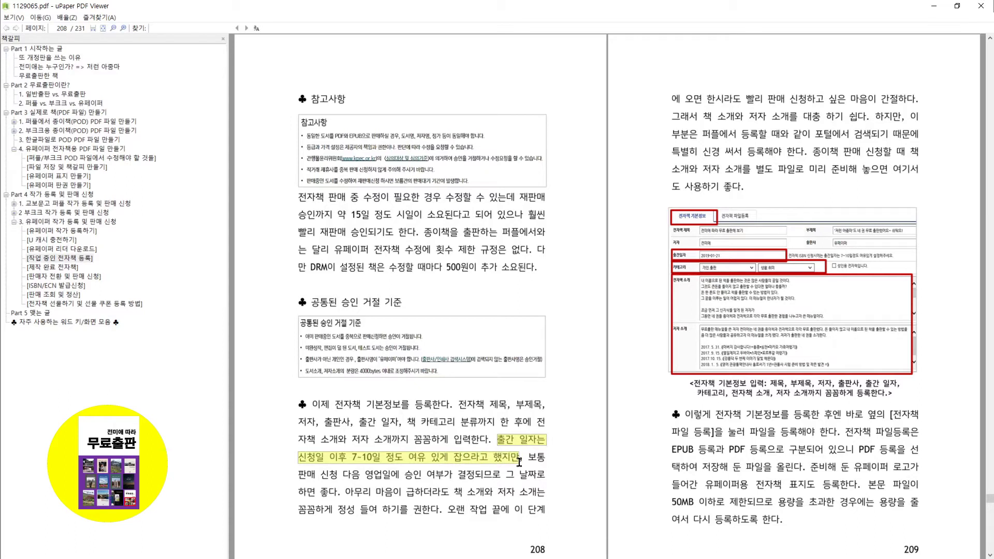
left_click_drag(528, 457, 502, 474)
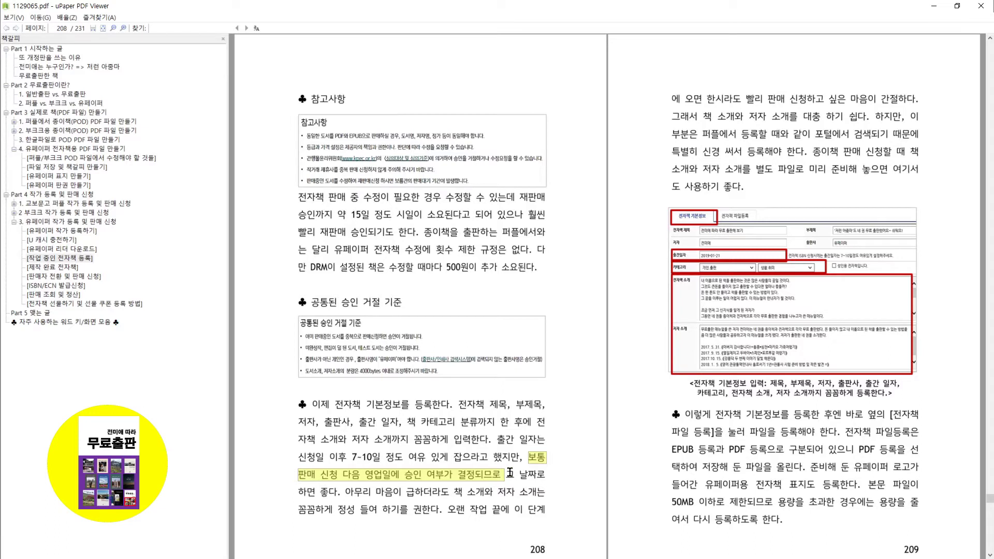
left_click_drag(506, 475, 344, 494)
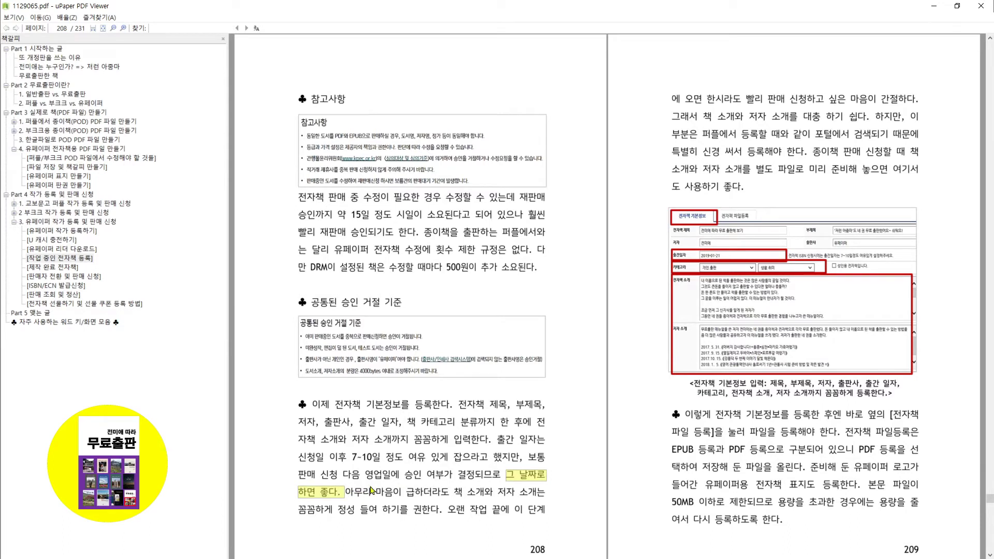
Highlight the advice on writing the book and author introductions carefully, from the end of page 208 through the first paragraph of page 209
left_click_drag(346, 493, 438, 511)
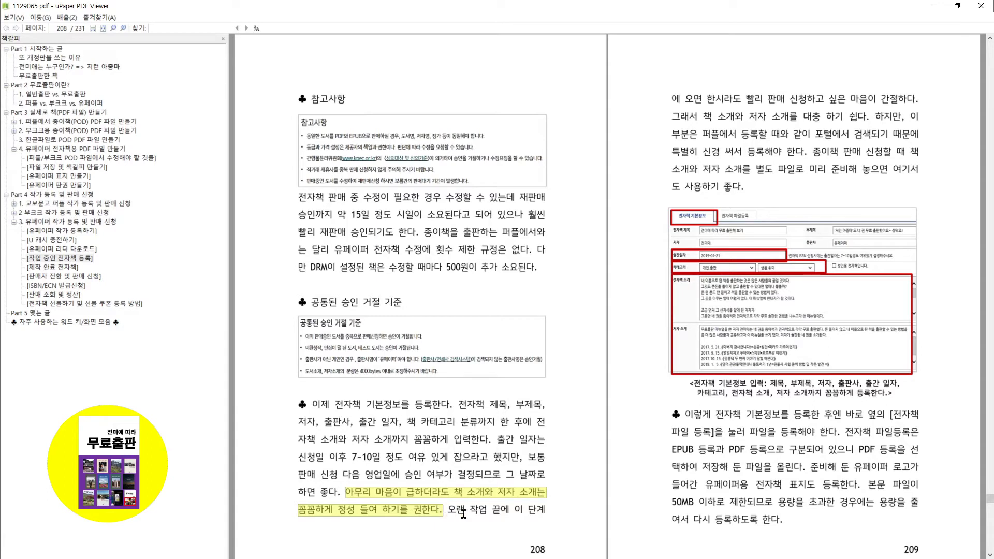
left_click_drag(452, 509, 562, 503)
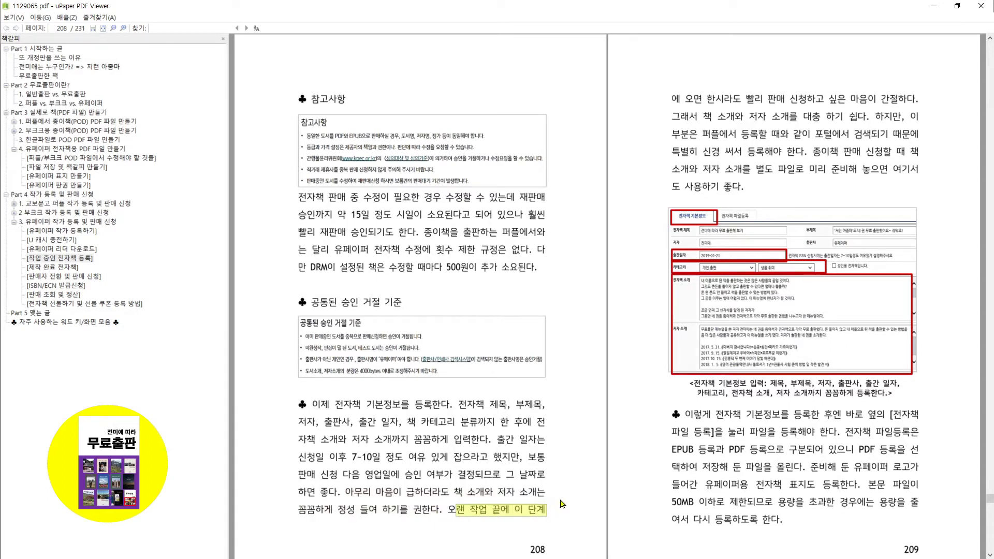
left_click_drag(690, 98, 925, 103)
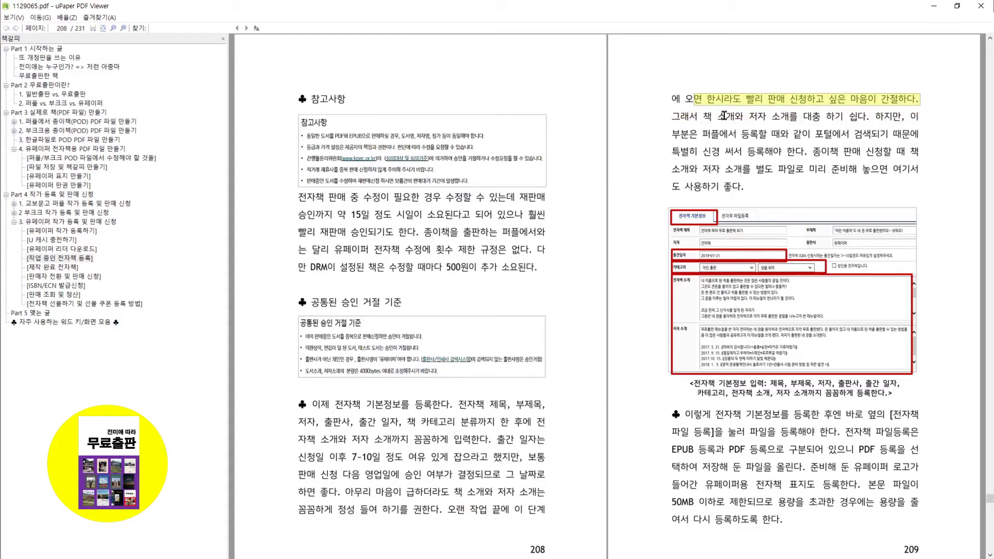
left_click_drag(703, 116, 876, 116)
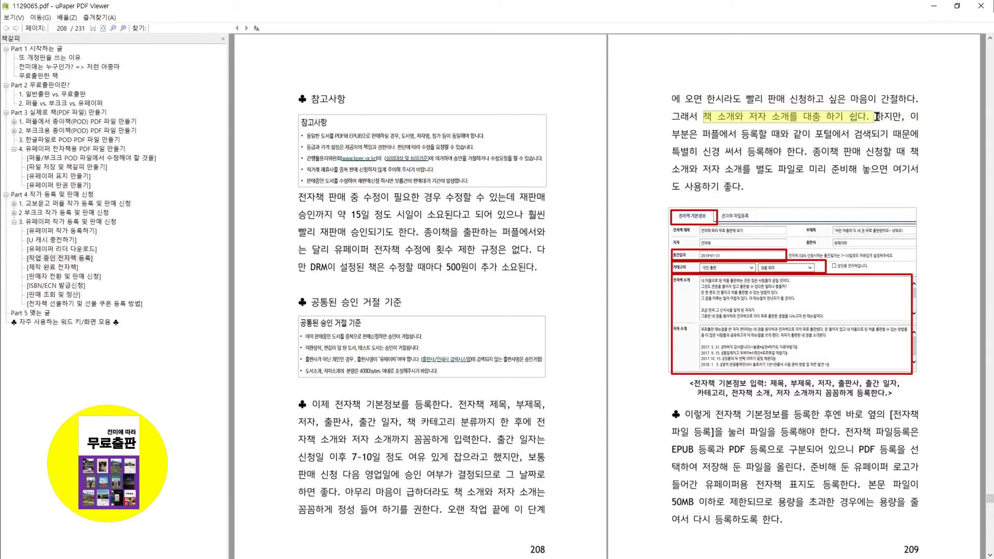
left_click_drag(697, 135, 916, 135)
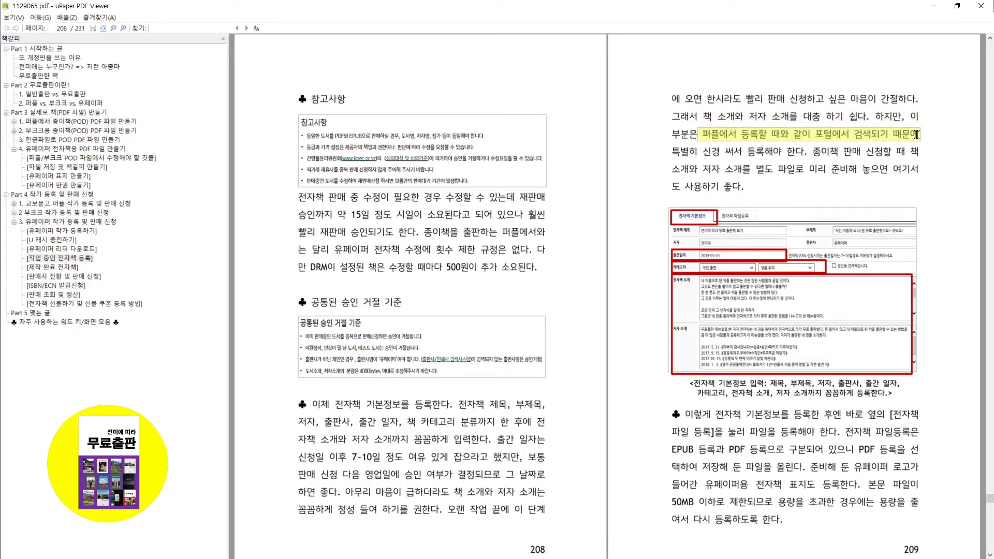
left_click_drag(672, 150, 752, 195)
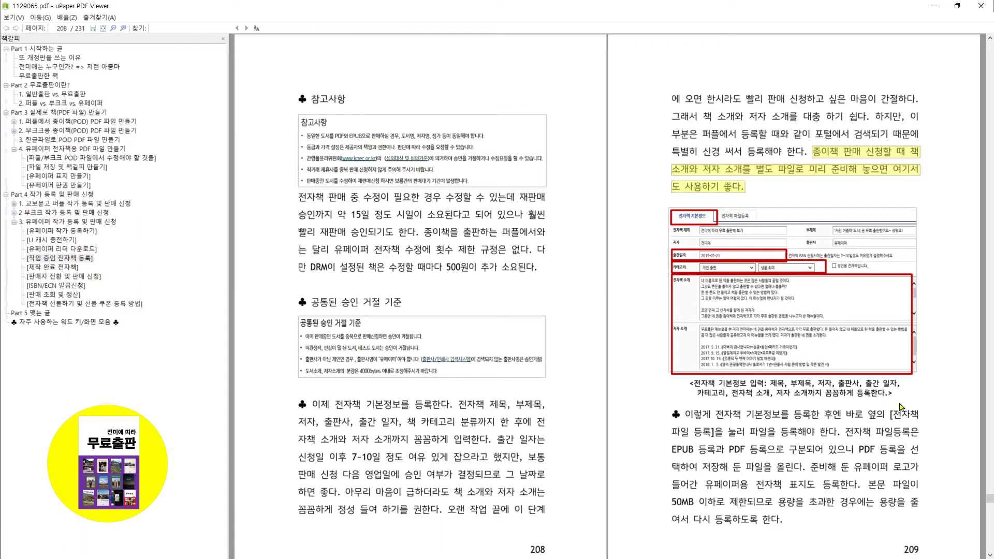
Highlight the page 209 instructions on [전자책 파일 등록], covering the PDF upload, the uPaper cover and the 50MB limit
left_click_drag(683, 414, 844, 432)
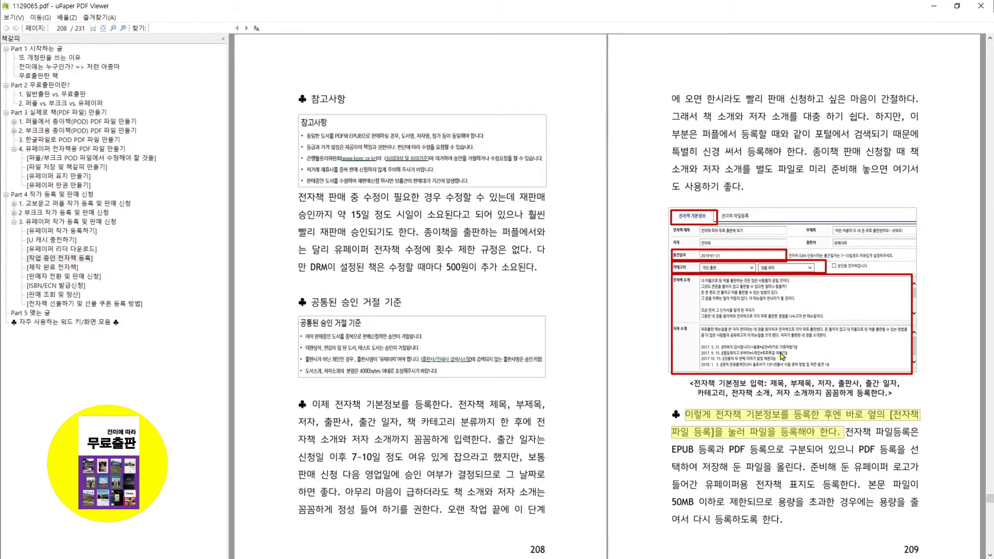
left_click_drag(847, 432, 804, 467)
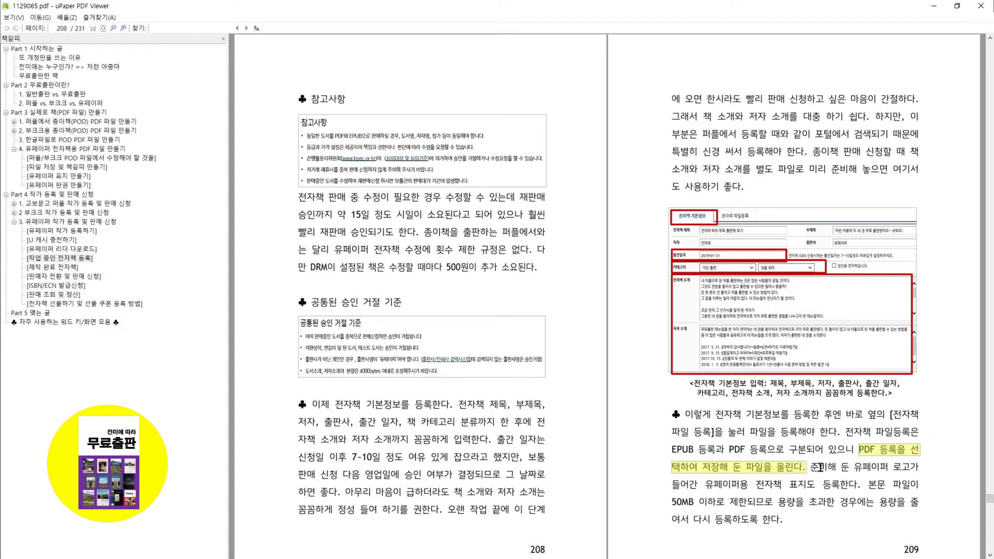
left_click_drag(810, 467, 864, 476)
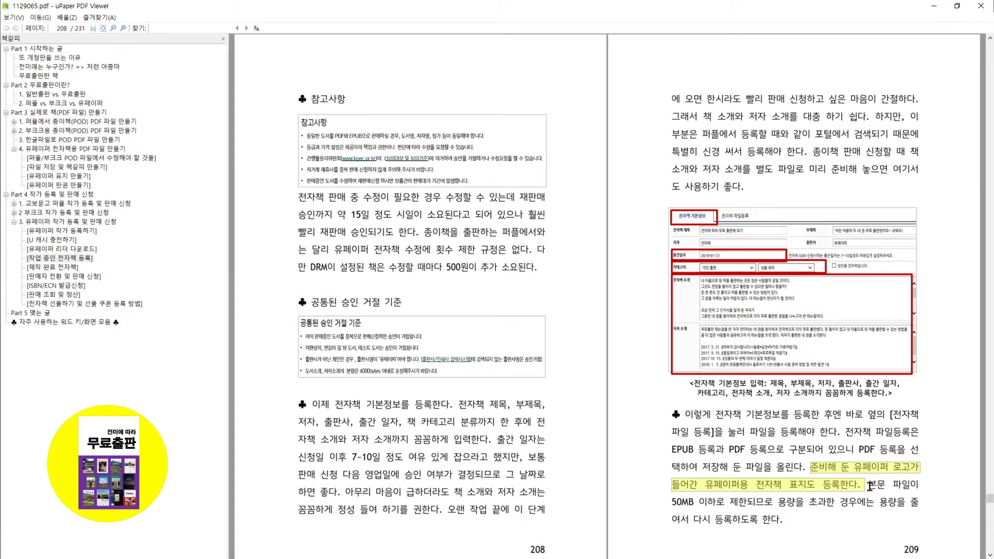
left_click(868, 483)
left_click_drag(864, 490, 779, 521)
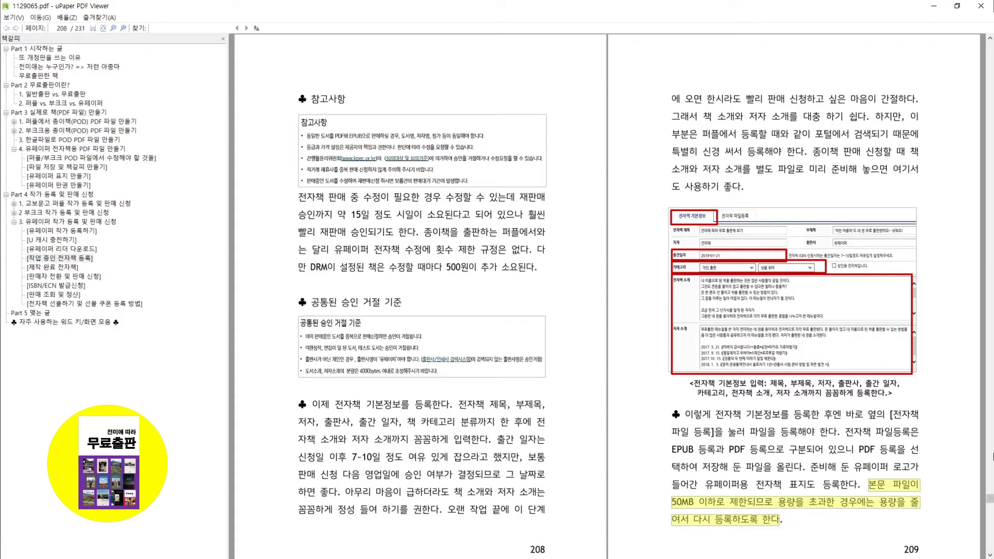
Go to page 210 and highlight the passages on reducing PDF size with ezPDF Editor, the 50MB e-book limit and uploading 앞표지.jpg
scroll(989, 450, "down", 2)
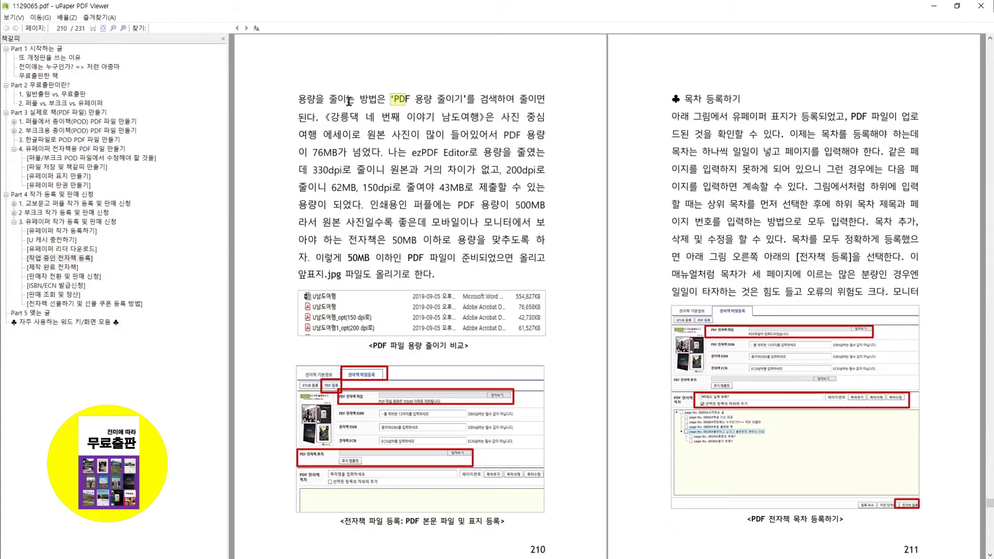
left_click_drag(300, 99, 545, 99)
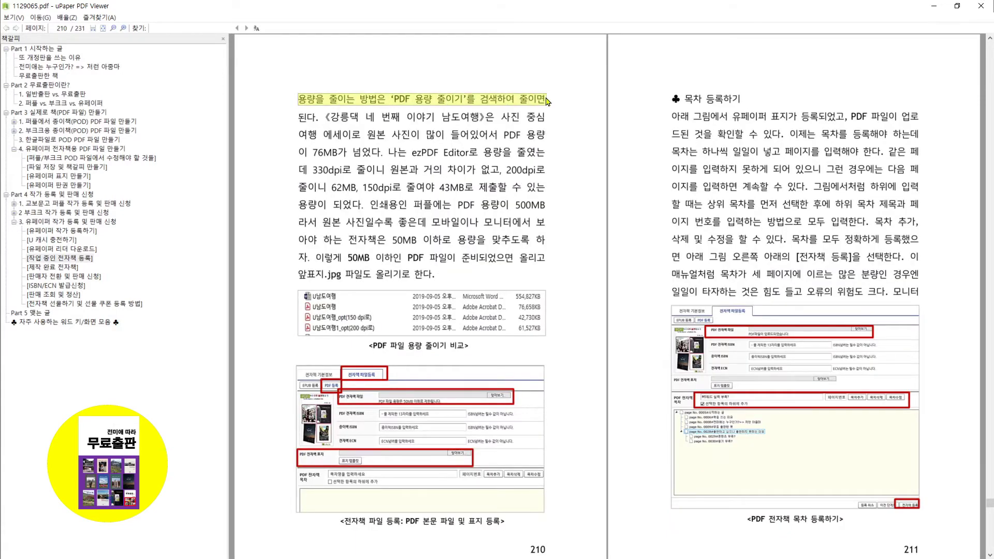
left_click_drag(311, 153, 381, 152)
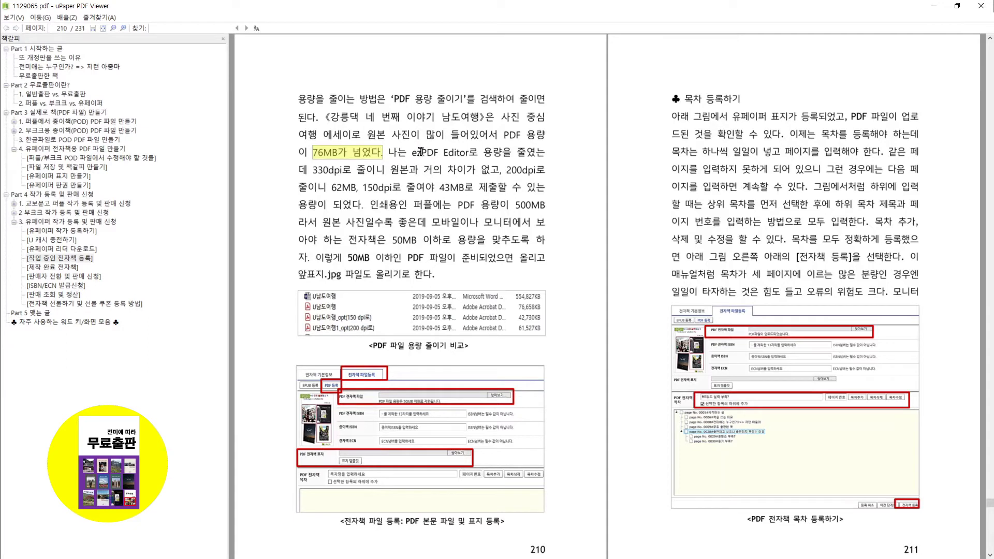
left_click_drag(411, 153, 504, 152)
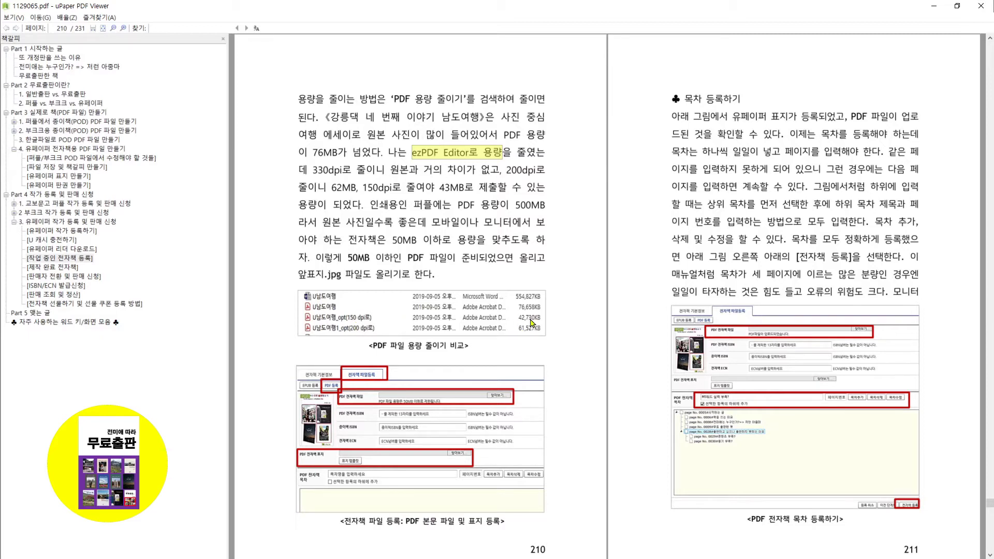
left_click_drag(362, 187, 431, 219)
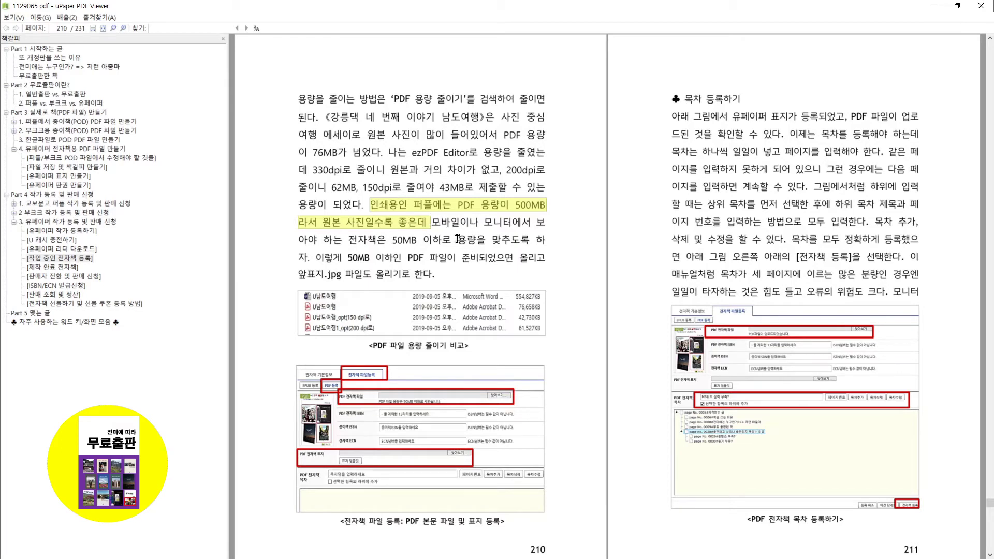
left_click_drag(345, 240, 548, 243)
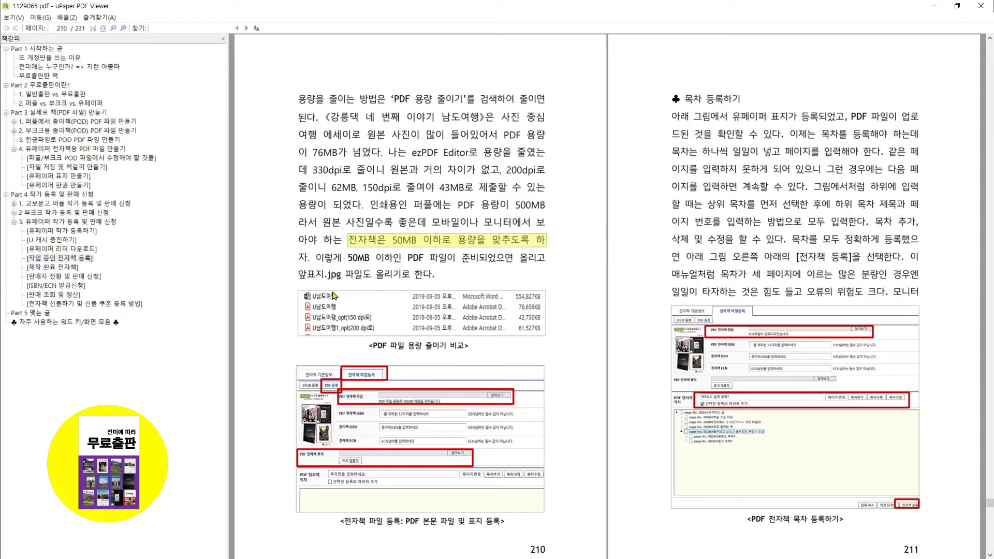
left_click_drag(297, 275, 450, 283)
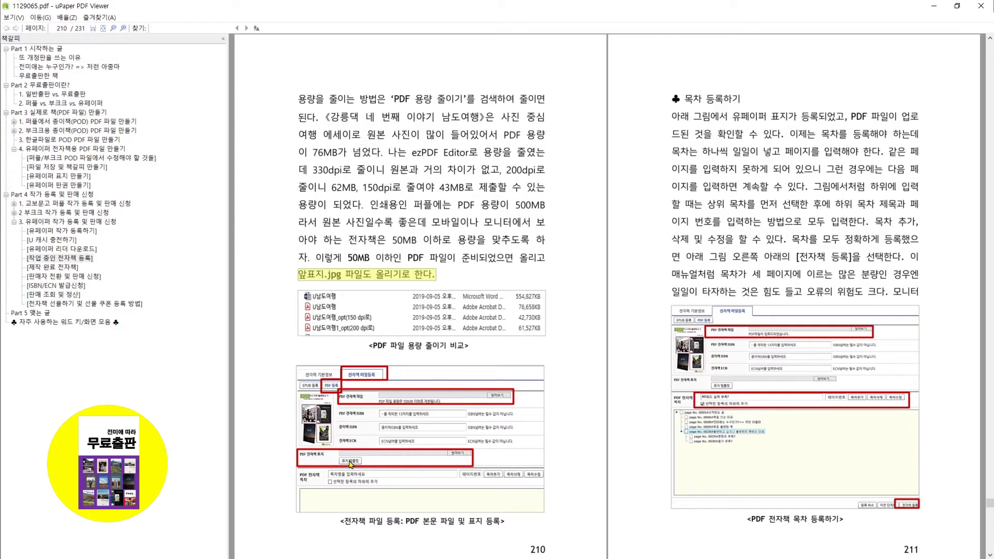
Highlight the 목차 등록하기 heading on page 211 and its sentences on checking the uploads, entering contents entries individually and handling duplicate pages
left_click_drag(683, 98, 749, 100)
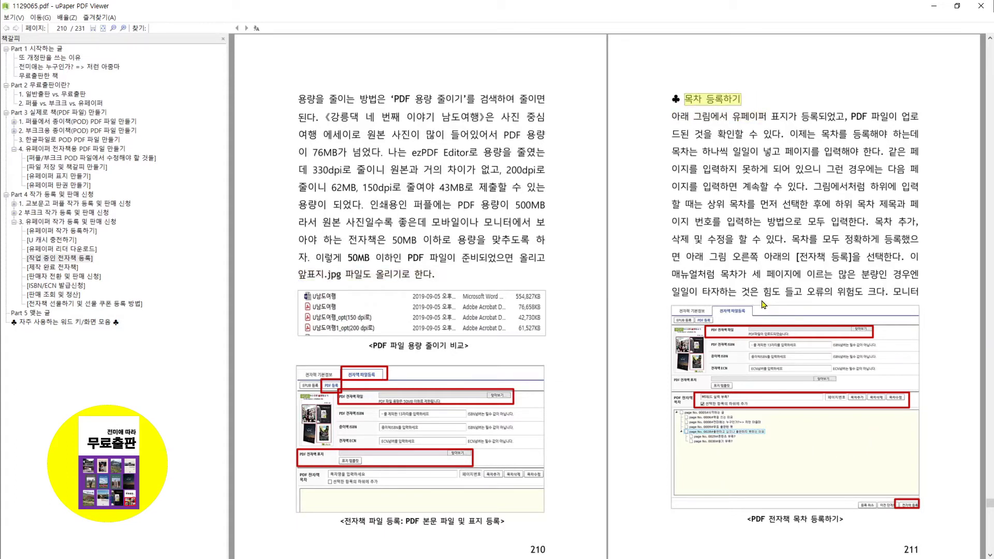
left_click_drag(734, 118, 782, 139)
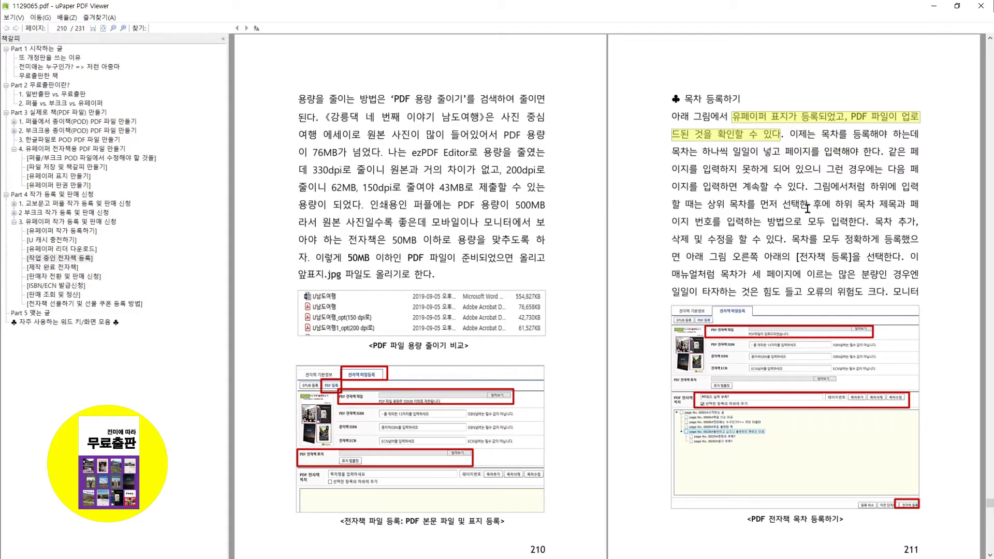
left_click(803, 134)
left_click_drag(797, 133, 886, 150)
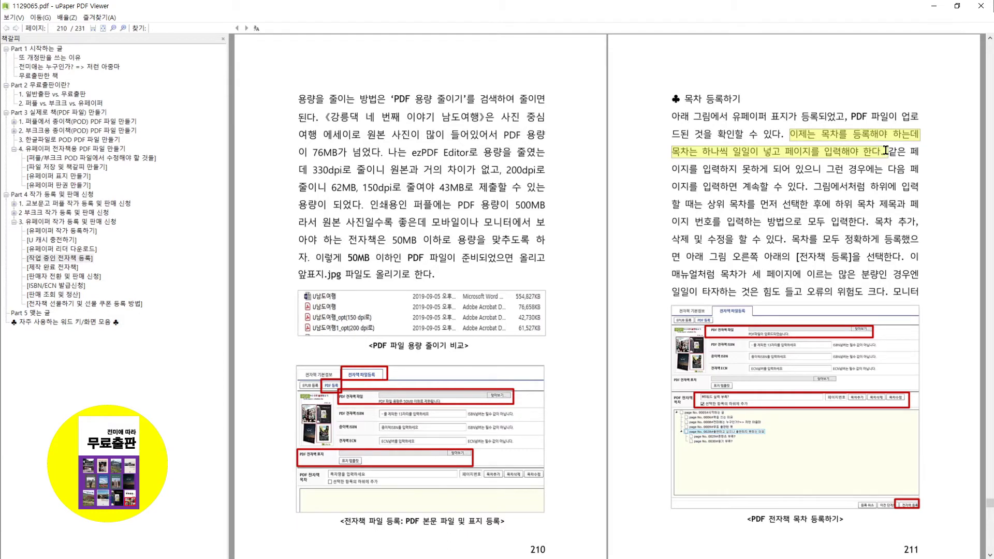
left_click(885, 150)
left_click_drag(888, 158, 818, 191)
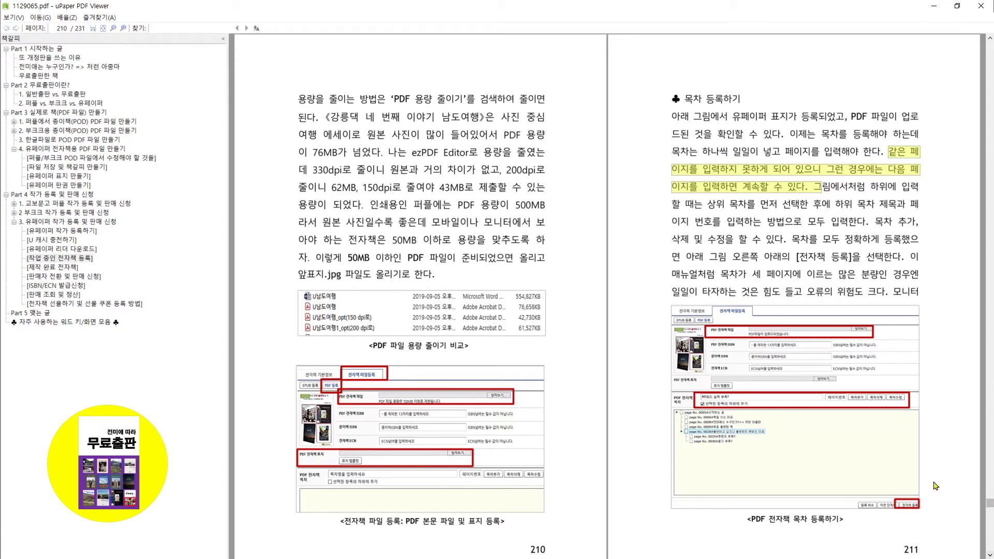
Highlight the page 211 sentences on entering sub-entries, editing the contents list, choosing [전자책 등록] and the difficulty of typing long contents
left_click_drag(814, 186, 868, 222)
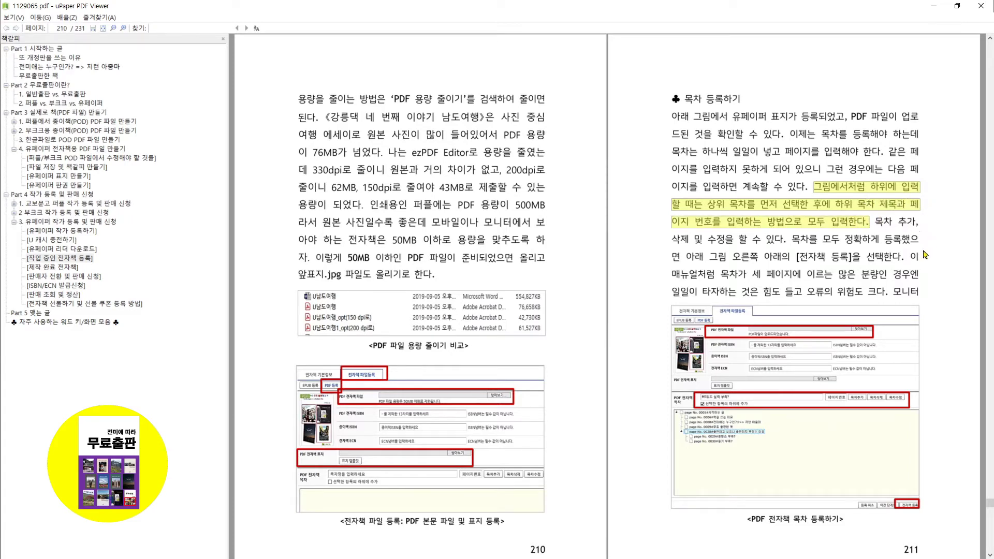
left_click_drag(874, 221, 795, 240)
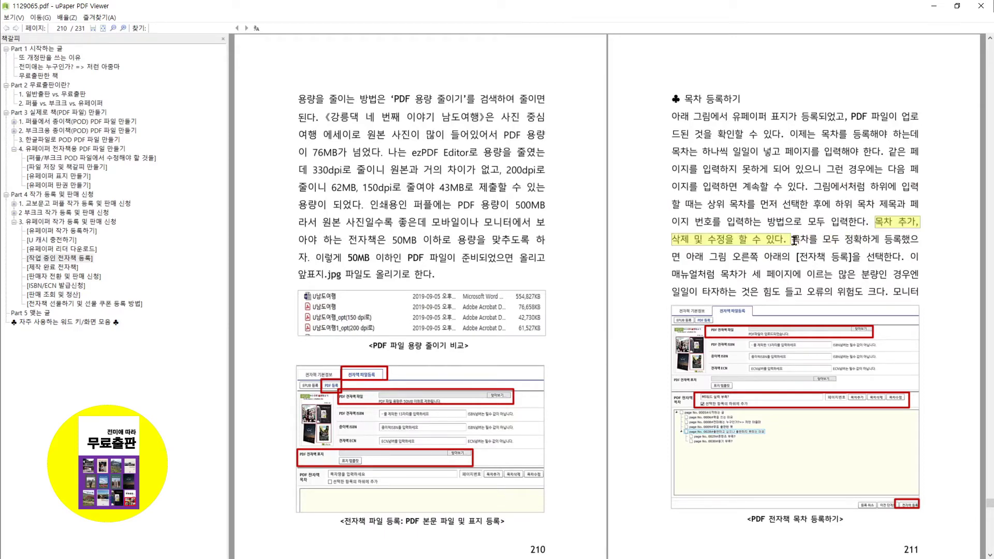
left_click(831, 240)
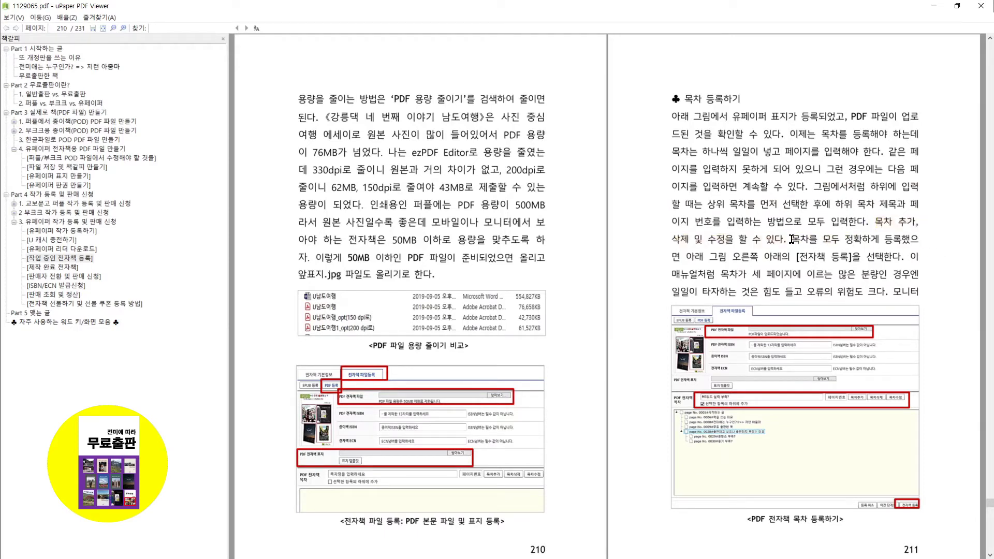
left_click_drag(794, 239, 883, 257)
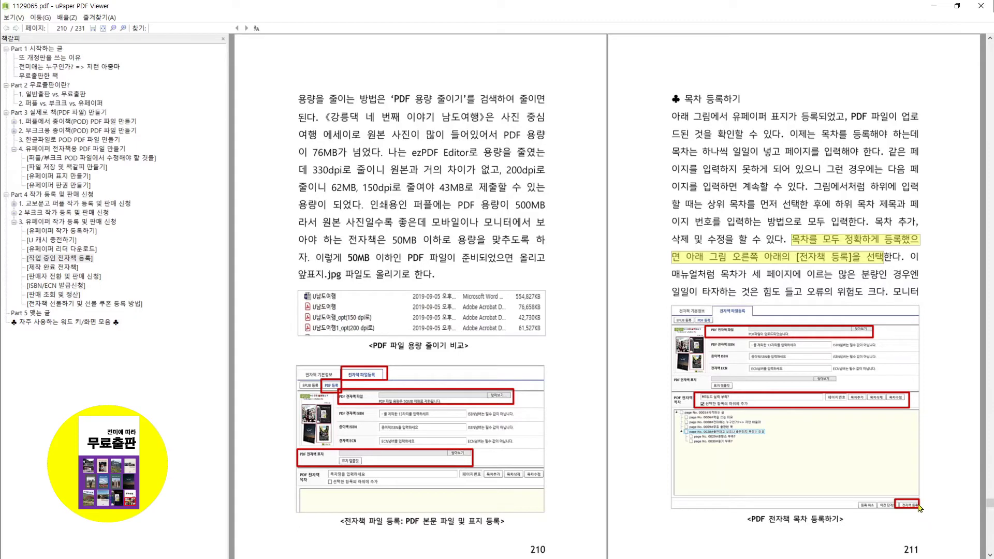
left_click_drag(727, 274, 916, 297)
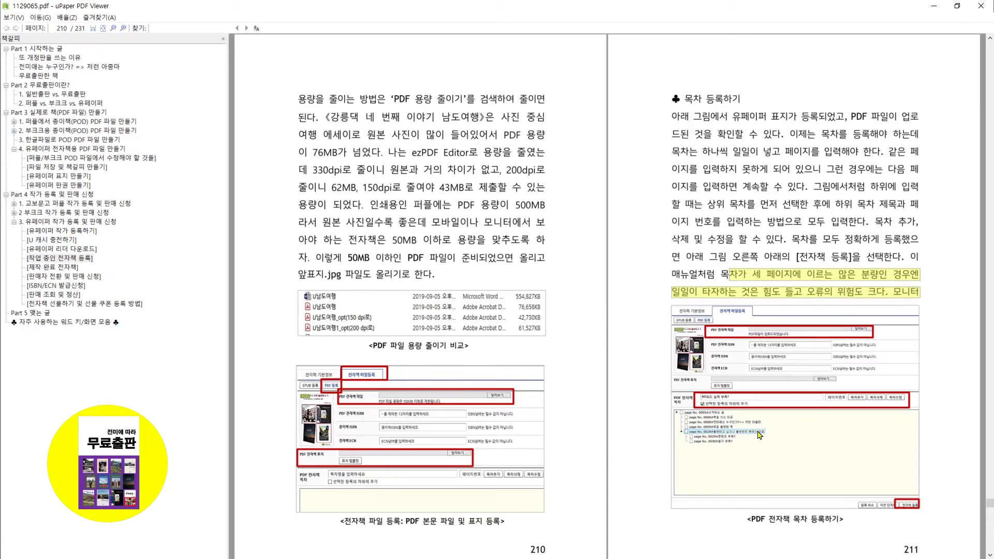
Go to page 212 and highlight the tip on cutting contents lines from a copy of the MS Word file for the contents registration
scroll(988, 408, "down", 2)
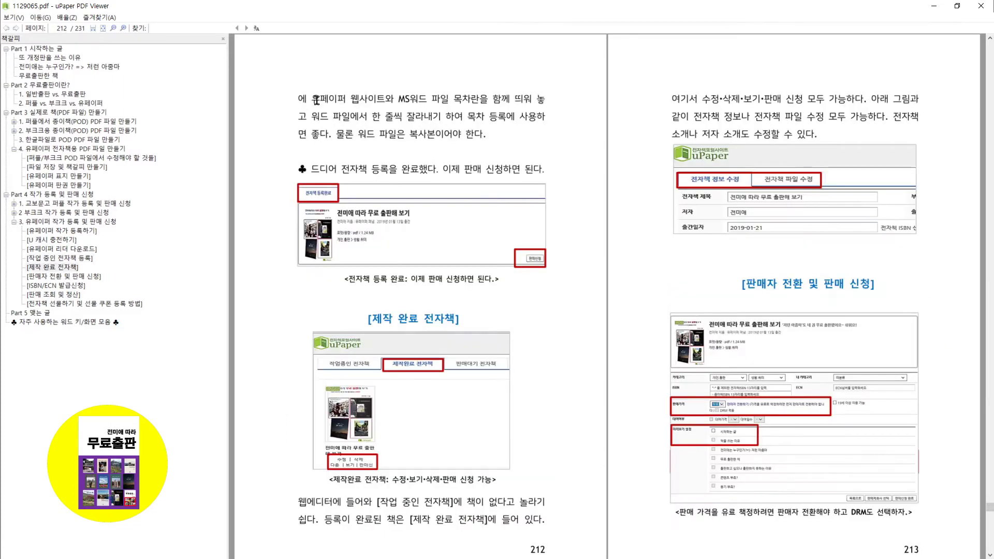
left_click_drag(311, 98, 551, 96)
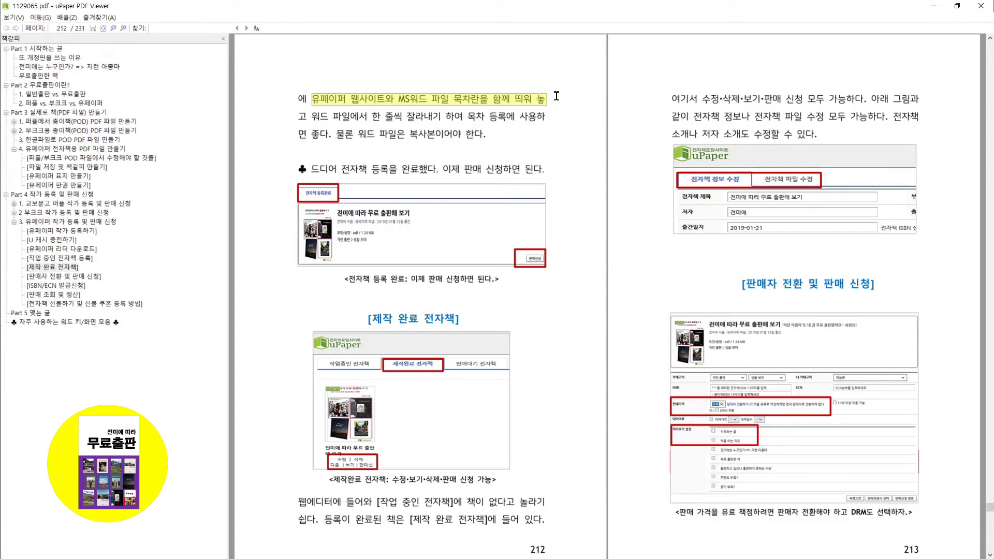
left_click_drag(311, 116, 542, 118)
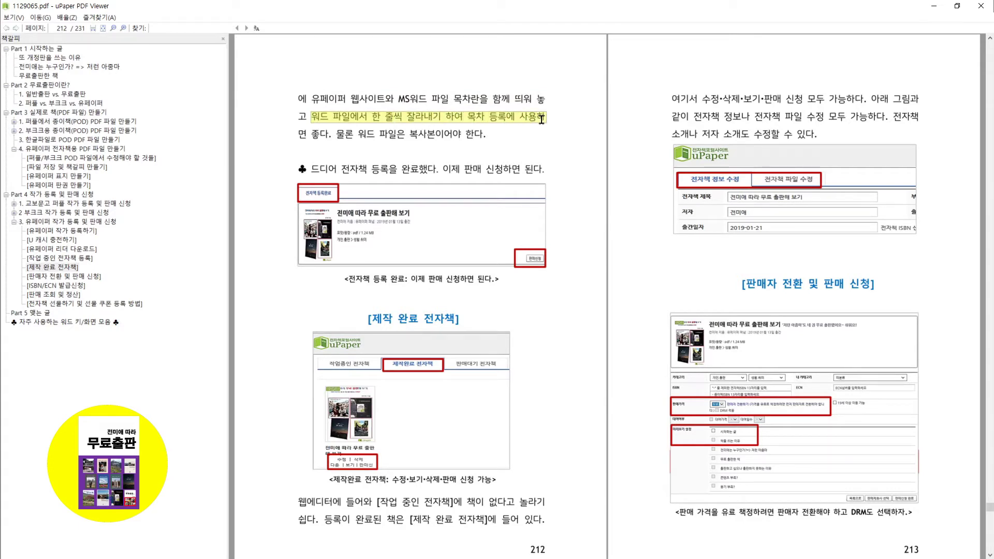
left_click_drag(357, 134, 493, 138)
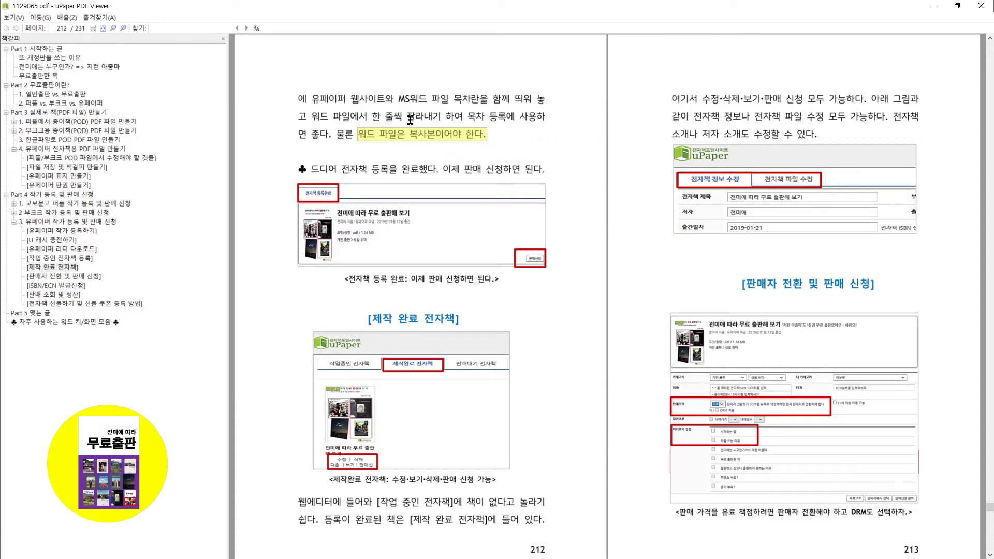
left_click_drag(372, 116, 471, 116)
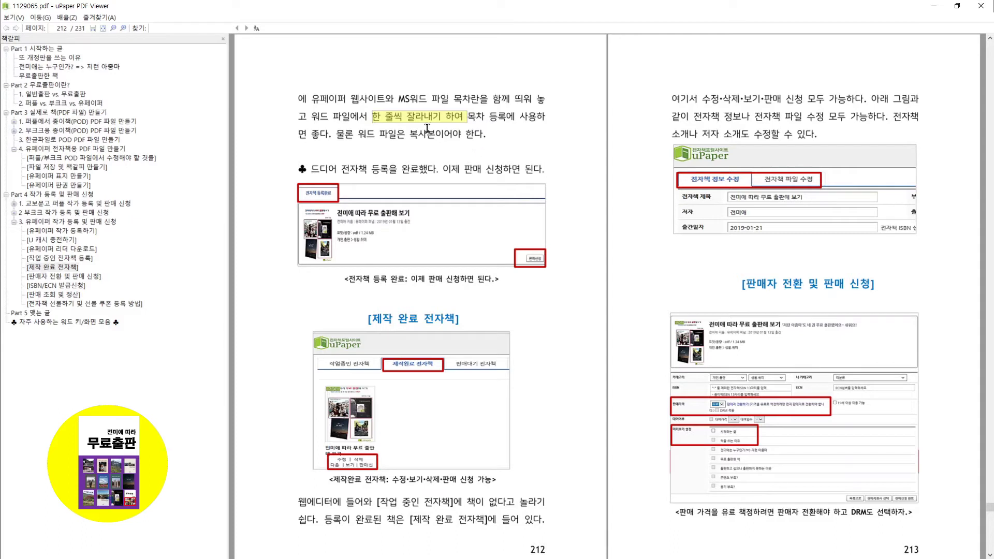
left_click_drag(357, 133, 496, 141)
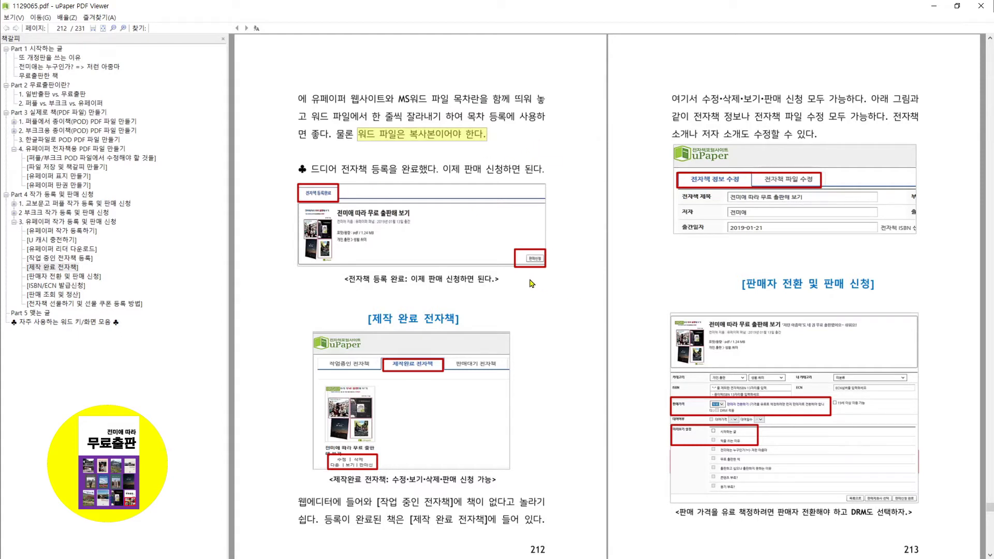
Highlight the page 212 sentences on completed registration and on finding the book under [제작 완료 전자책] instead of [작업 중인 전자책]
left_click_drag(311, 169, 554, 174)
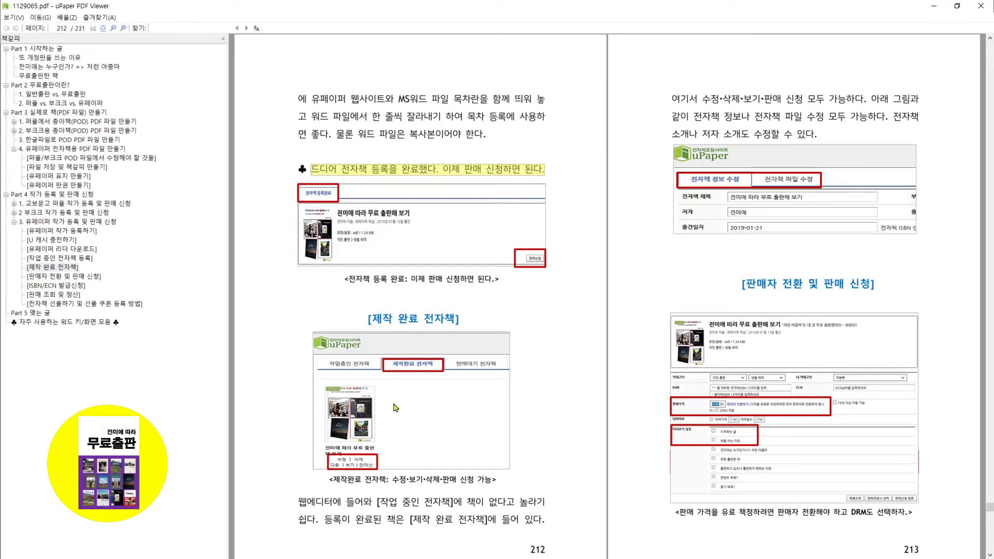
left_click_drag(383, 504, 323, 529)
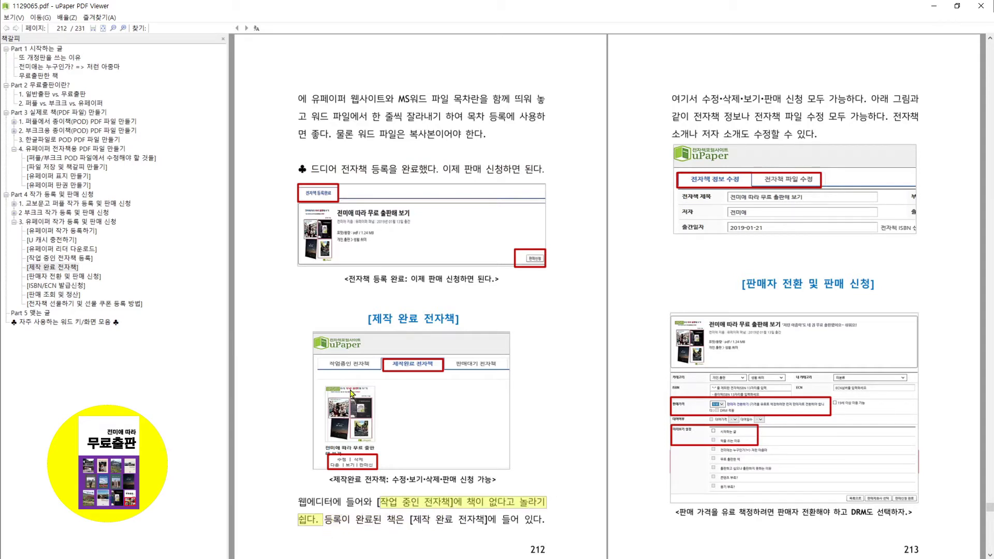
left_click_drag(325, 519, 544, 528)
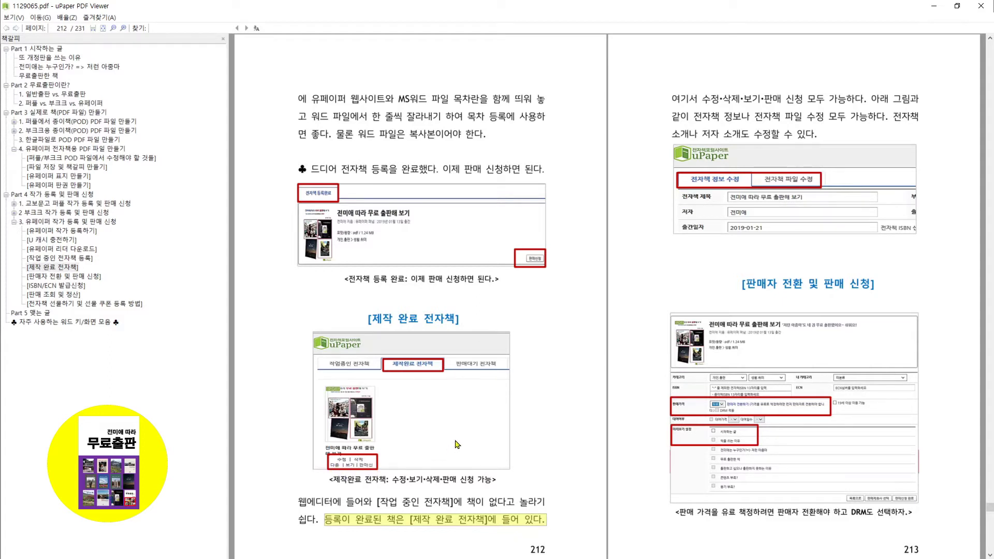
Highlight the page 213 sentences on editing the e-book's information, files, book introduction and author introduction
left_click_drag(670, 98, 903, 115)
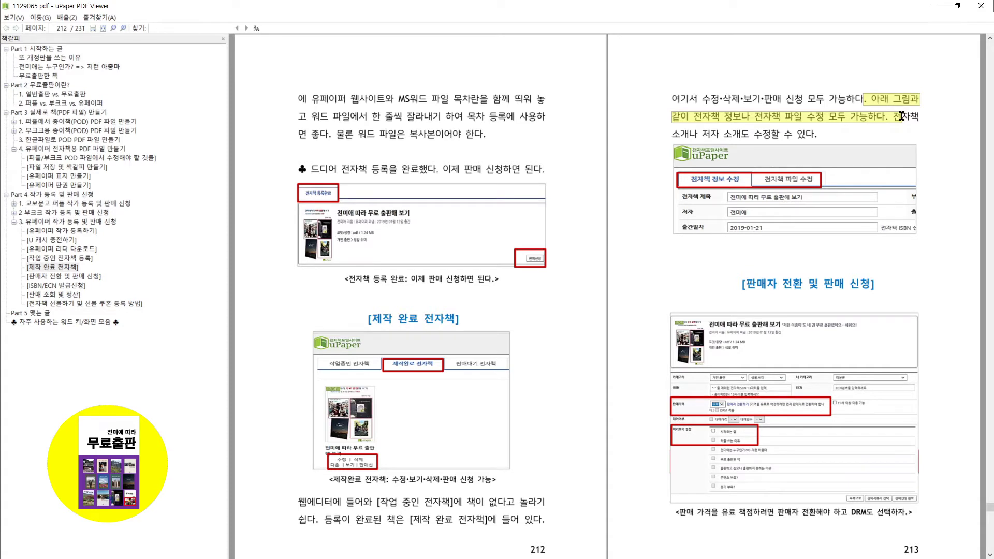
left_click_drag(902, 116, 820, 133)
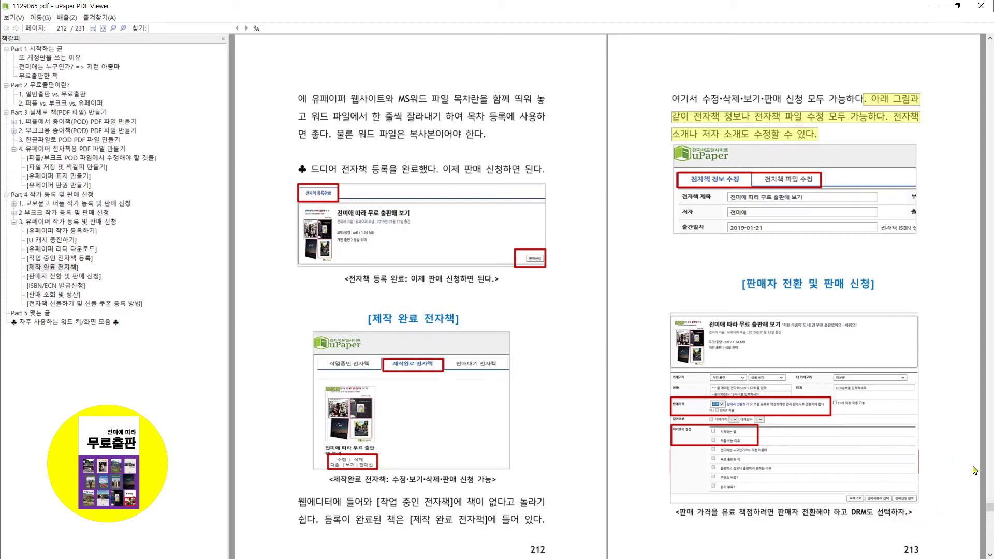
Go to page 214 and highlight the 판매자 전환 passages on converting to a seller for paid pricing and on why [DRM 적용] is essential
scroll(602, 332, "down", 2)
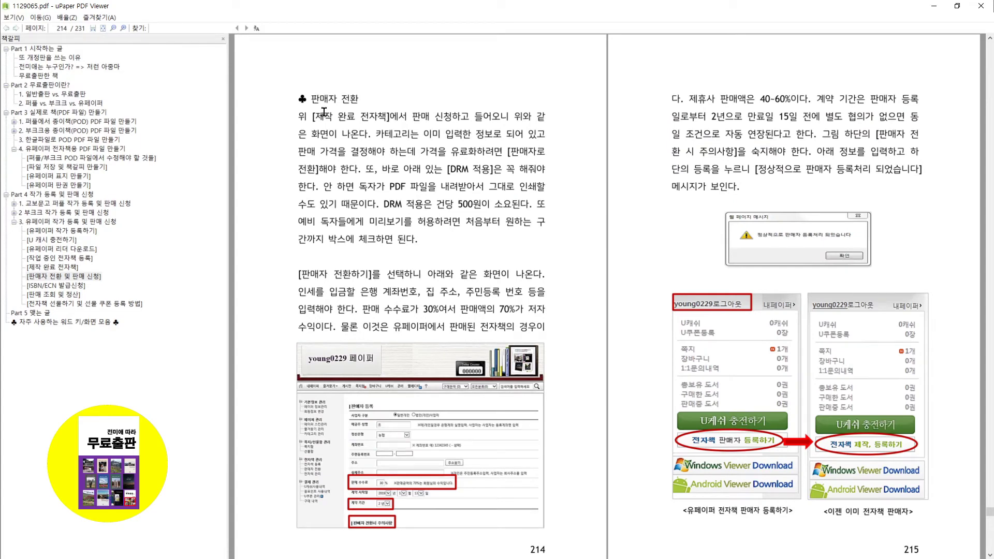
left_click_drag(315, 117, 504, 119)
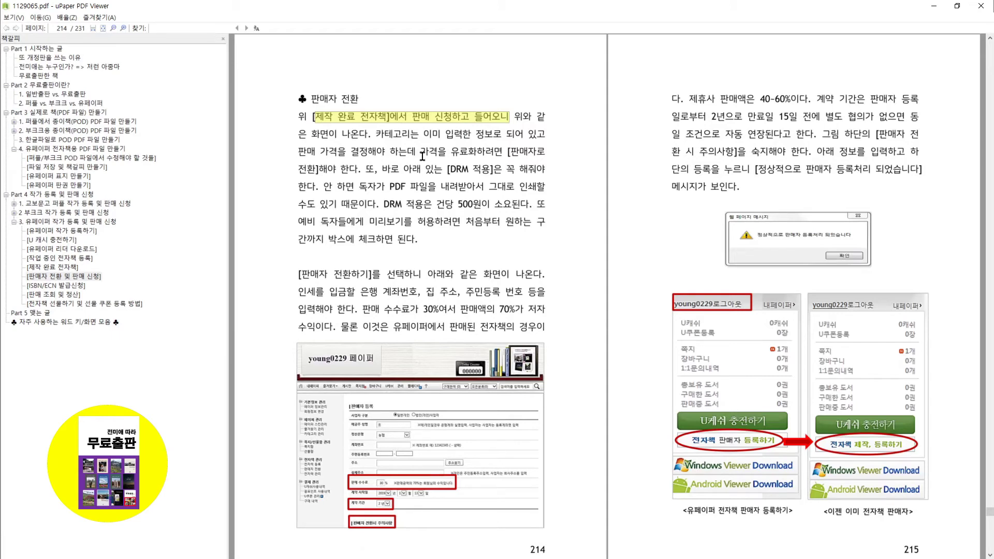
left_click_drag(416, 153, 369, 170)
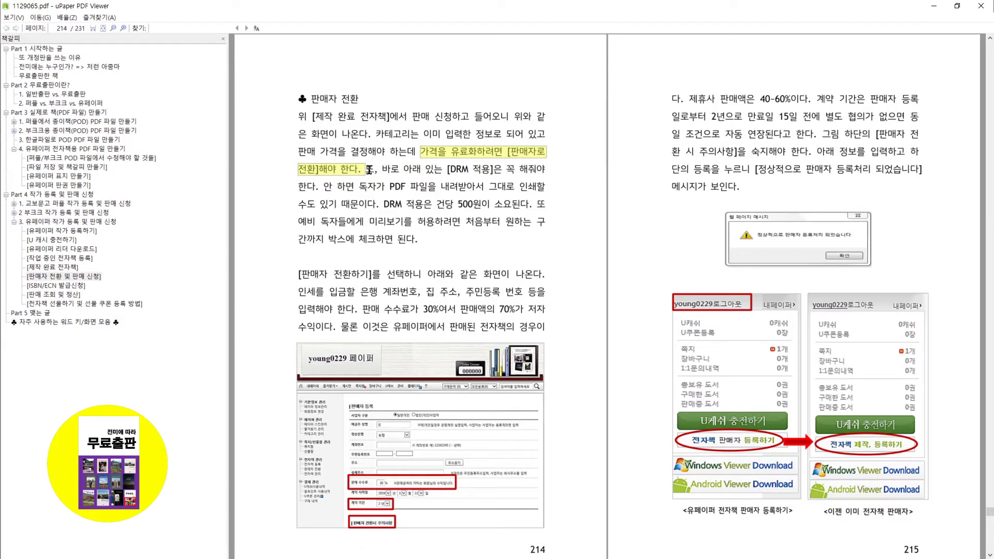
left_click_drag(443, 169, 516, 179)
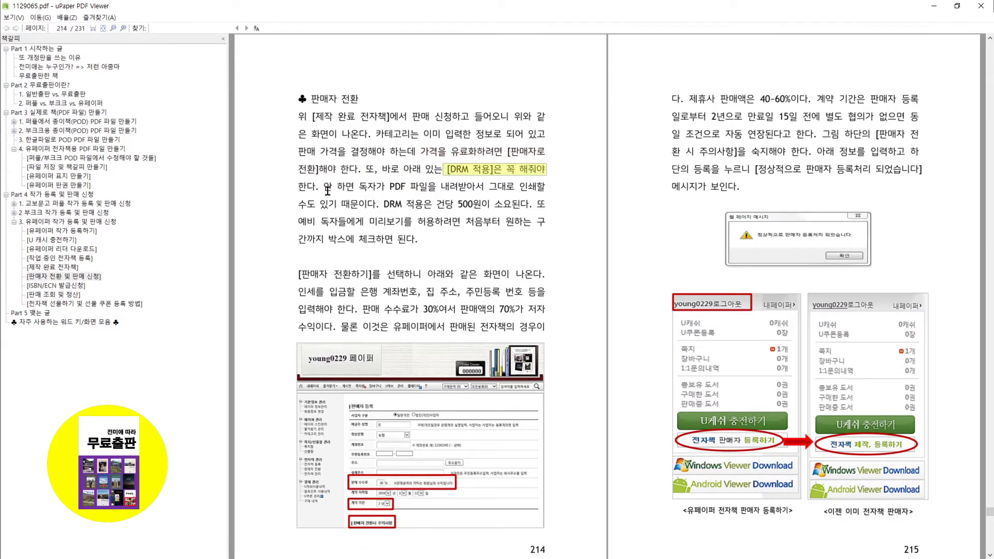
left_click_drag(323, 186, 378, 205)
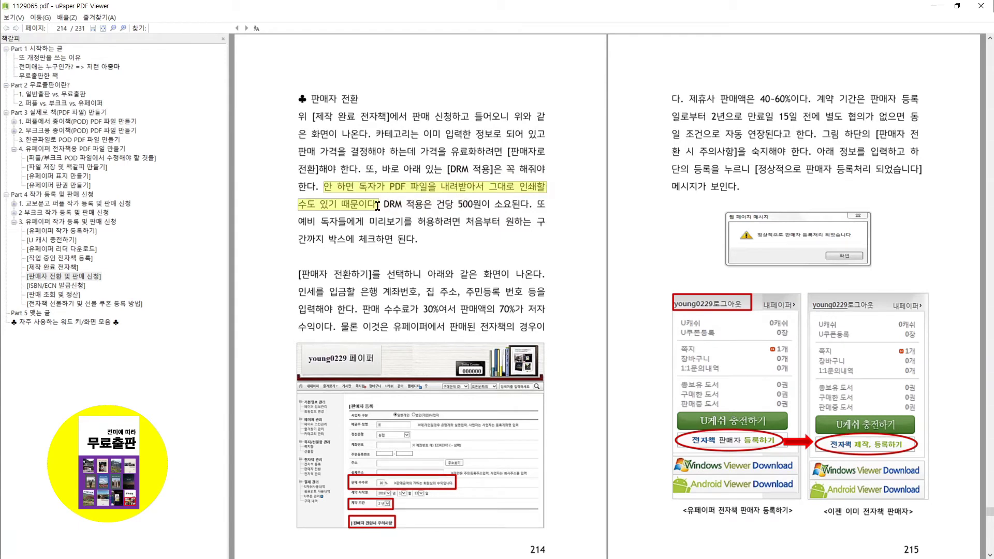
left_click(380, 207)
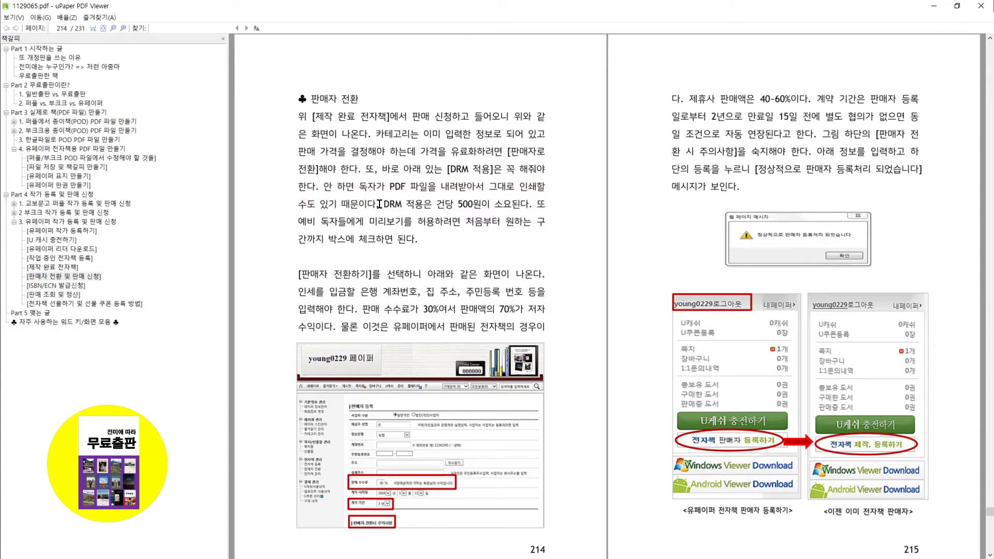
Highlight the page 214 sentences on the 500-won DRM fee and on checking the boxes for the preview range
left_click_drag(383, 203, 530, 206)
left_click(565, 241)
left_click_drag(298, 221, 465, 253)
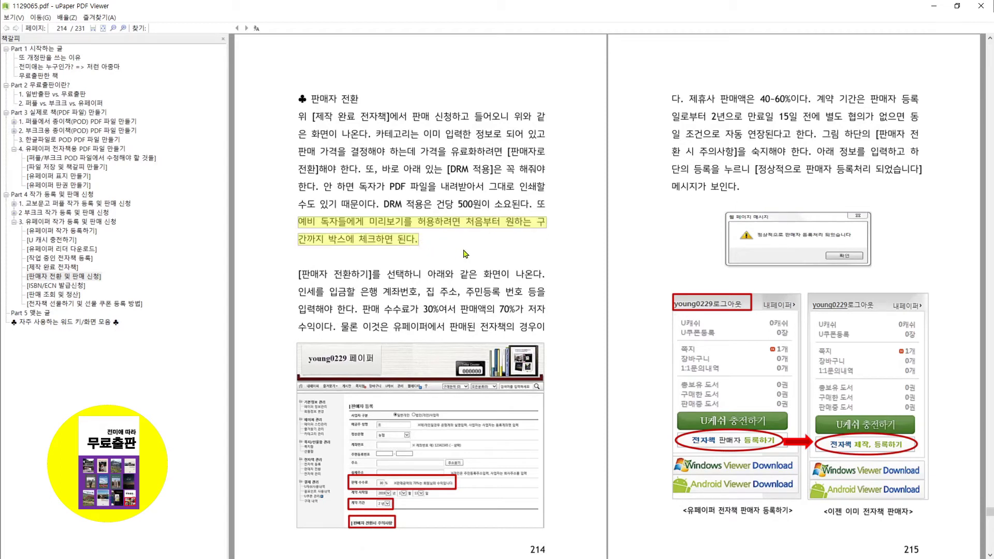
Highlight the passages on the details required for [판매자 전환하기], the 30% sales commission and the 40-60% share for affiliate sales
left_click_drag(299, 274, 389, 448)
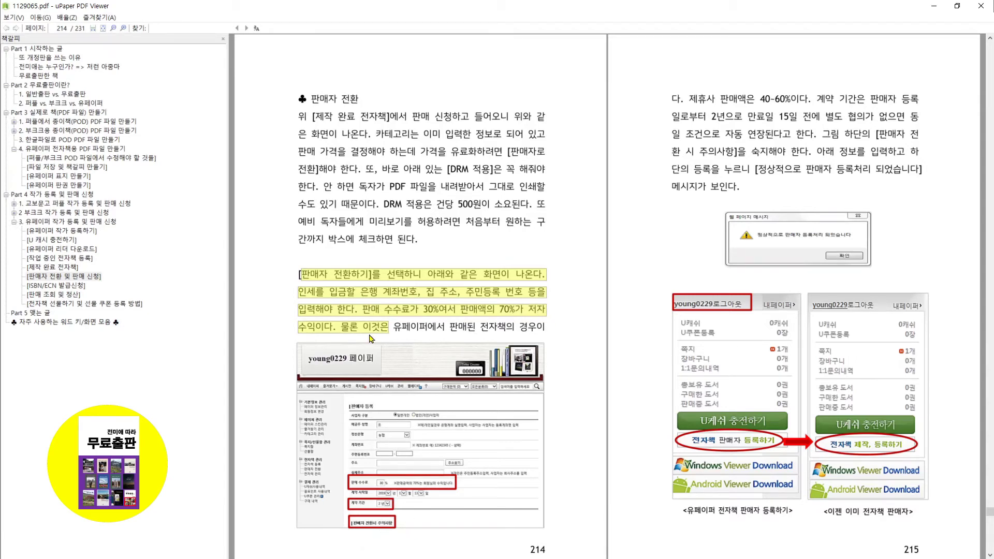
left_click_drag(339, 327, 557, 324)
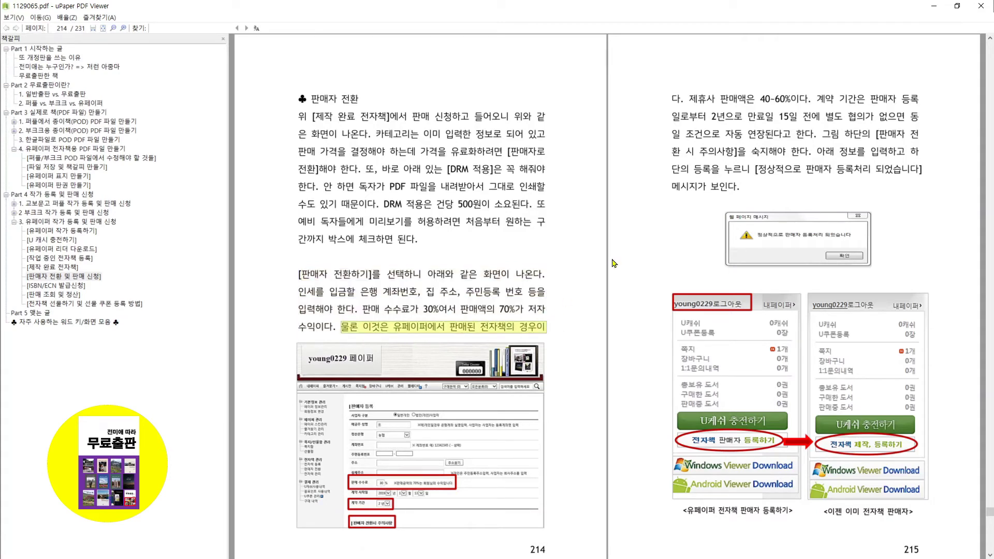
left_click_drag(688, 98, 810, 98)
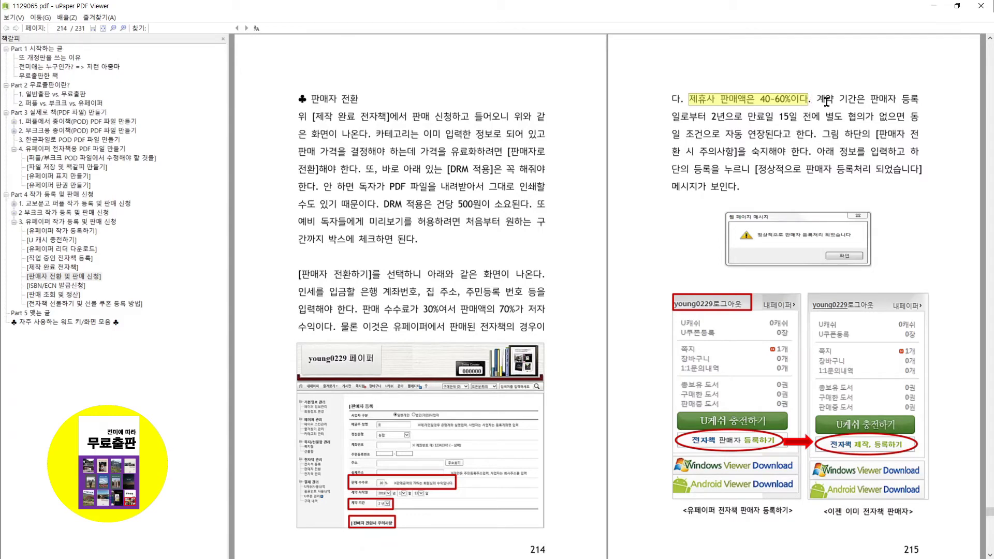
Highlight the page 215 passages on the two-year contract period, the [판매자 전환 시 주의사항] and the seller registration message
left_click(818, 100)
left_click_drag(816, 103, 817, 132)
left_click(828, 133)
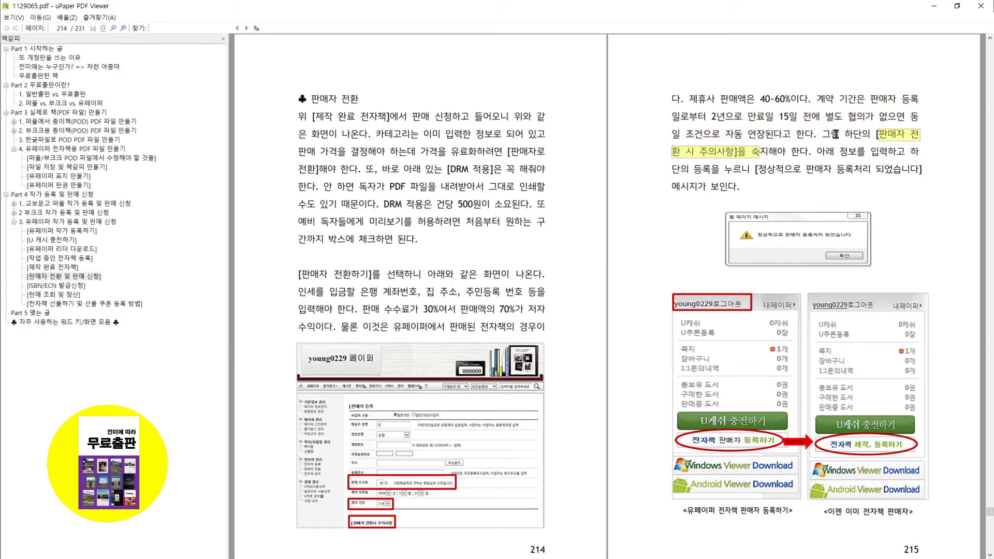
left_click_drag(872, 132, 814, 152)
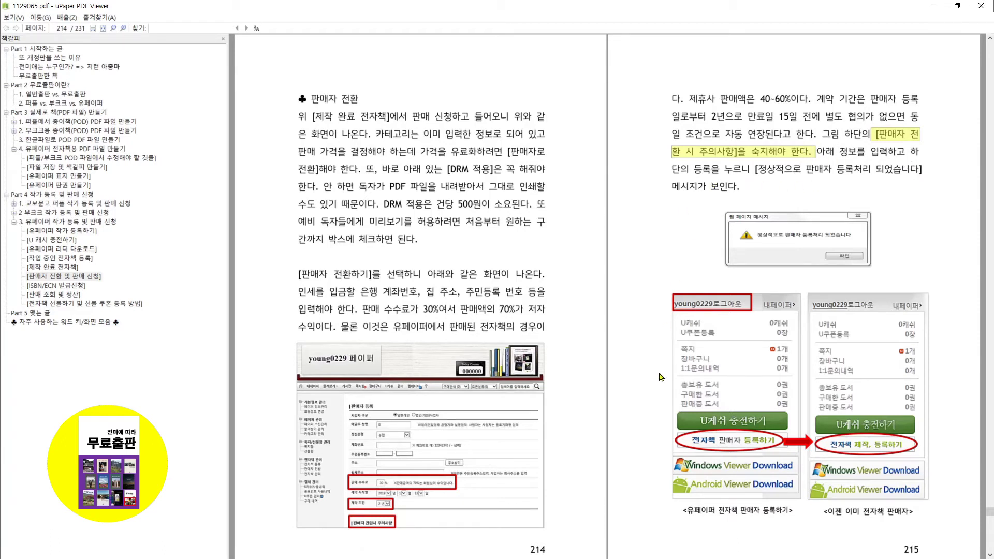
left_click_drag(761, 168, 920, 170)
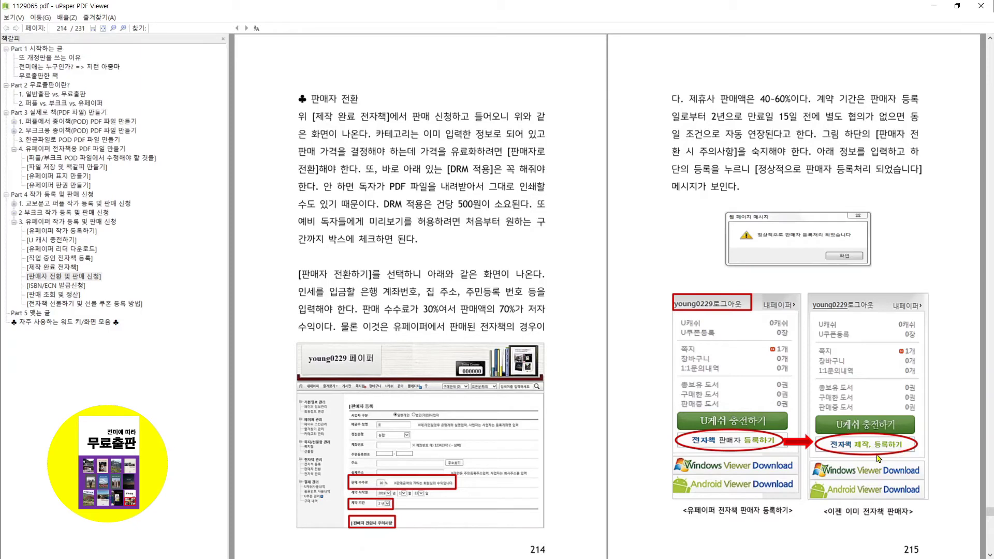
Go to page 216 and highlight the 판매 신청 passages on returning to the web editor and choosing a sales price based on uPaper's character count
scroll(569, 501, "down", 1)
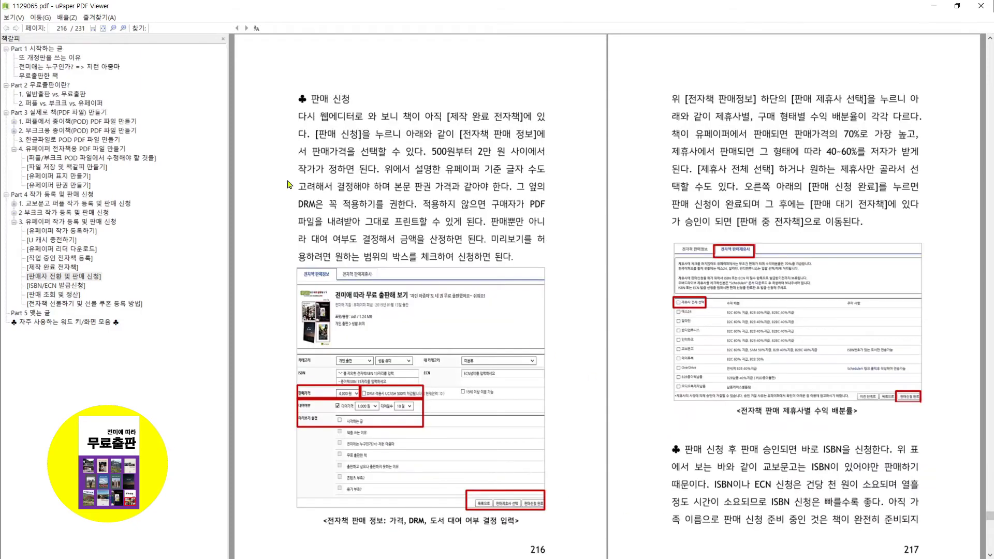
left_click_drag(321, 117, 550, 114)
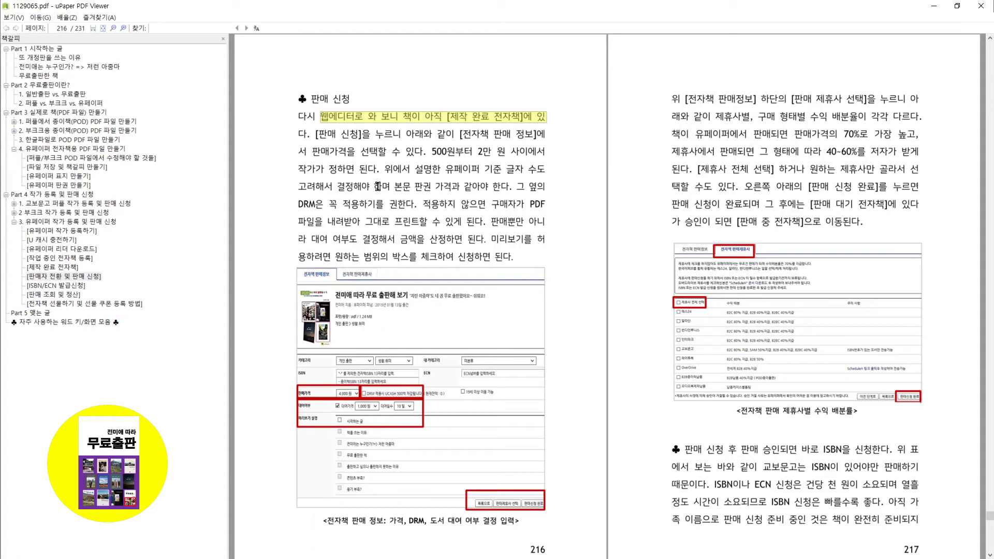
left_click_drag(464, 135, 537, 135)
left_click_drag(311, 151, 558, 169)
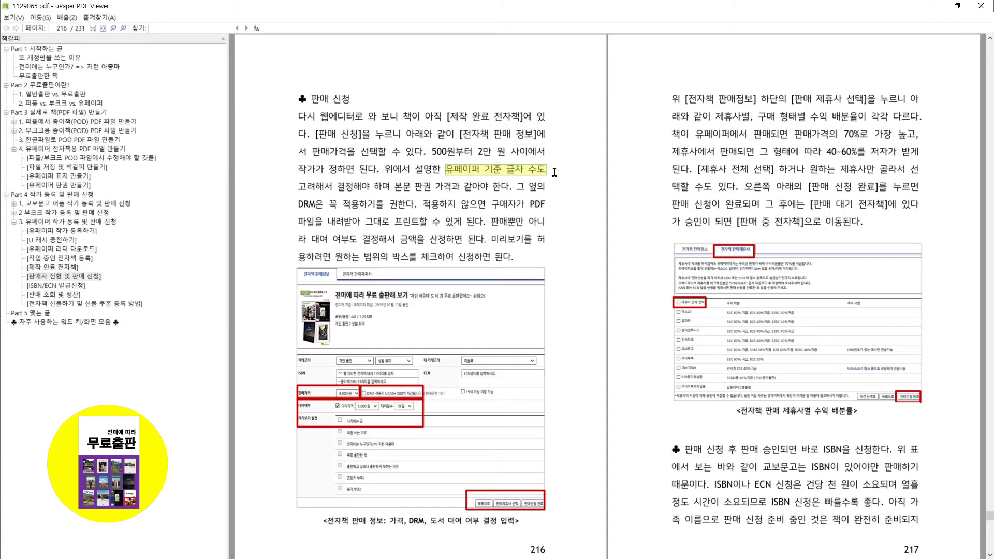
left_click_drag(548, 174, 515, 186)
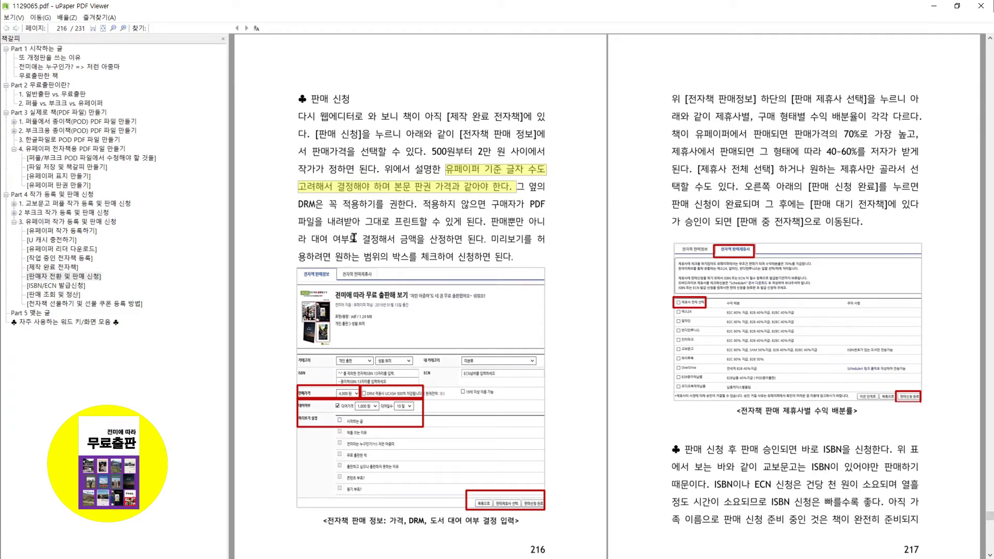
Highlight the page 216 sentences on applying DRM to prevent printing and on deciding whether to offer rentals and at what price
left_click_drag(307, 205, 484, 221)
left_click_drag(492, 222, 484, 240)
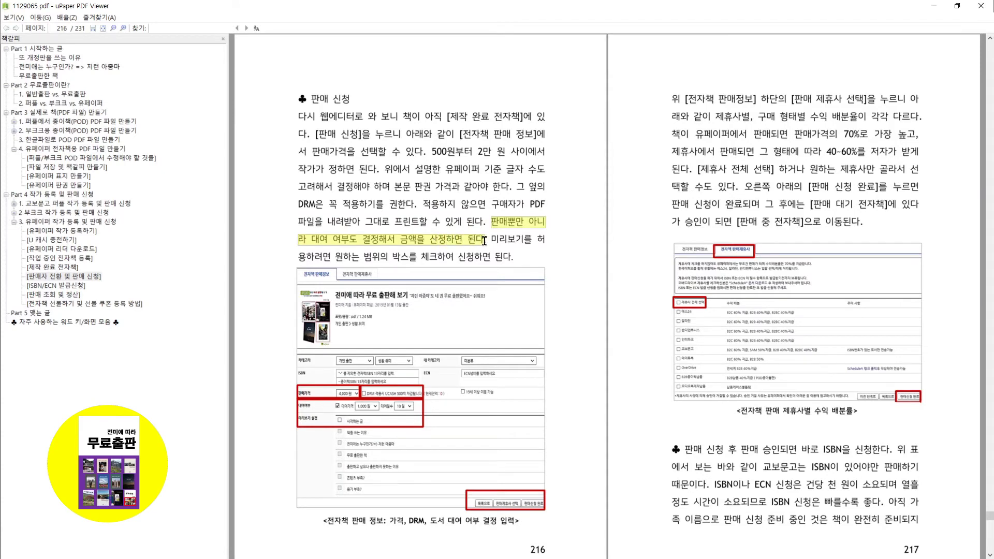
left_click_drag(482, 242, 488, 242)
Highlight the page 217 passages on [판매 제휴사 선택], the revenue shares for uPaper and affiliate sales, and completing the sales application
left_click_drag(686, 98, 916, 98)
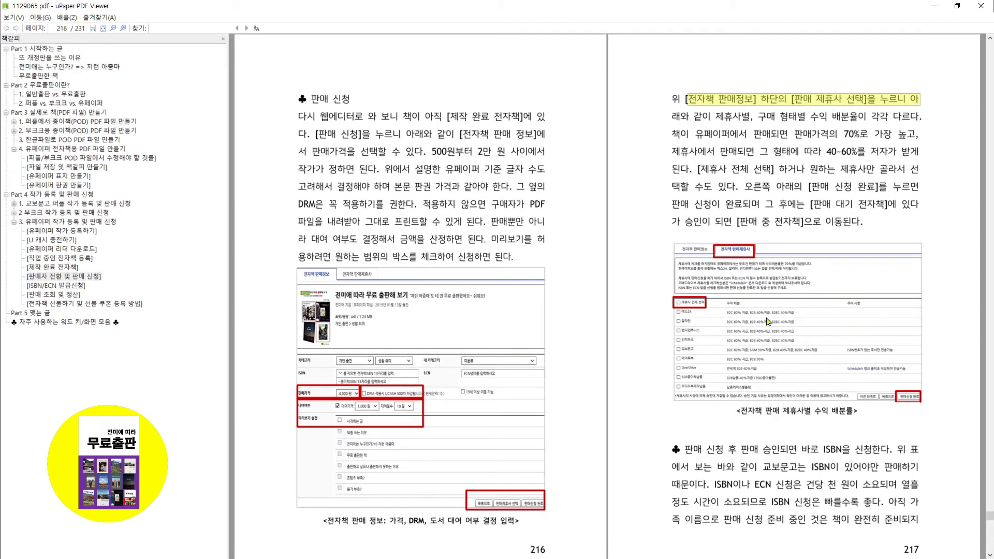
left_click_drag(713, 122, 930, 126)
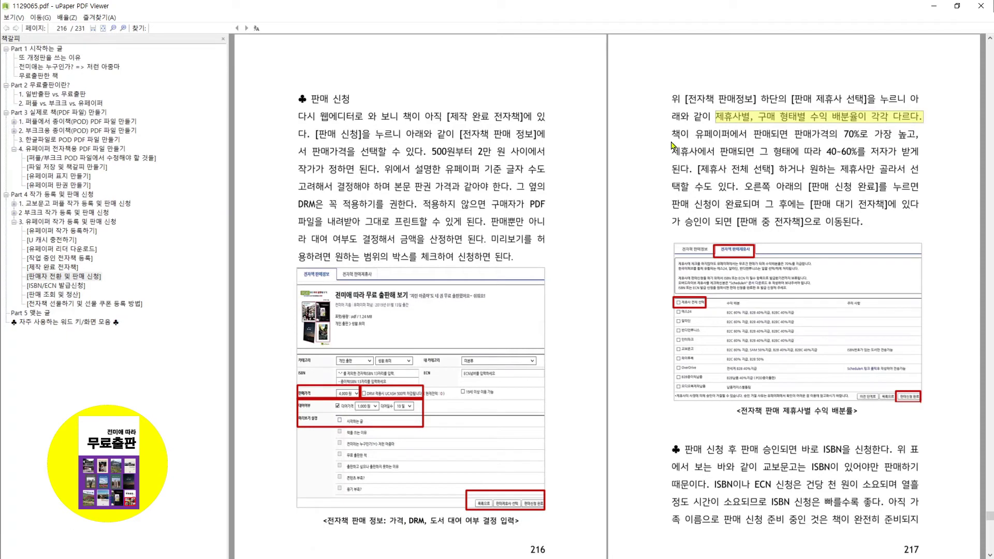
left_click_drag(671, 134, 891, 137)
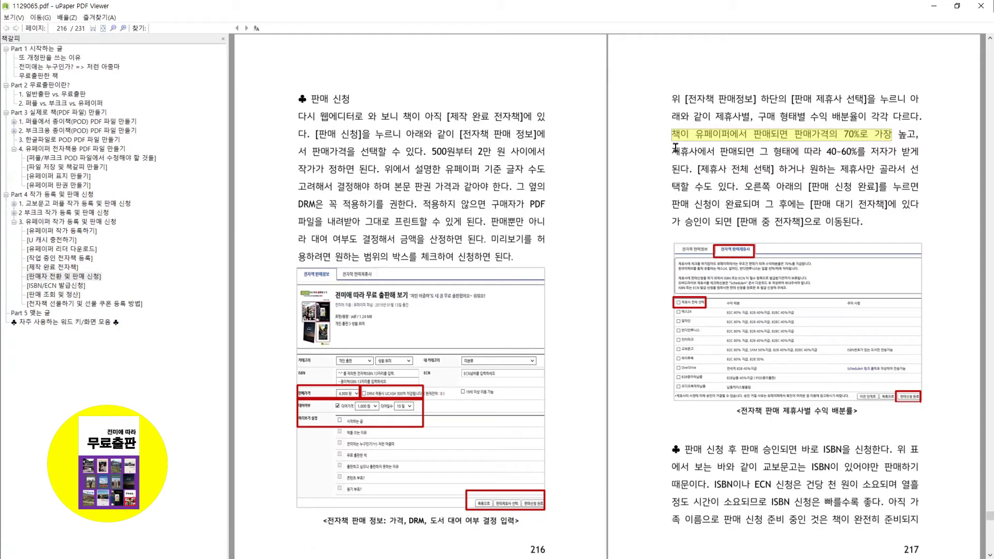
left_click_drag(671, 151, 925, 154)
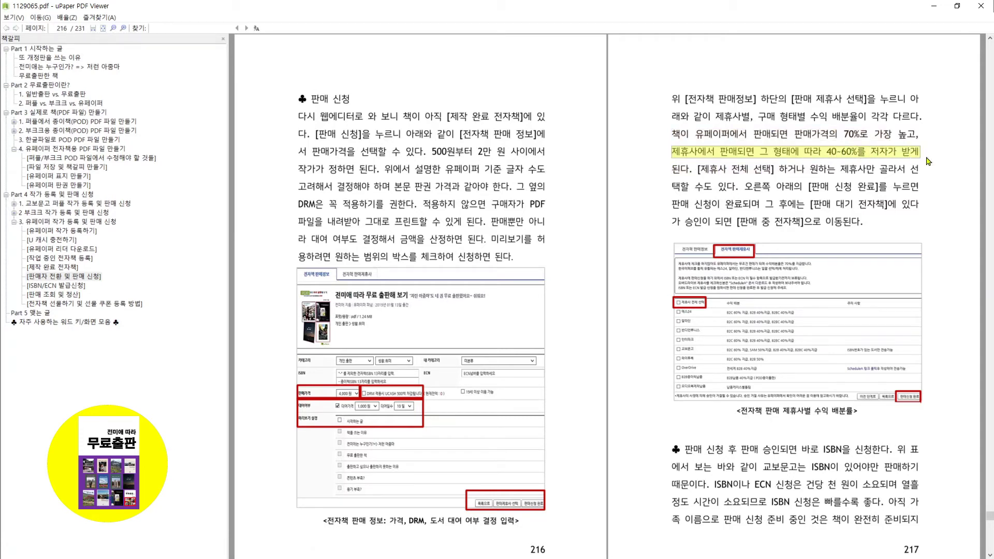
left_click_drag(809, 187, 888, 205)
Highlight the page 217 passages on applying for an ISBN right after sales approval, its cost and waiting time, and the pending family-name application
left_click_drag(683, 449, 765, 454)
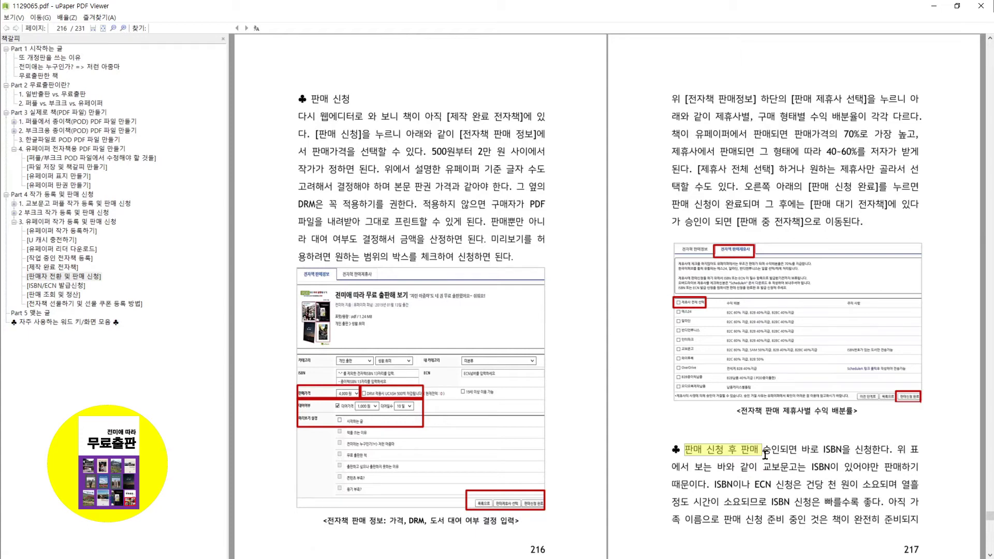
left_click_drag(770, 454, 868, 452)
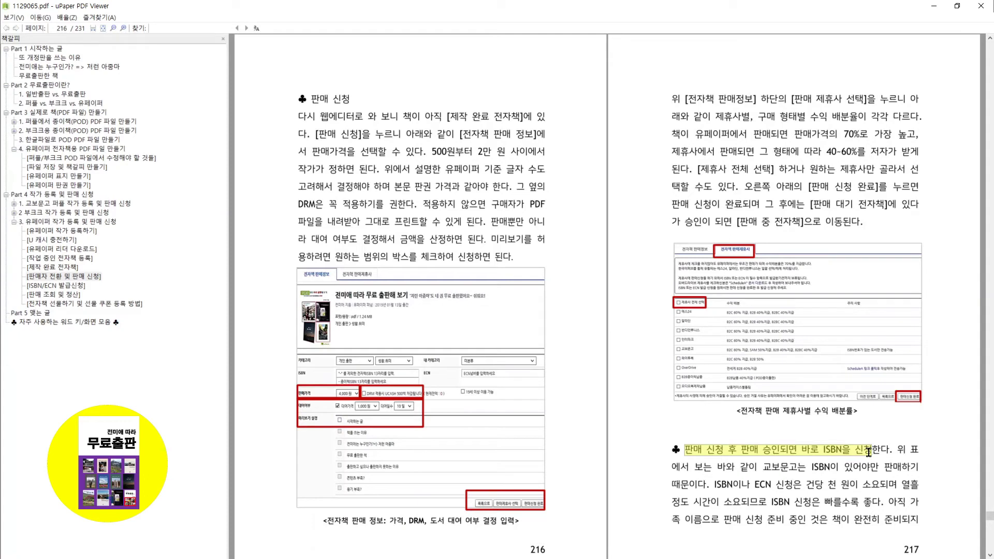
left_click_drag(868, 452, 890, 450)
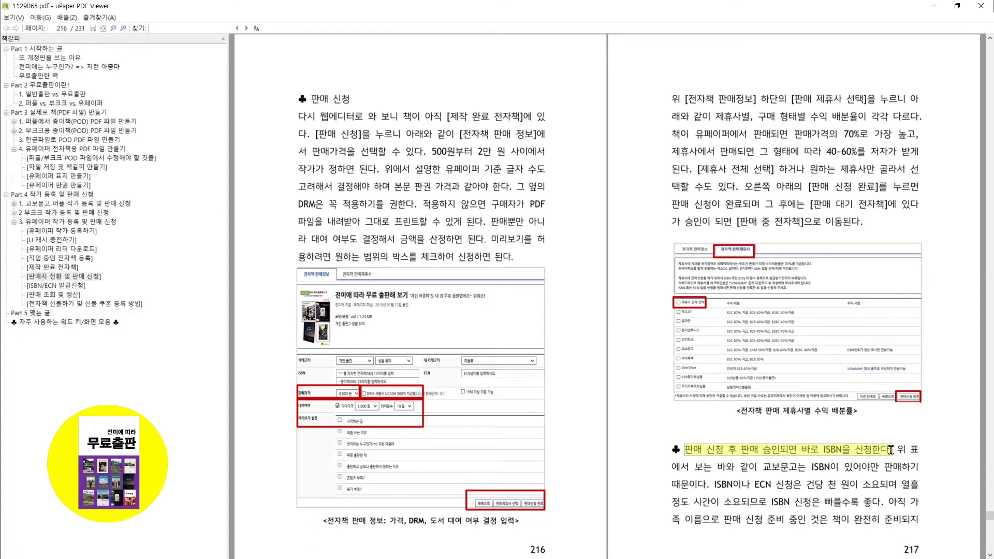
left_click_drag(890, 450, 888, 448)
left_click_drag(896, 449, 886, 503)
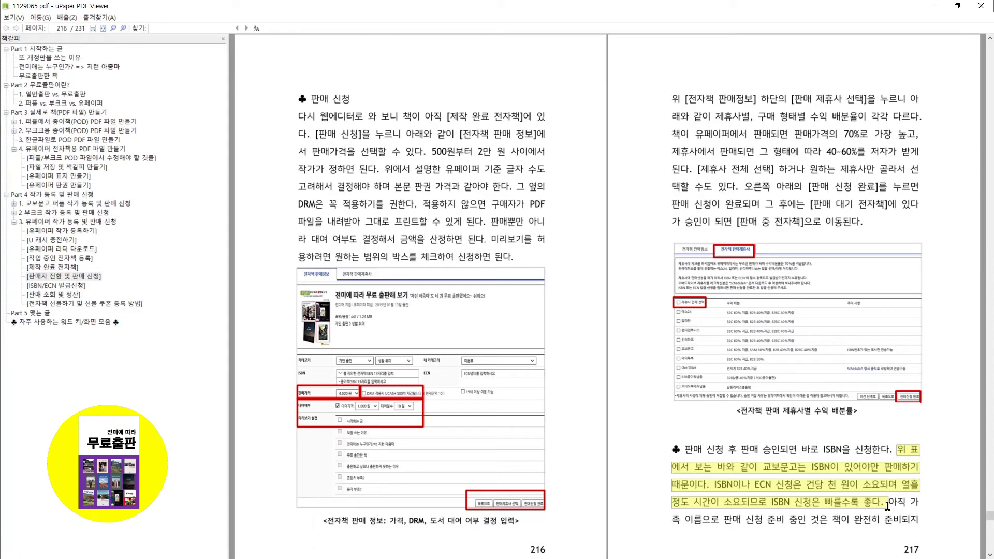
left_click_drag(740, 449, 898, 449)
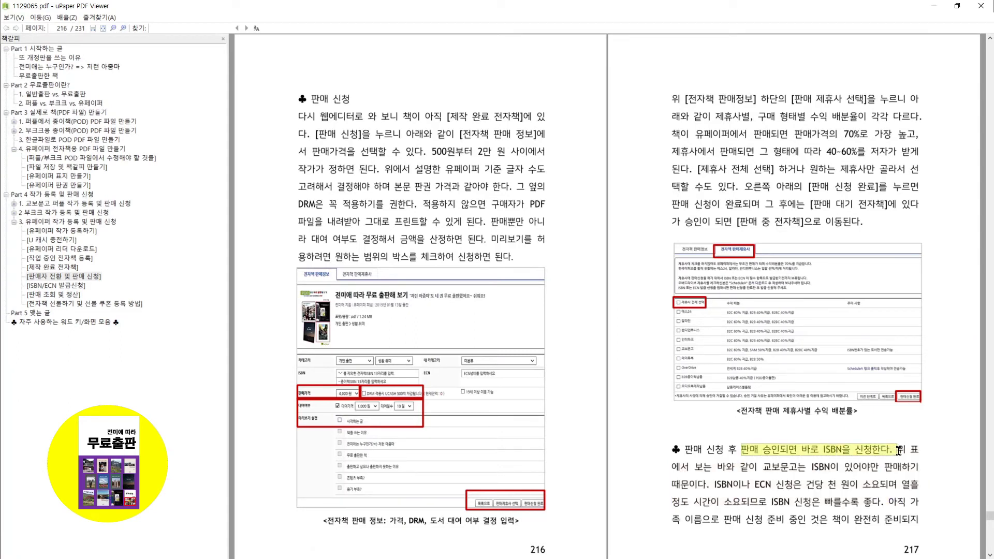
left_click(882, 501)
left_click_drag(882, 501, 921, 534)
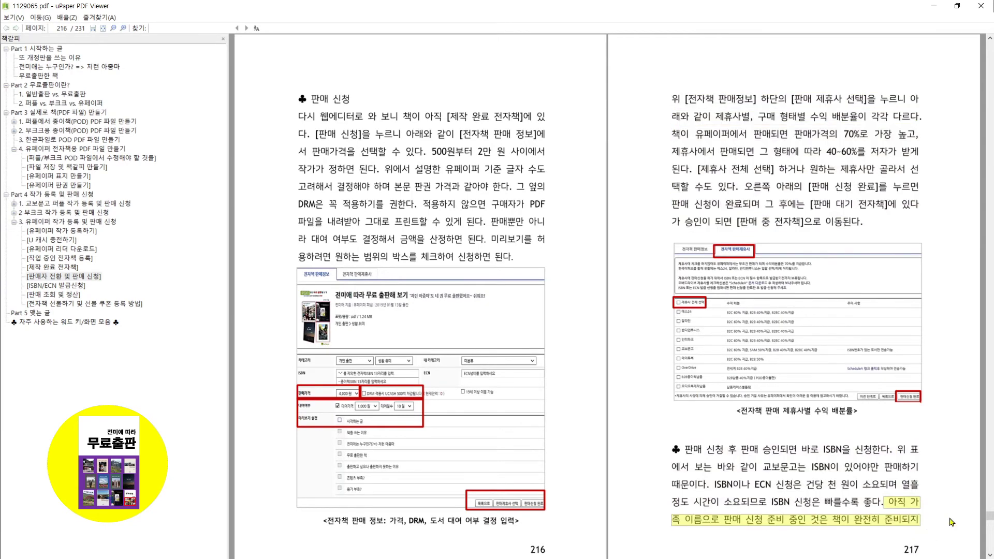
Go to pages 218-219 and highlight the sentences on checking the twelve published PDF books and the mention of 인터파크와 밀리의서재
scroll(951, 521, "down", 1)
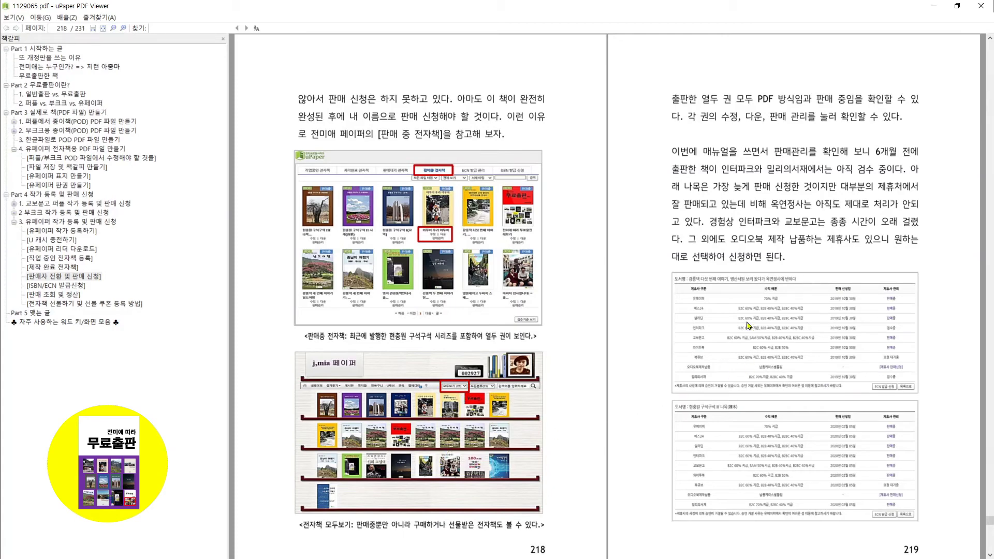
left_click_drag(671, 98, 916, 127)
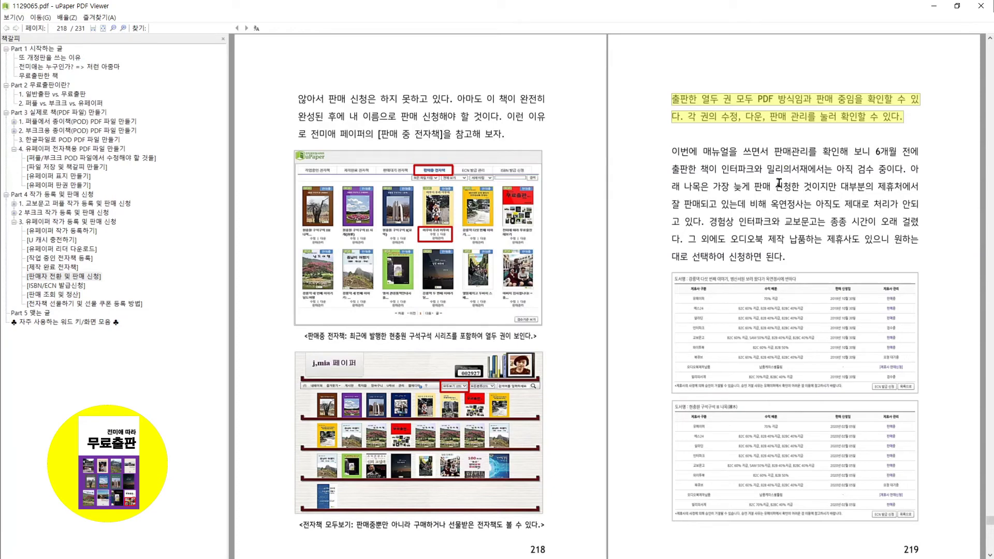
left_click_drag(722, 169, 824, 170)
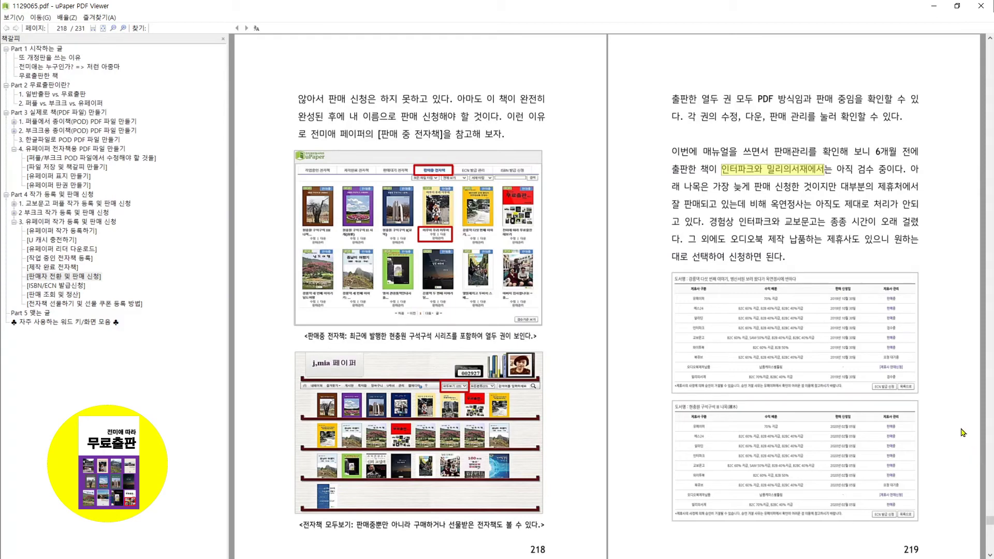
Go to the [ISBN/ECN 발급신청] section on page 220 and highlight its opening sentence on applying for an ISBN after sales approval
scroll(962, 432, "down", 1)
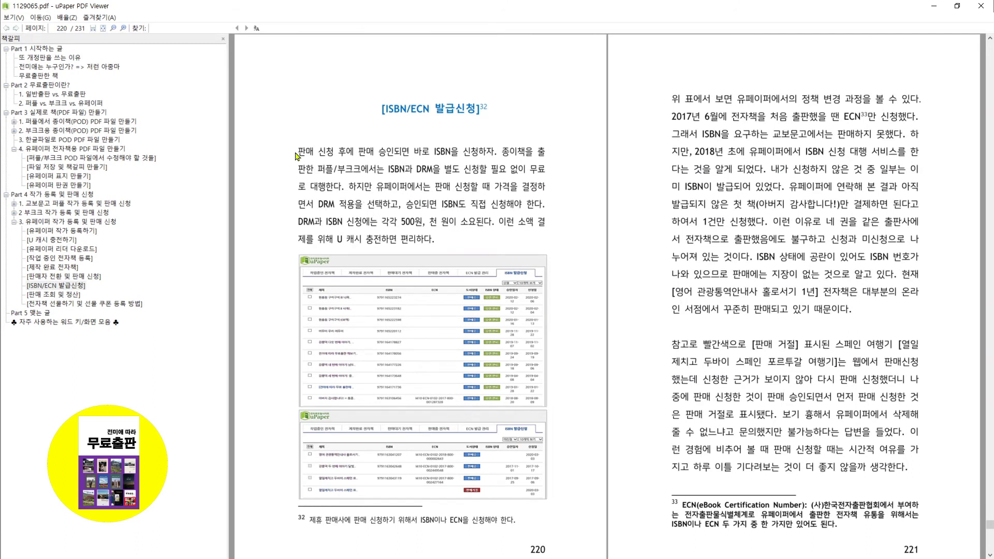
left_click_drag(300, 152, 504, 157)
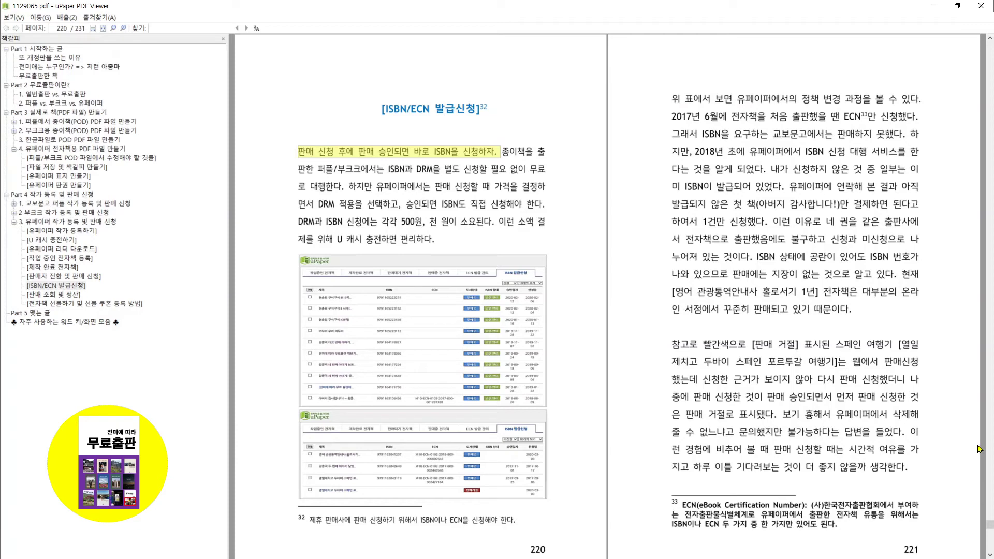
Go to [판매 조회 및 정산] on page 222 and highlight the passages on M+2월 settlement, carrying over amounts under 3만 원, and the royalty rate
scroll(979, 449, "down", 1)
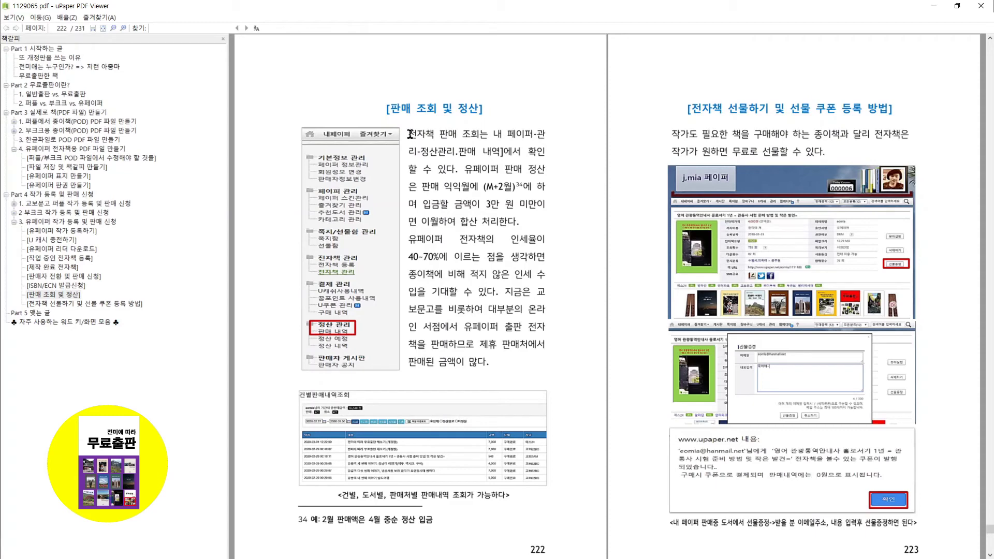
left_click_drag(410, 134, 520, 191)
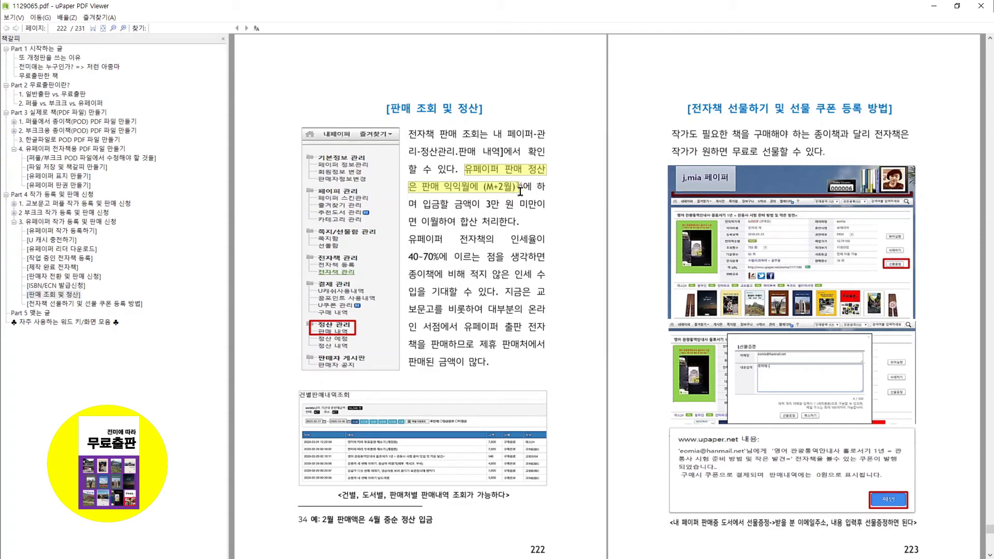
left_click_drag(520, 193, 528, 225)
left_click(482, 207)
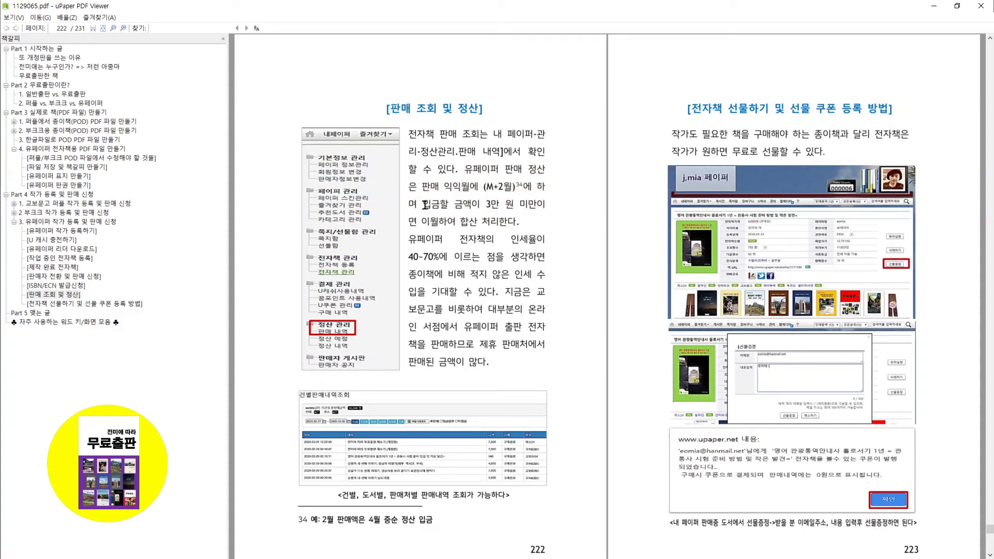
left_click_drag(427, 204, 562, 223)
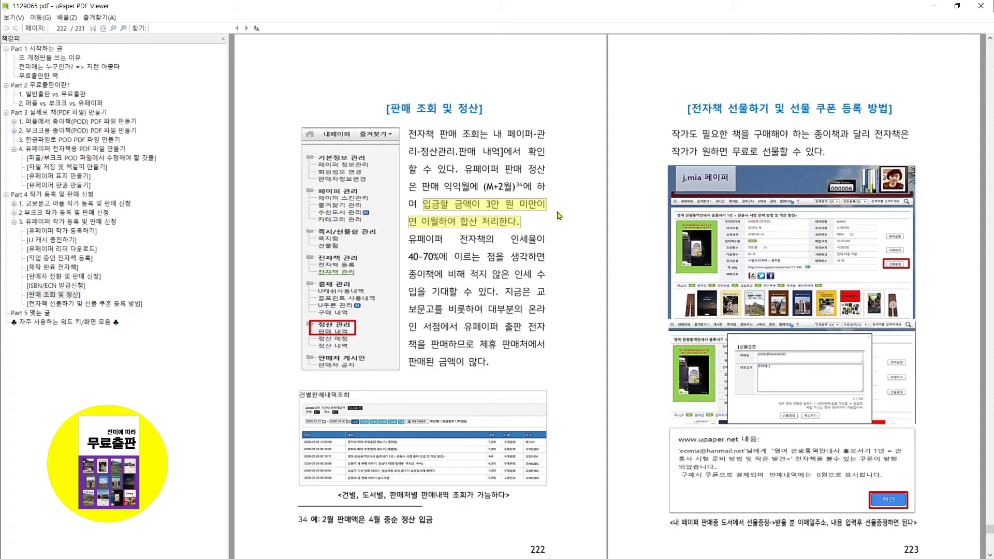
left_click_drag(409, 240, 503, 369)
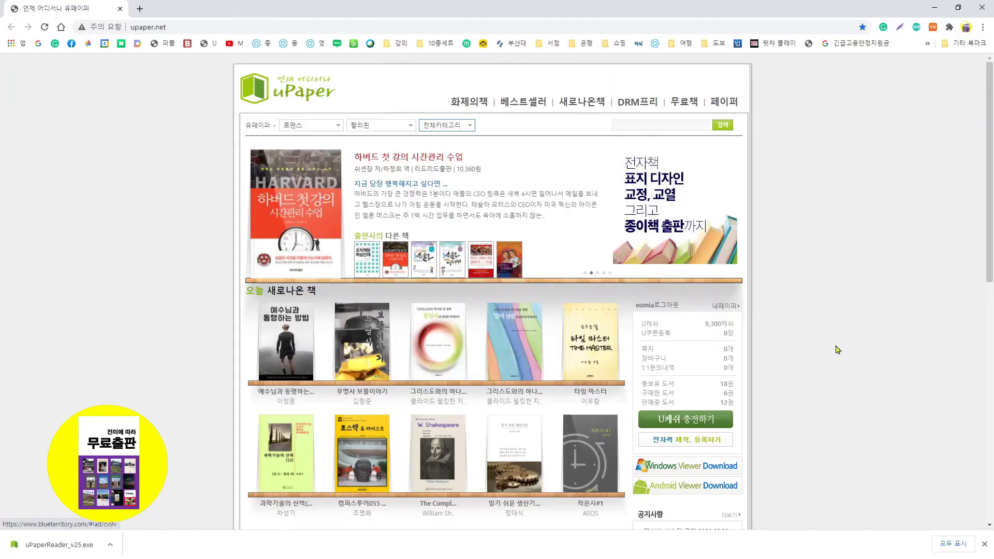
Switch to the uPaper site in Chrome, open the web editor from 내페이퍼, and look through the 검수기준 PDF before closing it
left_click(720, 310)
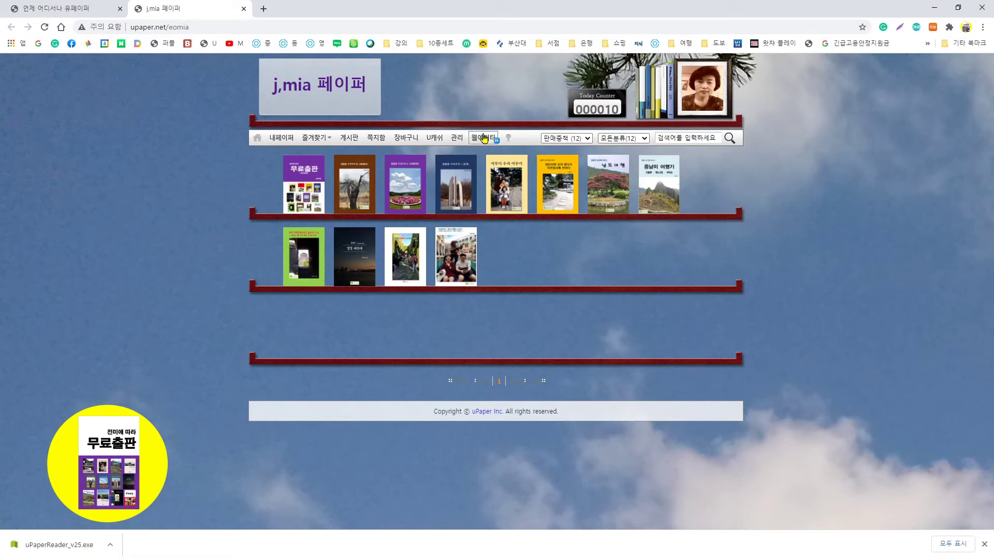
left_click(484, 138)
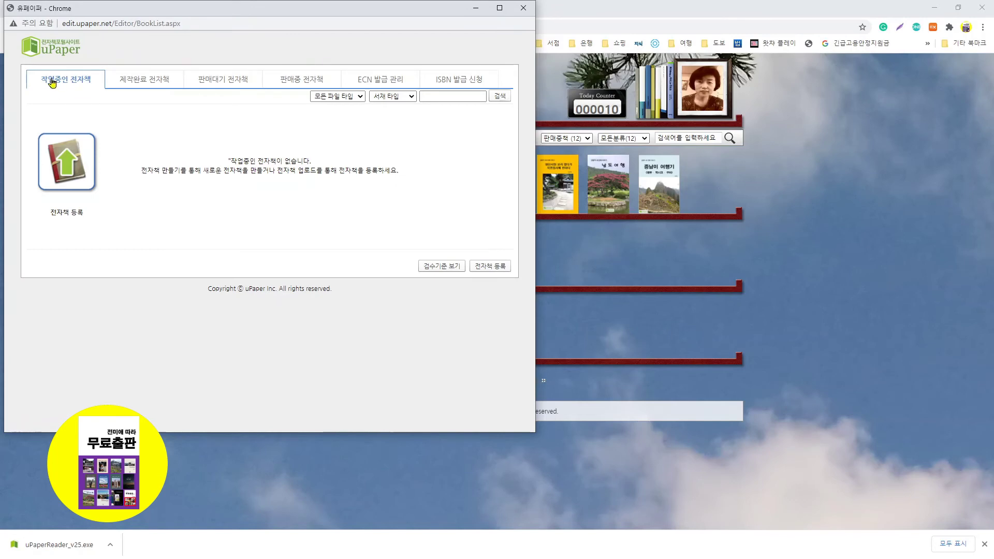
left_click(443, 265)
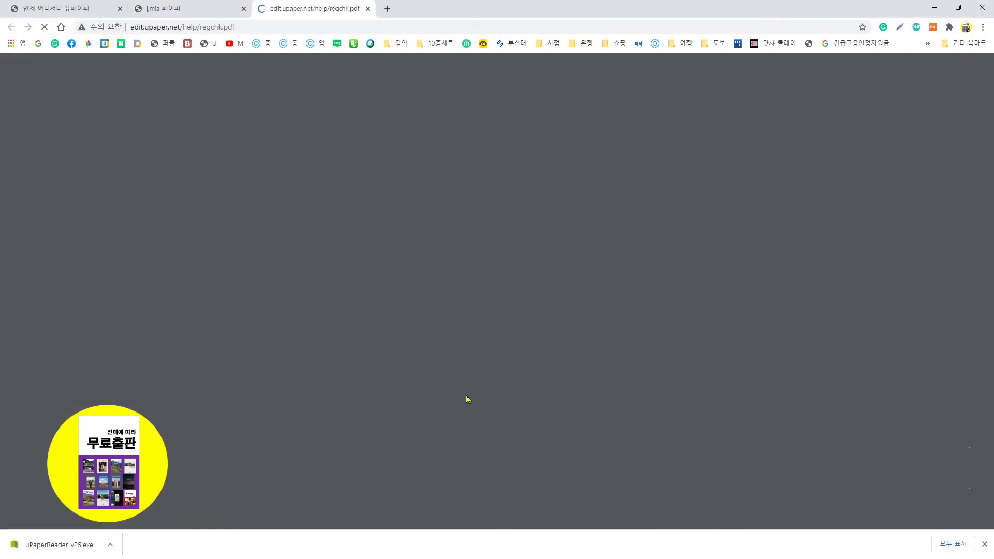
scroll(624, 277, "down", 10)
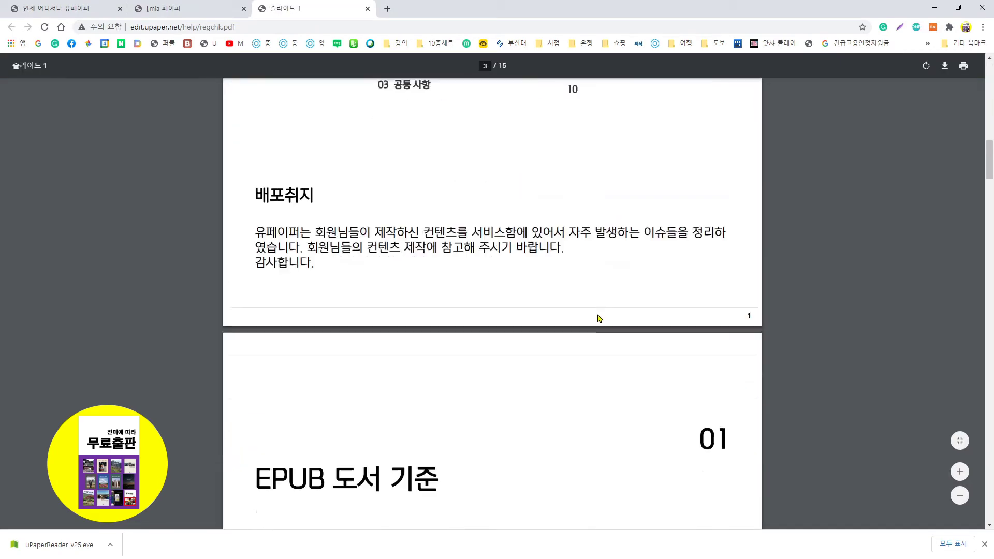
scroll(599, 318, "down", 20)
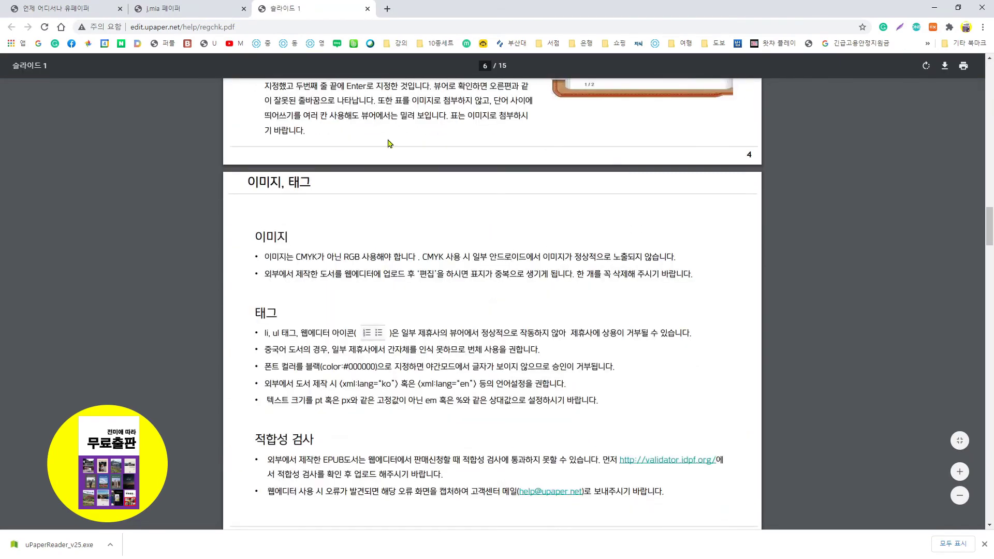
left_click(367, 9)
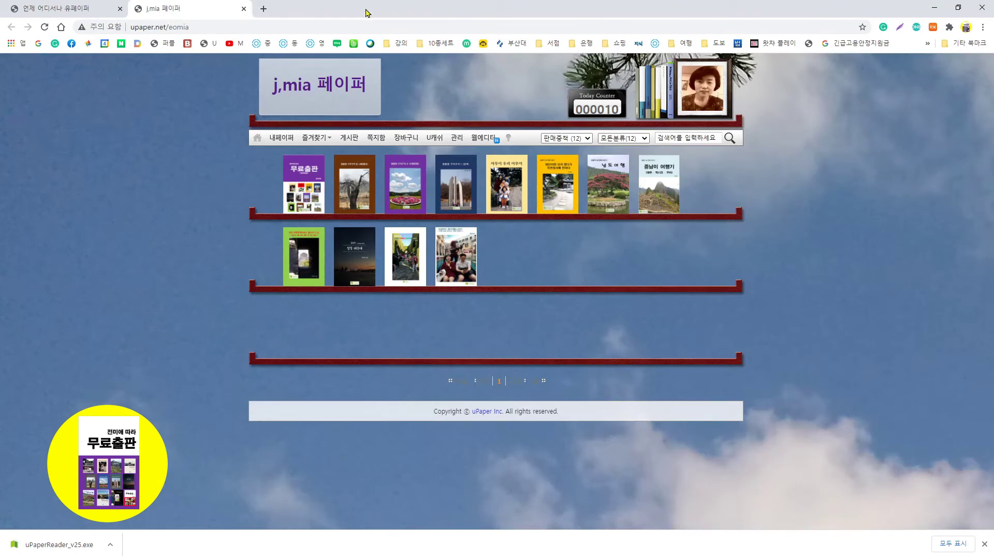
Start a new 전자책 등록 in the web editor, setting the publisher to 유페이퍼 and the publication date to 2020-11-24
left_click(483, 138)
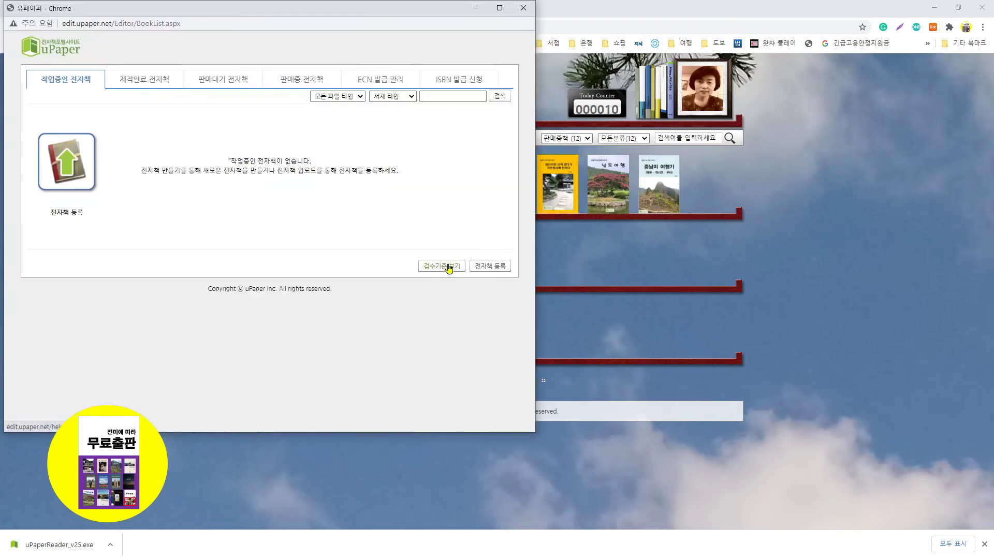
left_click(492, 267)
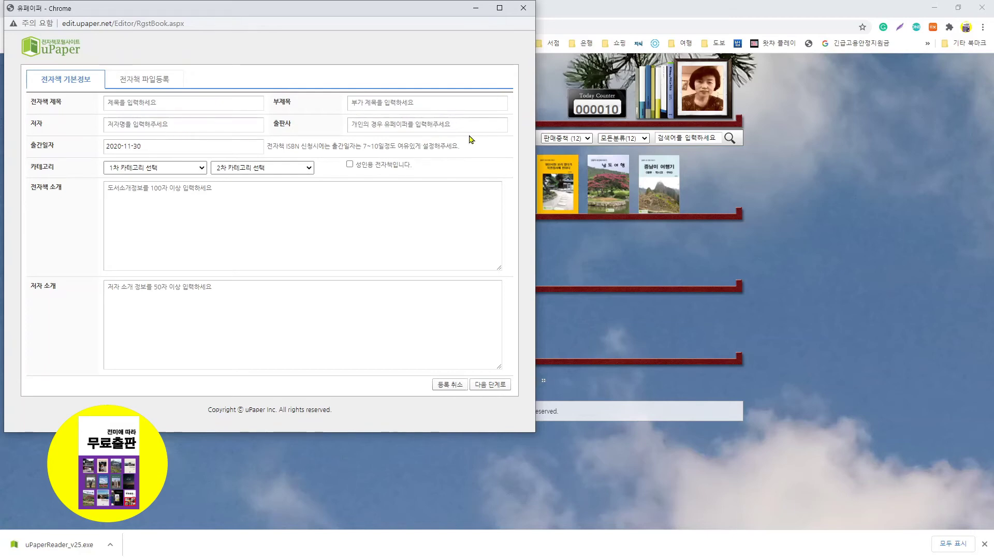
left_click(360, 125)
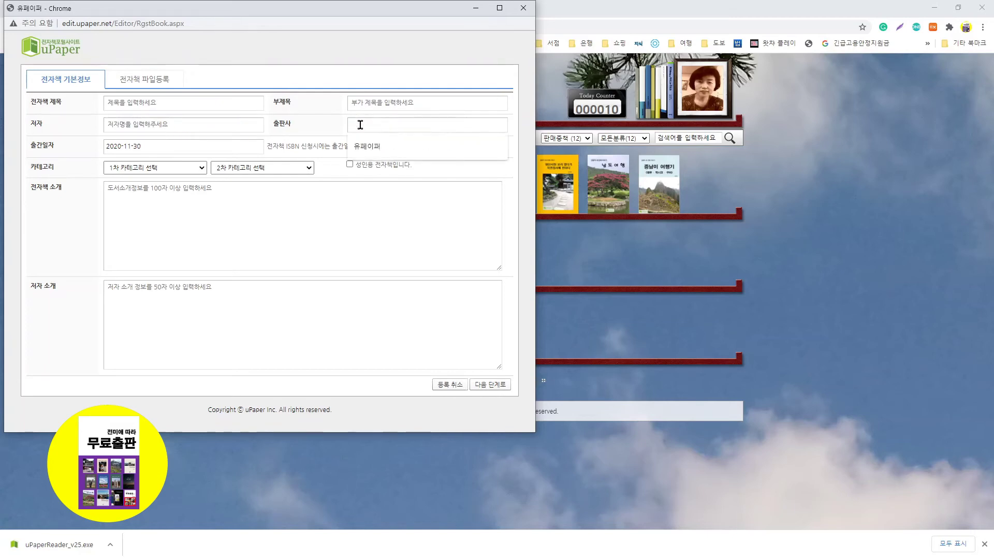
left_click(371, 147)
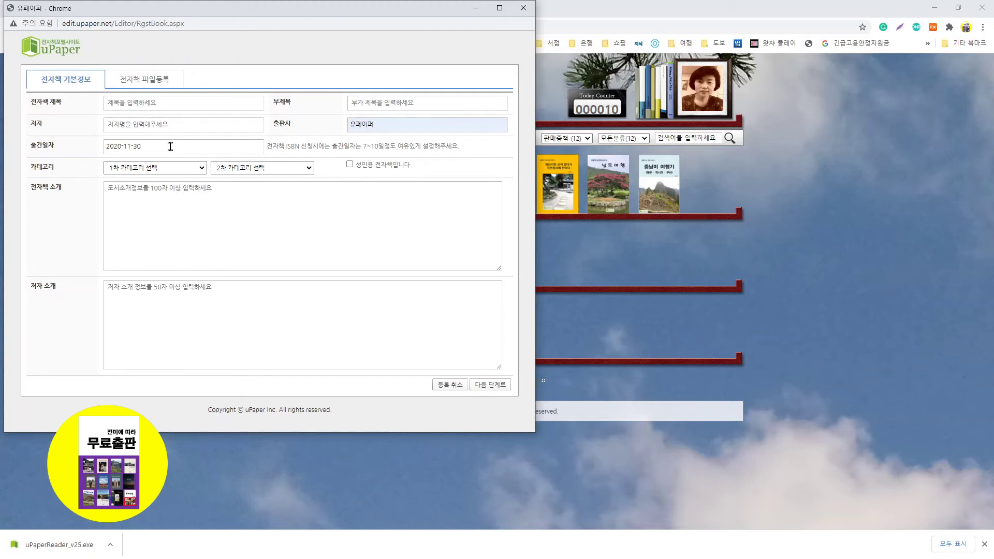
left_click_drag(143, 147, 135, 147)
type("24")
left_click(200, 168)
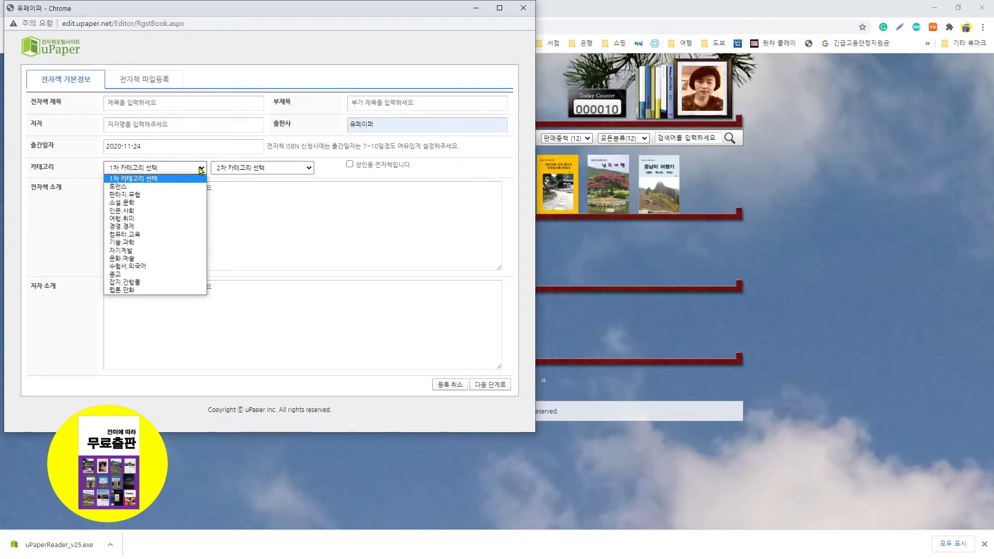
left_click(308, 168)
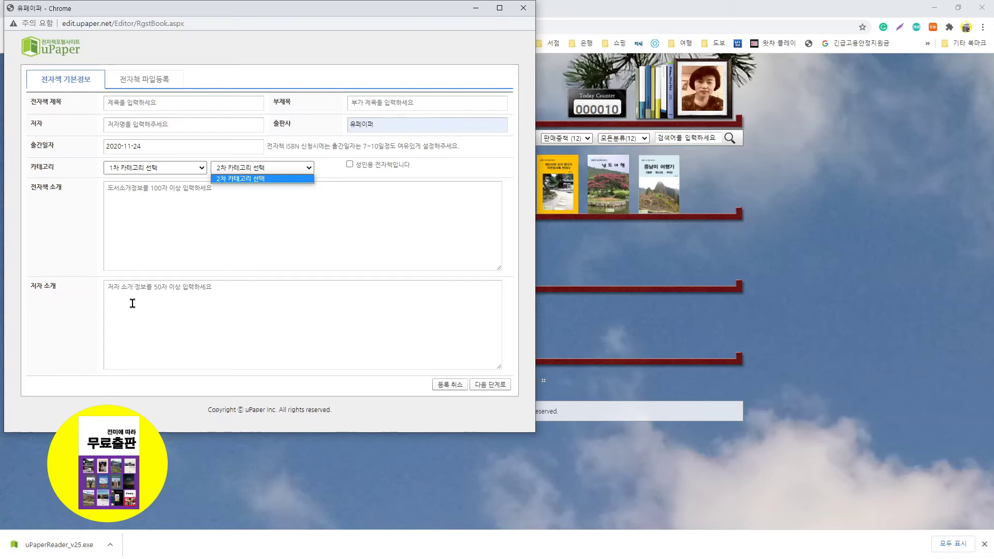
Go to the PDF 등록 form under 전자책 파일등록, then open the PDF e-book file chooser and cancel it
left_click(145, 87)
left_click(144, 83)
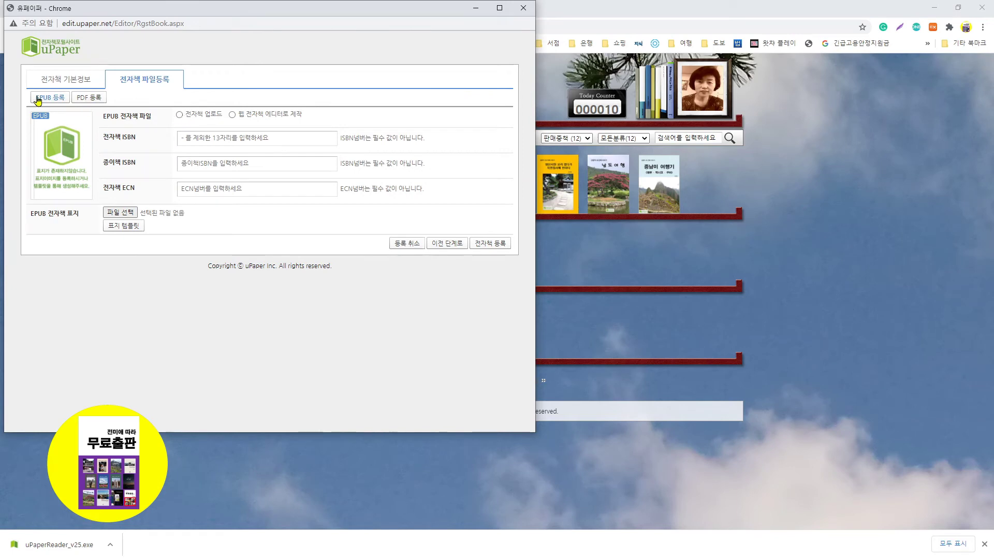
left_click(94, 100)
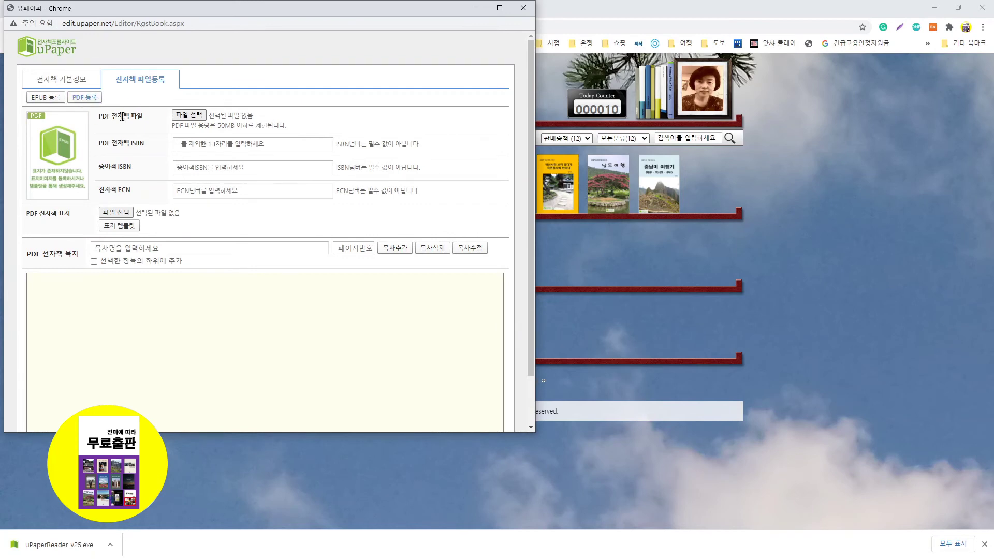
left_click(181, 117)
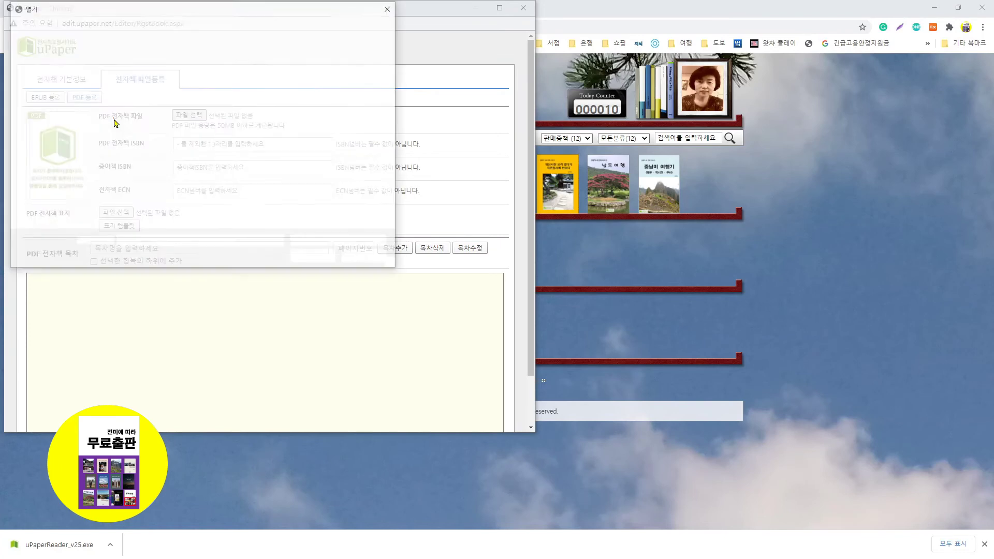
left_click(390, 7)
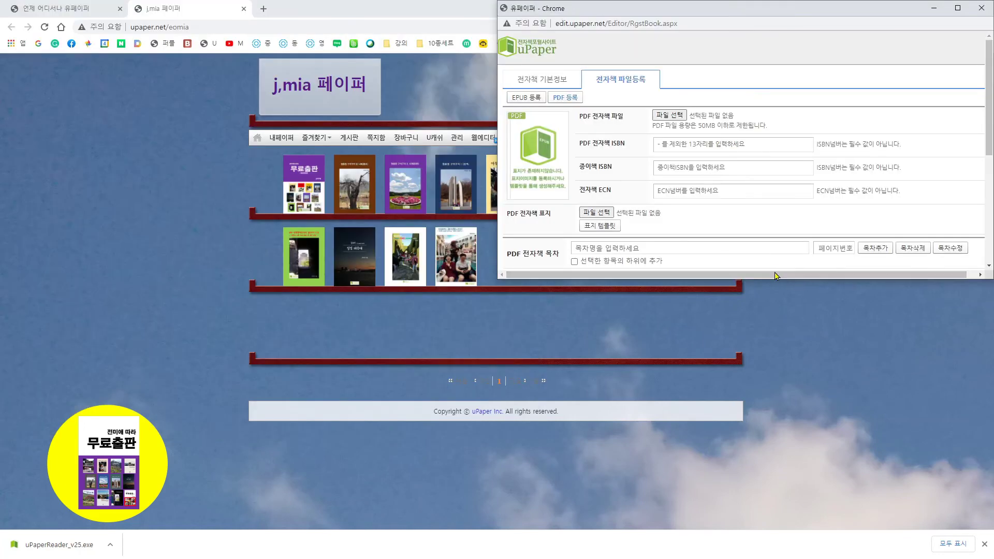
Enlarge the e-book registration window and place the Word document U28 beside it at matching height, filling the other half of the screen
left_click_drag(773, 281, 743, 506)
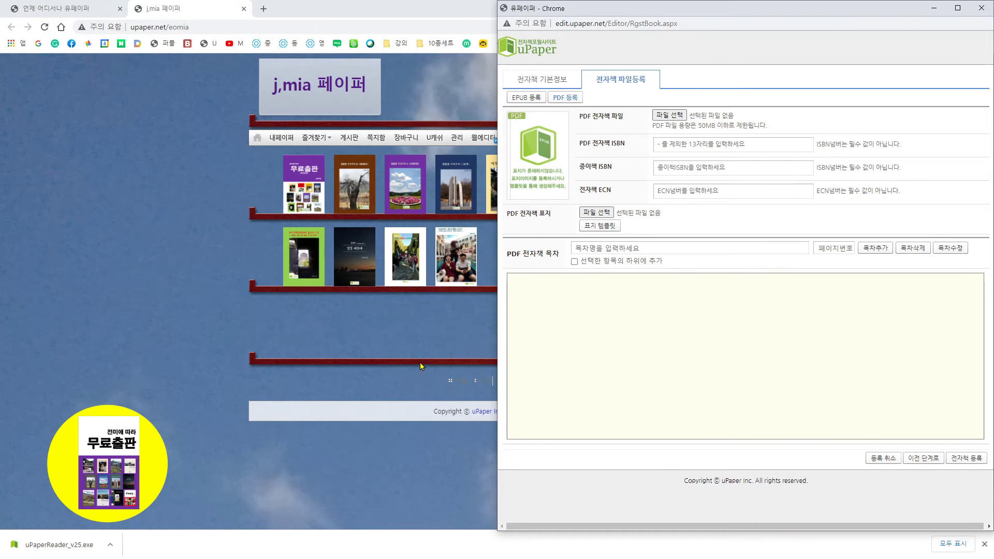
left_click(414, 556)
left_click(414, 556)
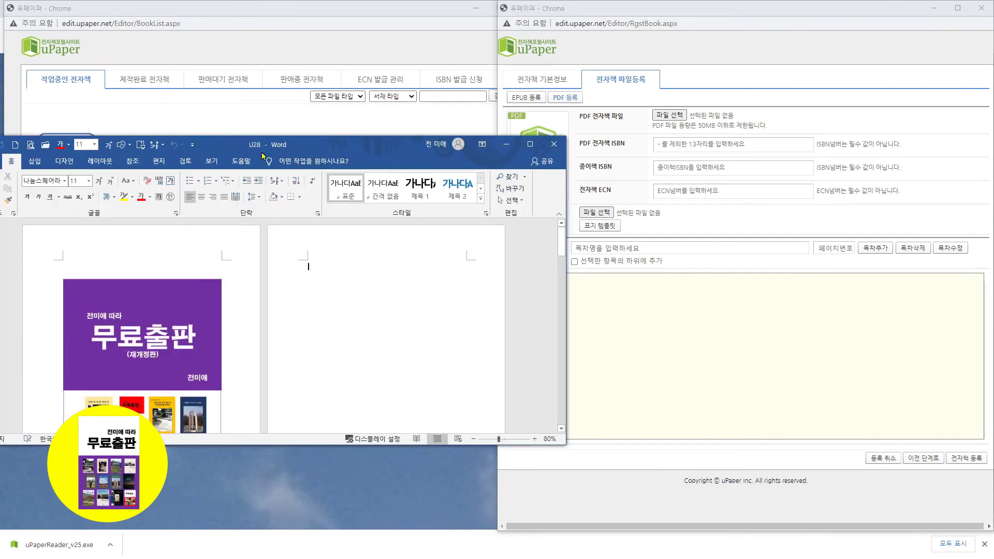
left_click_drag(252, 149, 242, 13)
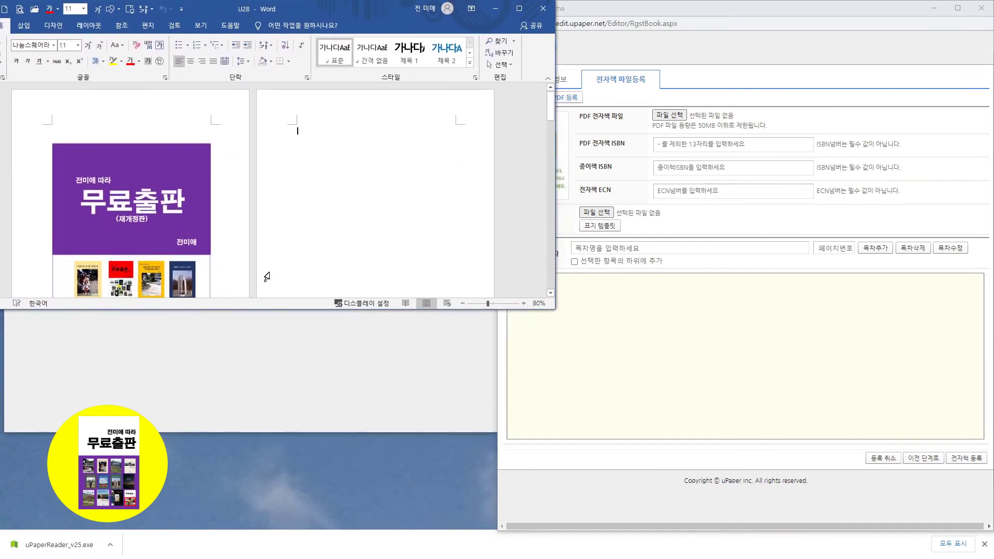
left_click_drag(258, 309, 235, 527)
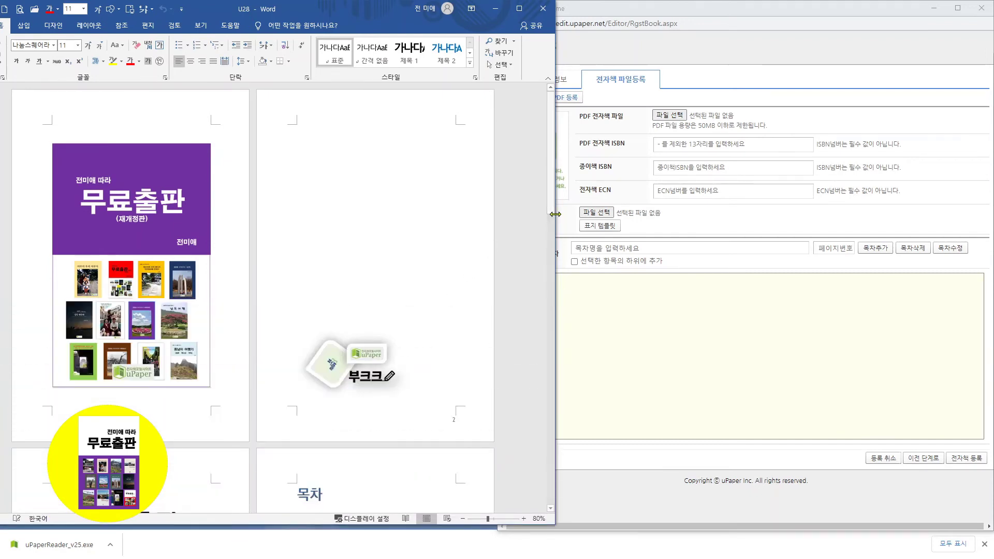
left_click_drag(555, 214, 497, 213)
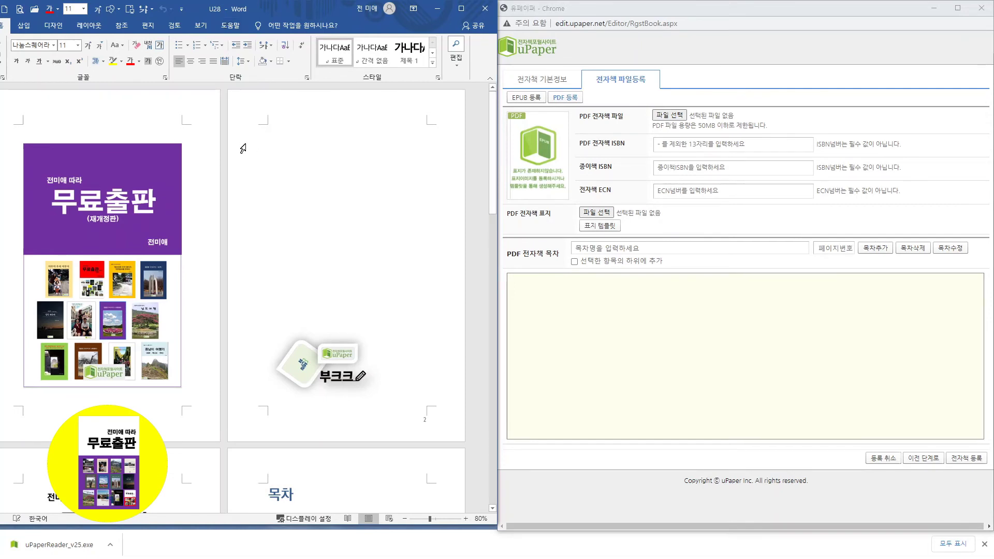
Look through the 목차 in the Word document and cut its "Part 1 시작하는 글" line with the page number
scroll(234, 270, "up", 2)
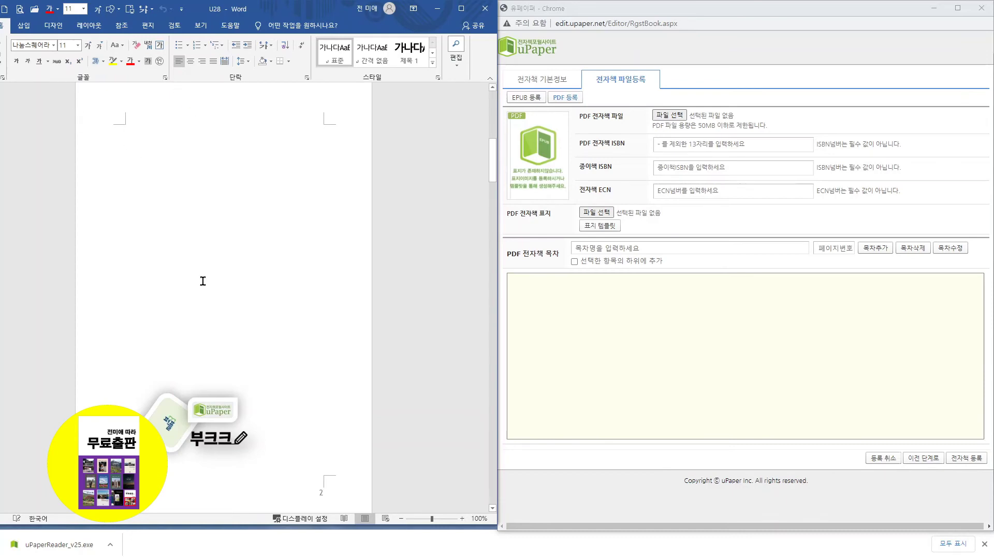
scroll(265, 394, "down", 20)
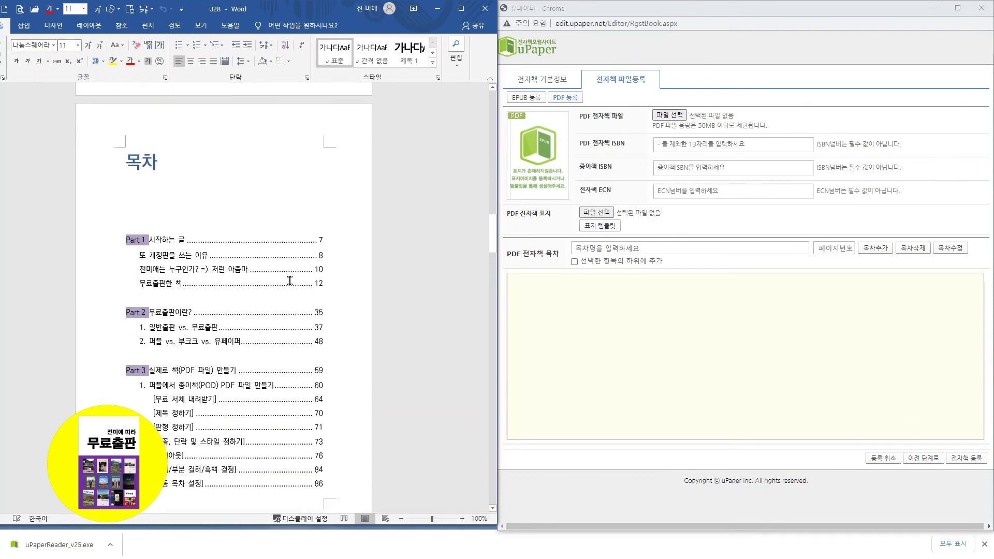
scroll(290, 271, "down", 20)
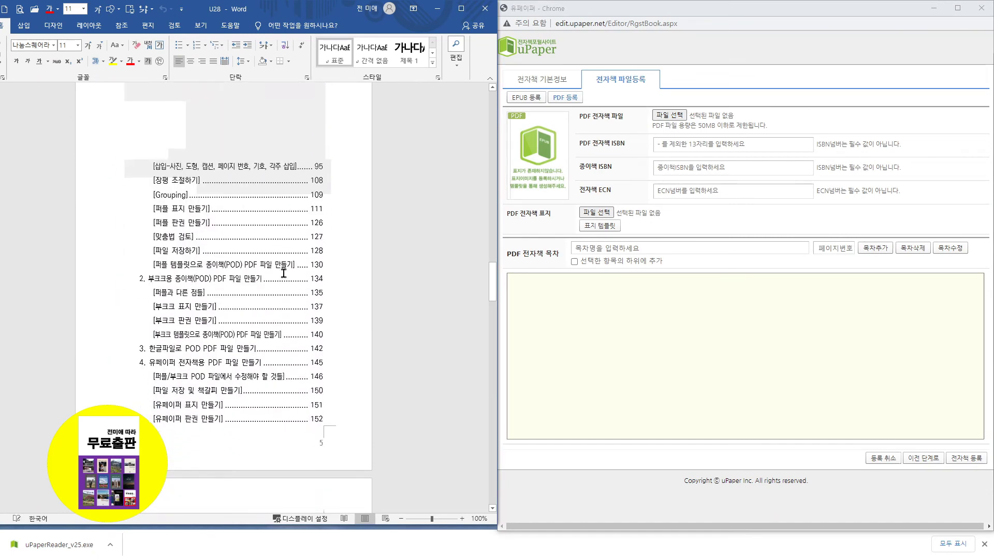
scroll(280, 275, "down", 5)
scroll(280, 276, "up", 15)
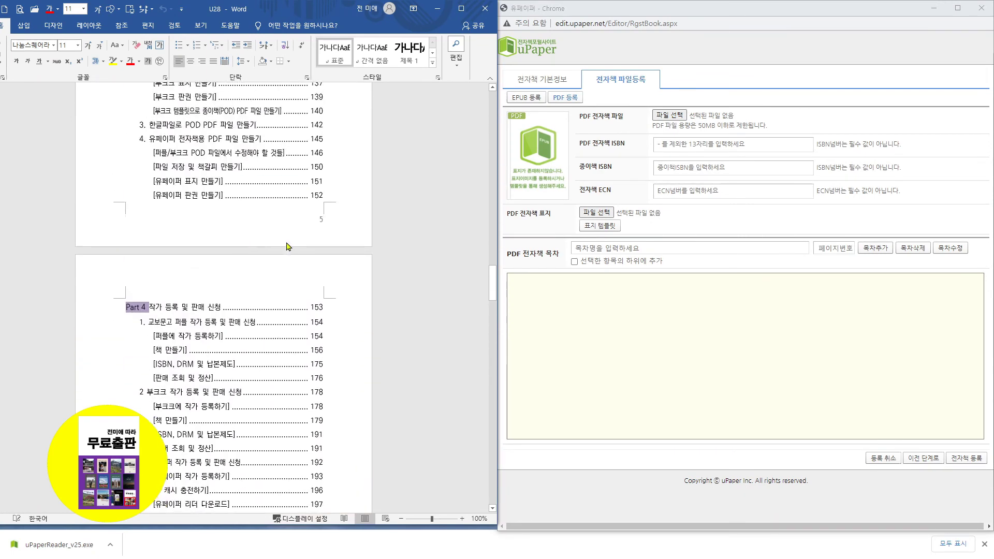
scroll(299, 228, "up", 8)
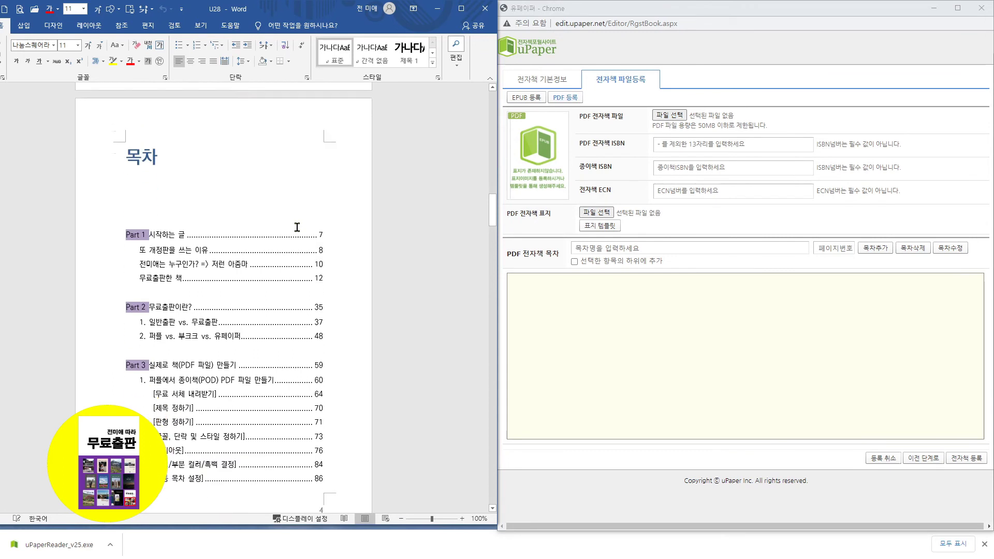
left_click_drag(126, 217, 321, 219)
right_click(291, 214)
left_click(319, 270)
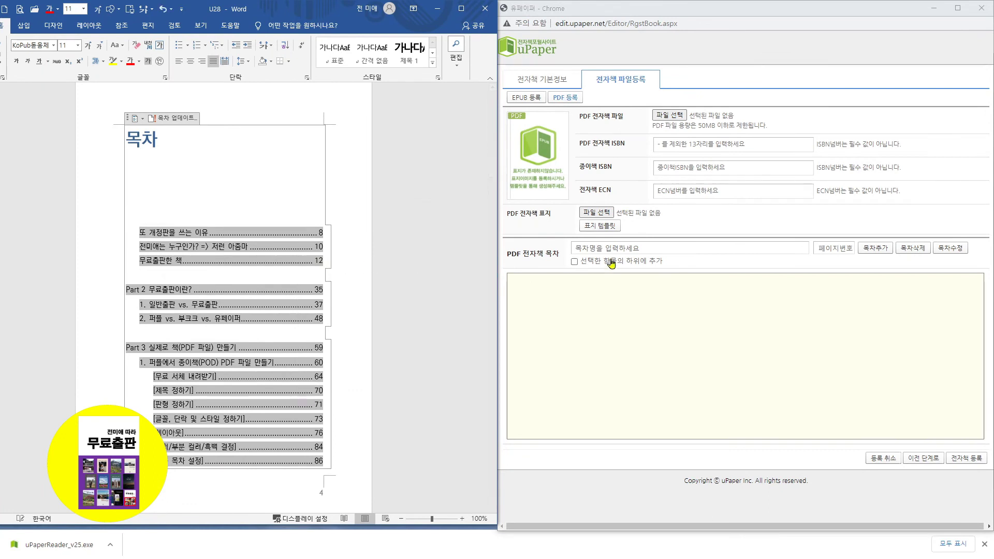
Add the cut line "Part 1 시작하는 글" to the PDF 전자책 목차 with page number 7, removing the number from the title
left_click(621, 248)
right_click(623, 252)
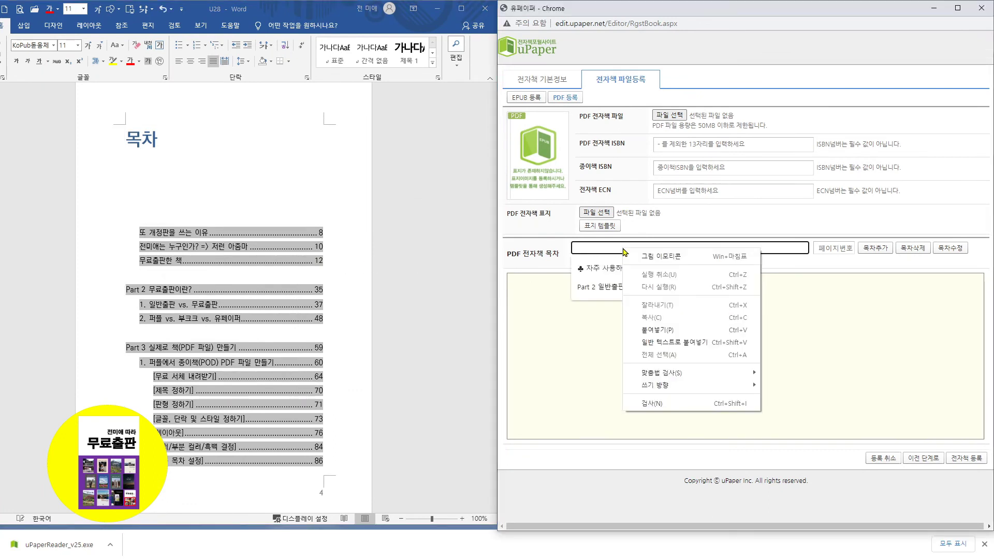
left_click(658, 330)
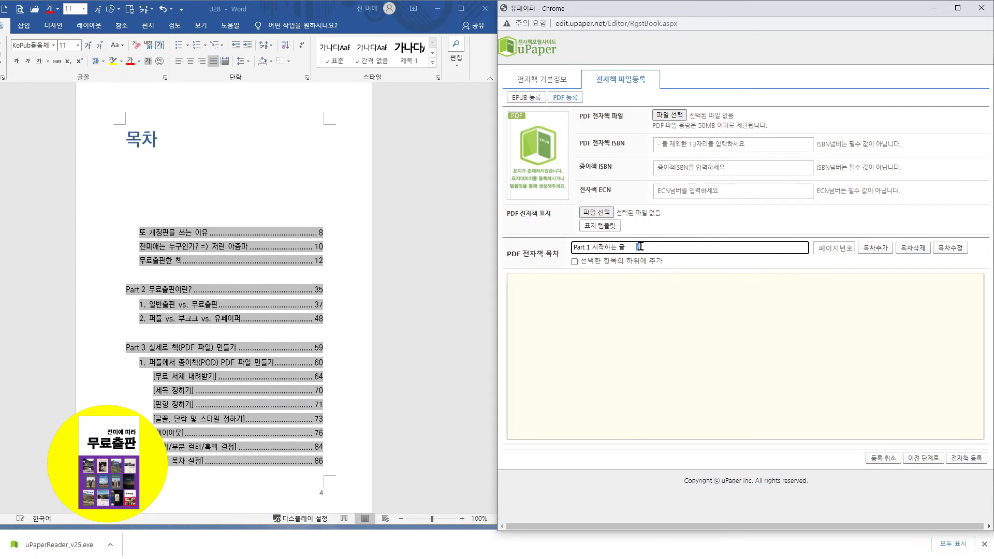
key("BackSpace")
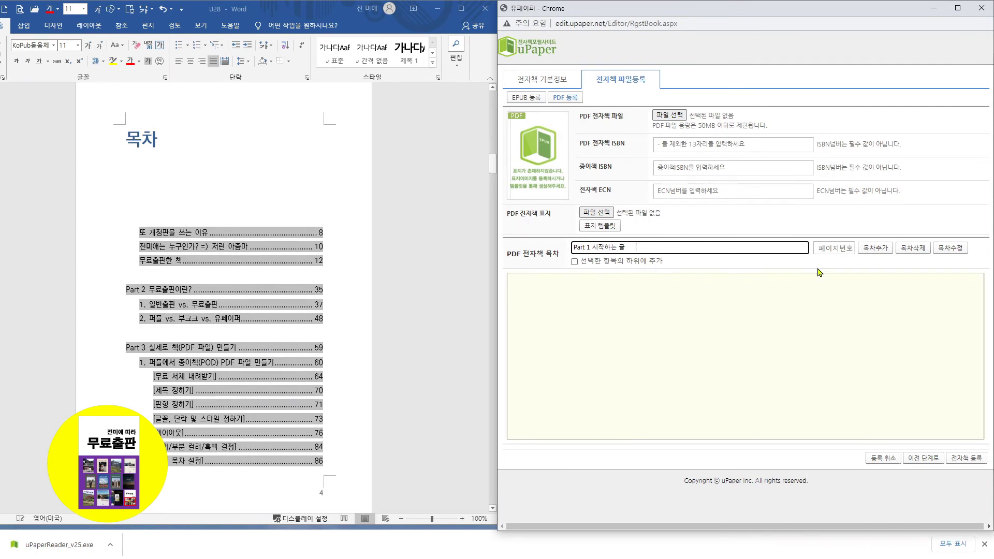
left_click(840, 249)
type("7")
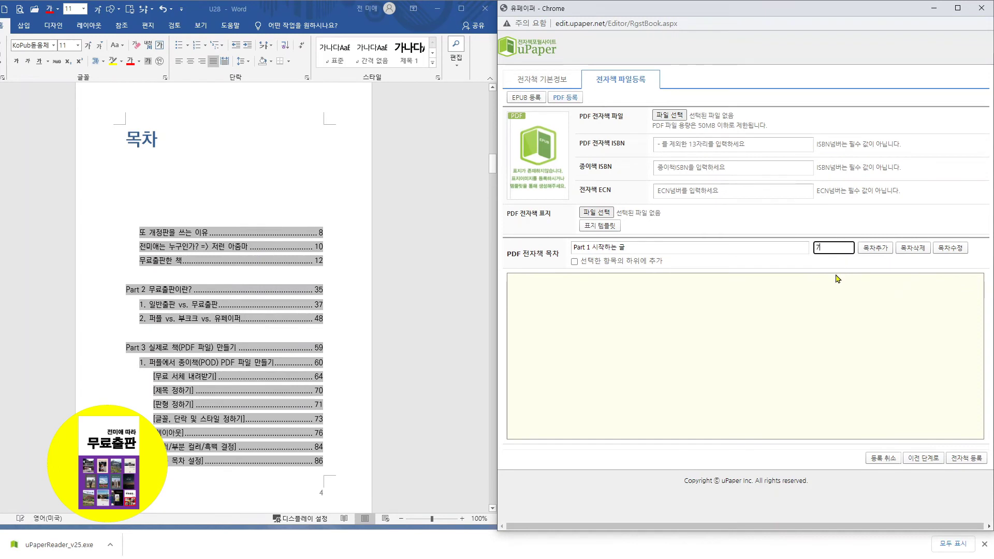
left_click(874, 248)
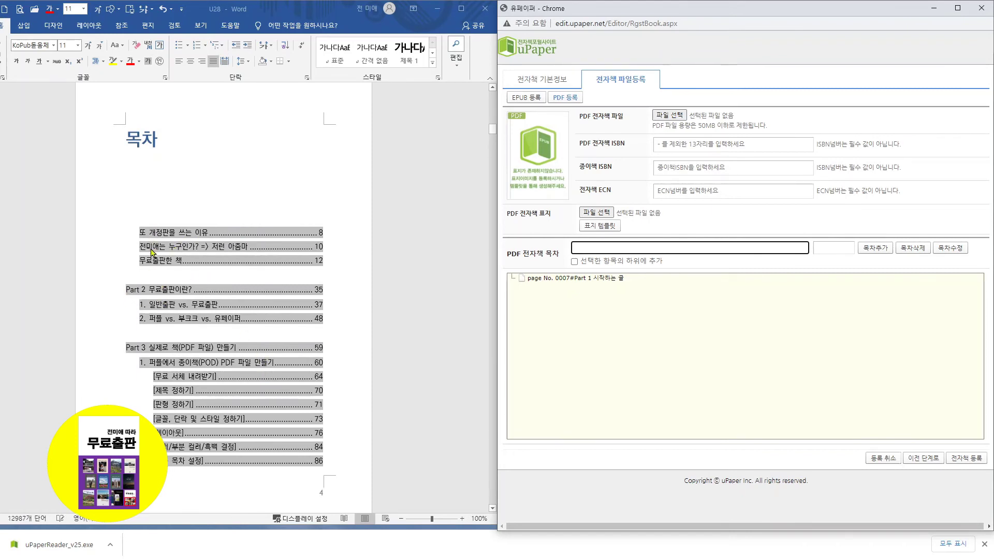
Cut the "또 개정판을 쓰는 이유" line with its page number from the Word document's 목차
left_click(142, 232)
left_click_drag(142, 232, 319, 231)
right_click(318, 231)
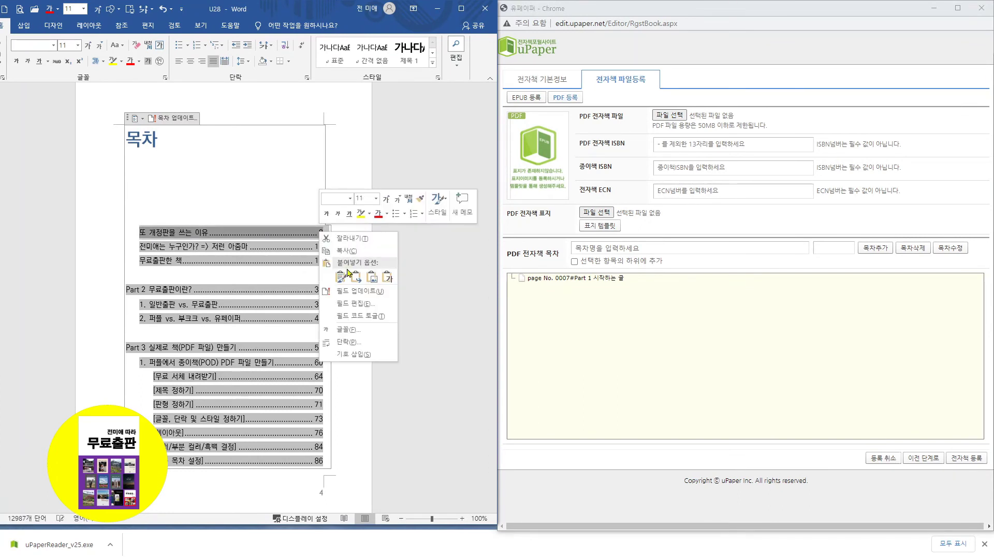
left_click(349, 238)
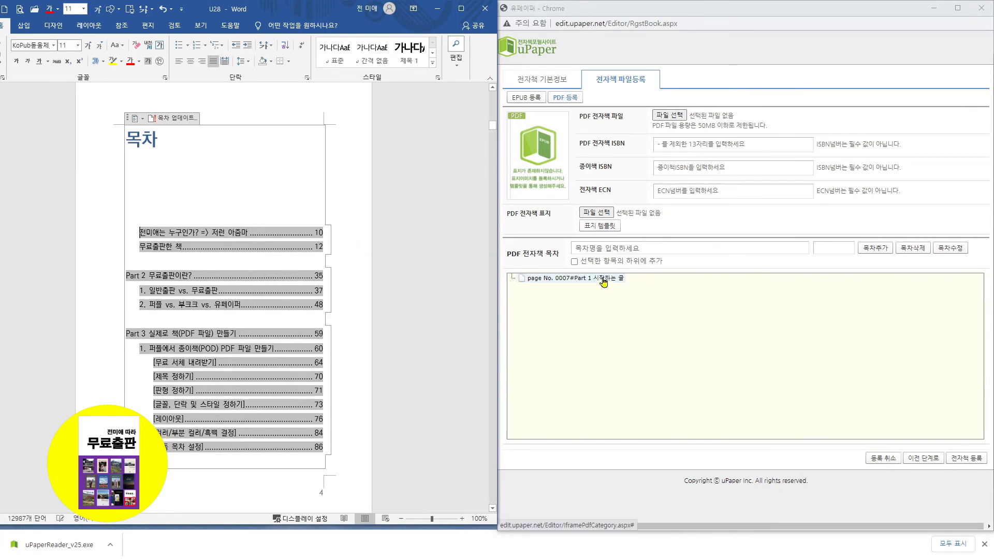
Add "또 개정판을 쓰는 이유" with page number 8 beneath the Part 1 entry, using the 선택한 항목의 하위에 추가 option
left_click(589, 282)
left_click(575, 263)
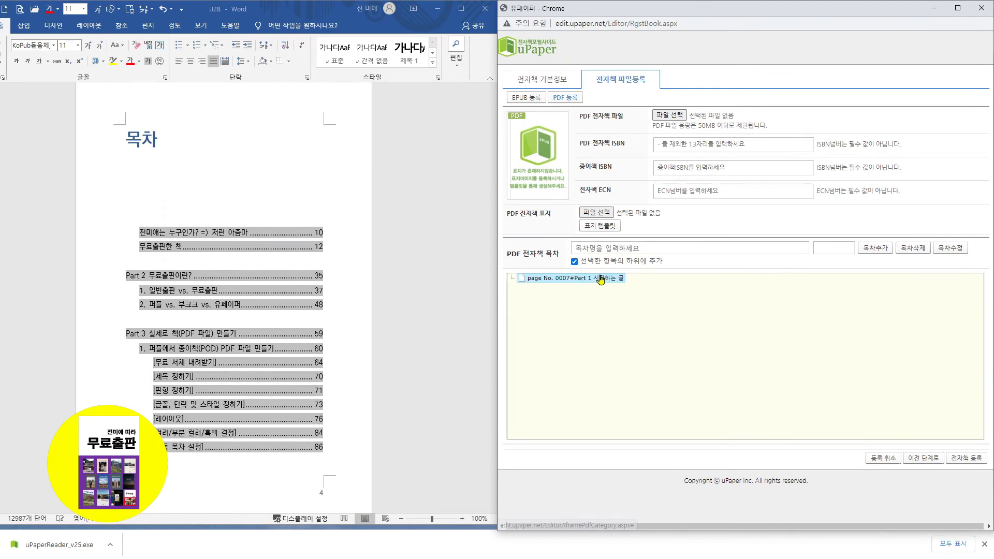
left_click(626, 247)
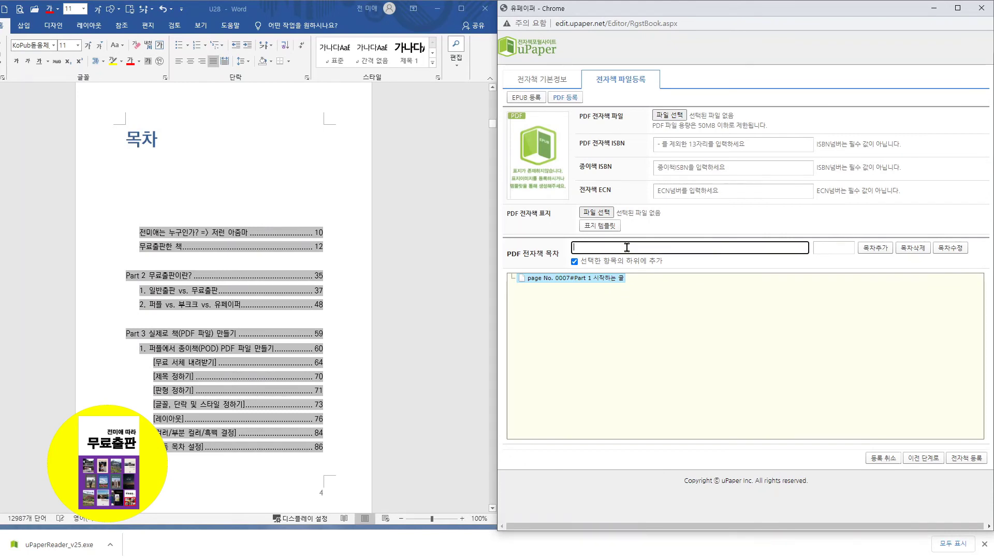
right_click(627, 248)
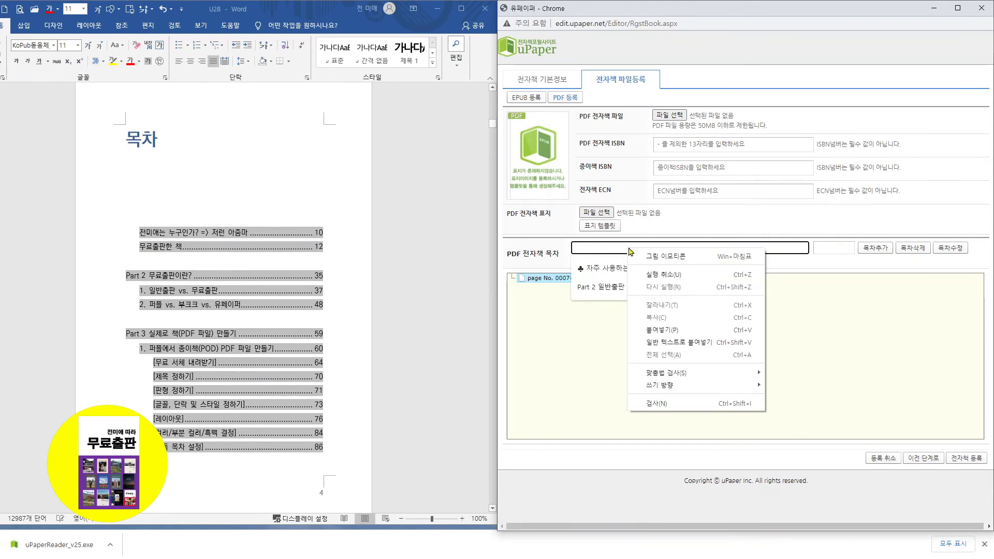
left_click(667, 331)
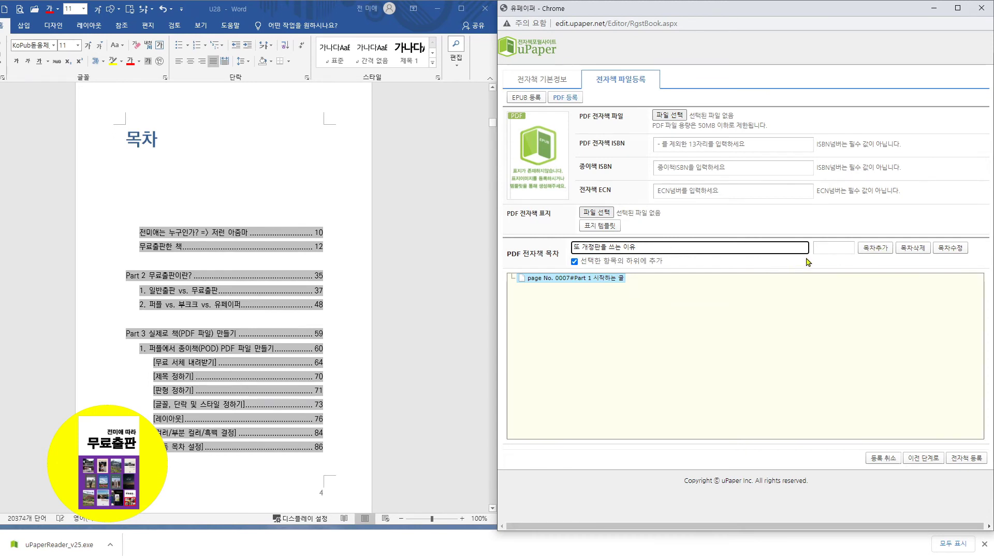
left_click(833, 247)
type("8")
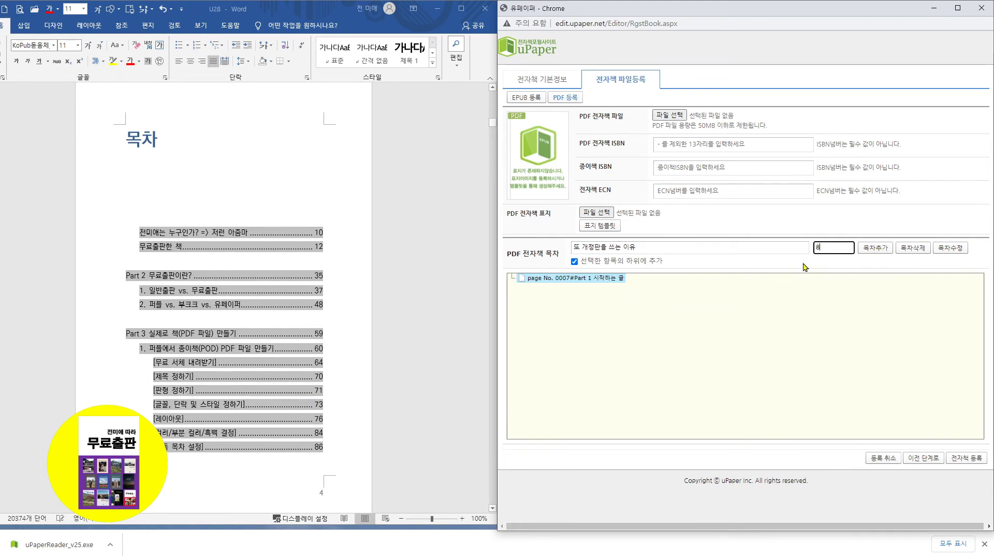
left_click(877, 248)
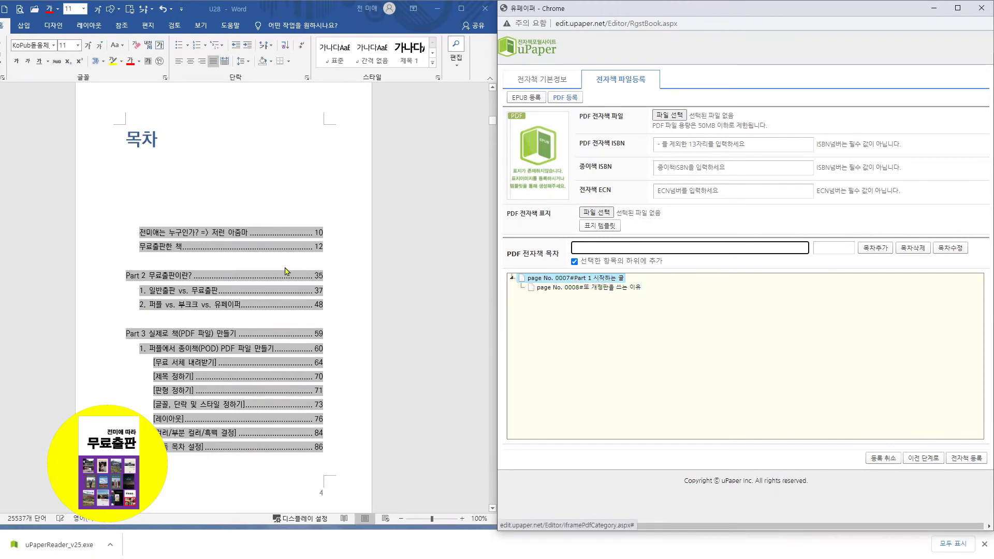
Move the author-introduction line from the Word 목차 into the PDF 전자책 목차 as a Part 1 sub-entry with page number 10
left_click(144, 232)
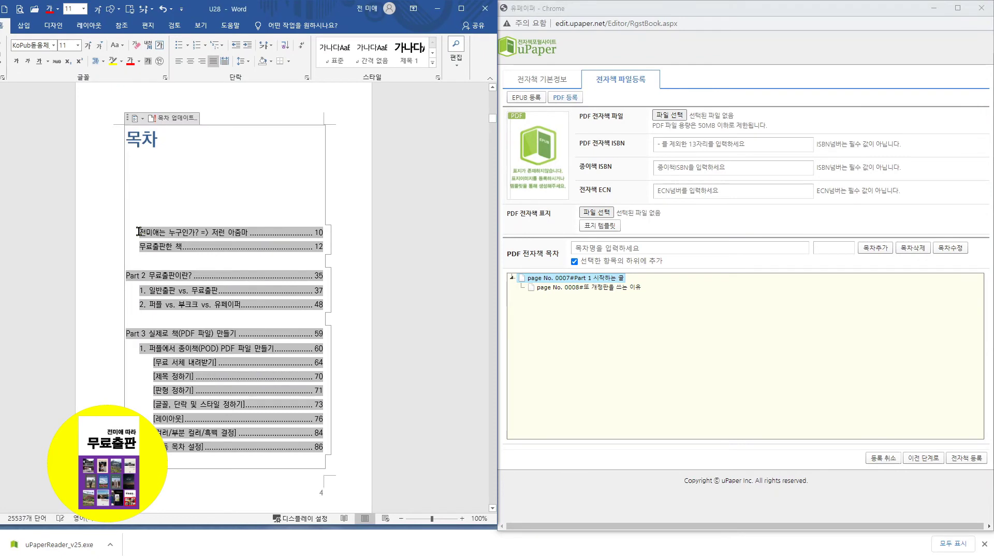
right_click(317, 231)
left_click(340, 237)
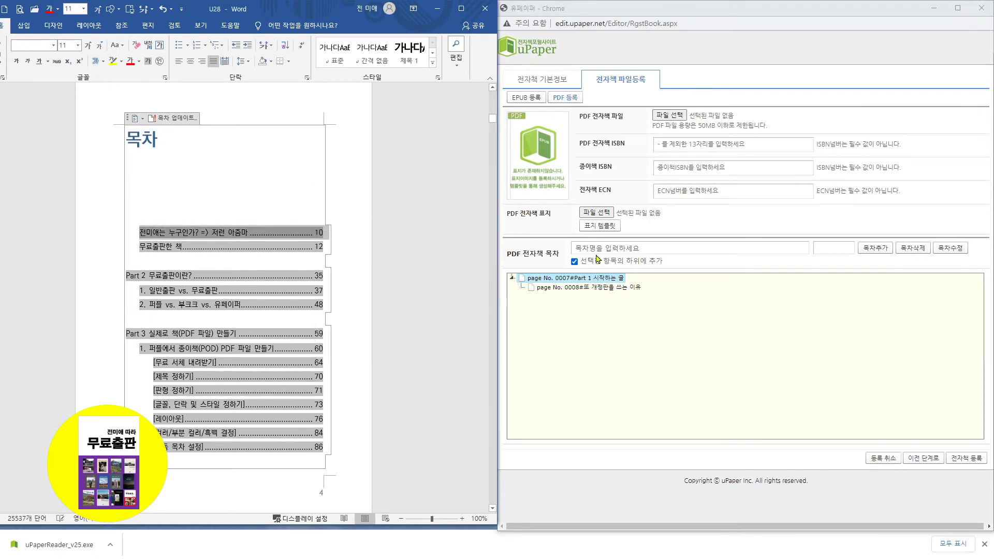
left_click(608, 249)
right_click(608, 252)
left_click(647, 328)
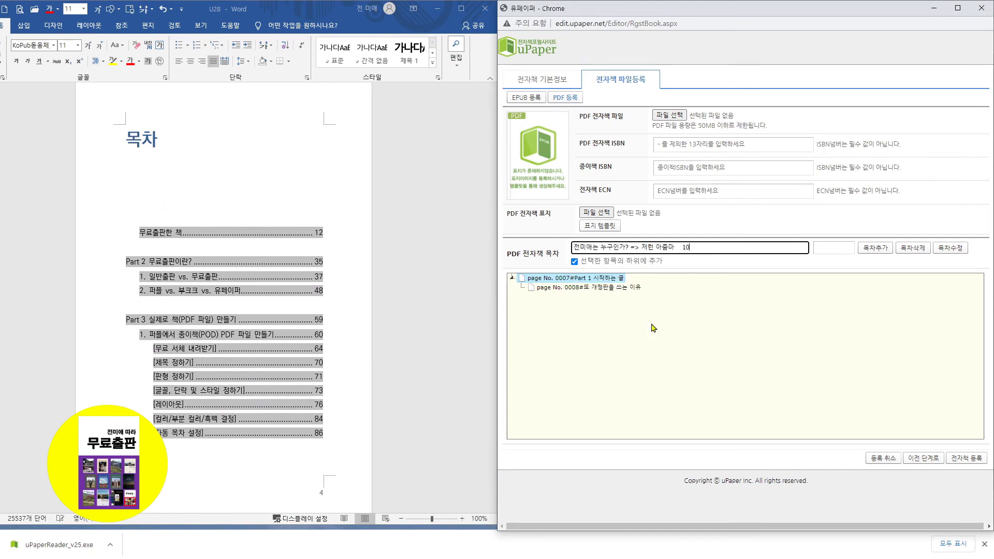
key("BackSpace")
key("BackSpace")
left_click(828, 243)
type("10")
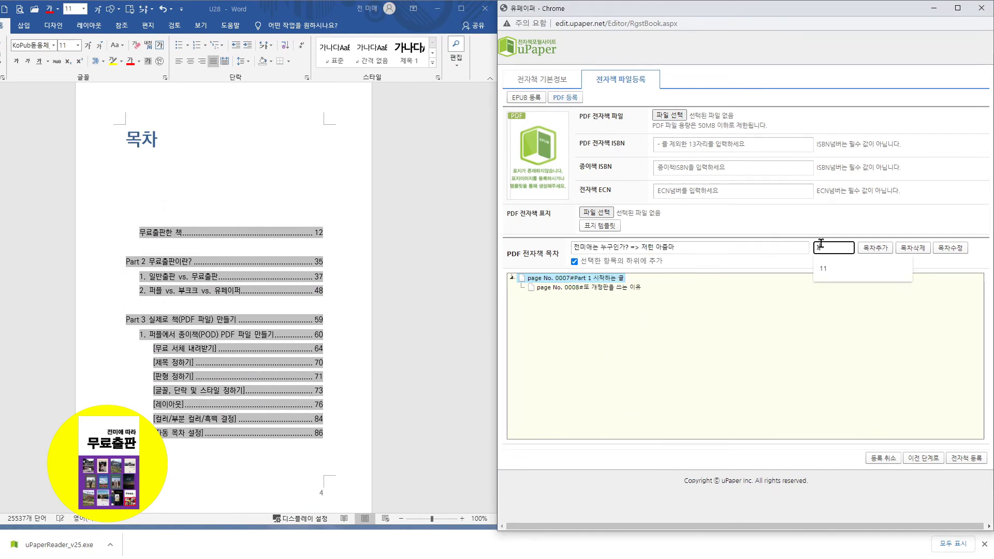
left_click(875, 248)
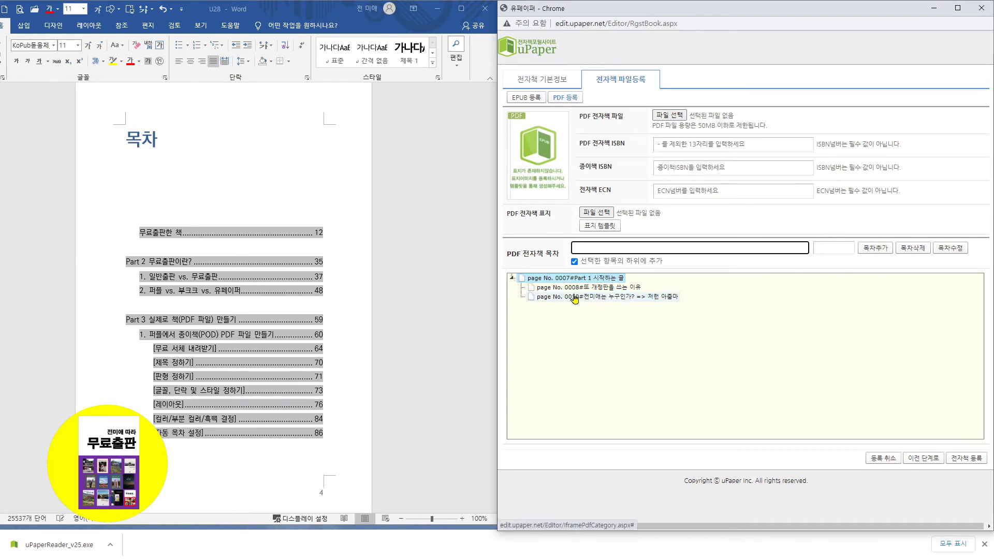
Move the "무료출판한 책" line from the Word 목차 into the PDF 전자책 목차 as a Part 1 sub-entry with page number 12
left_click(147, 232)
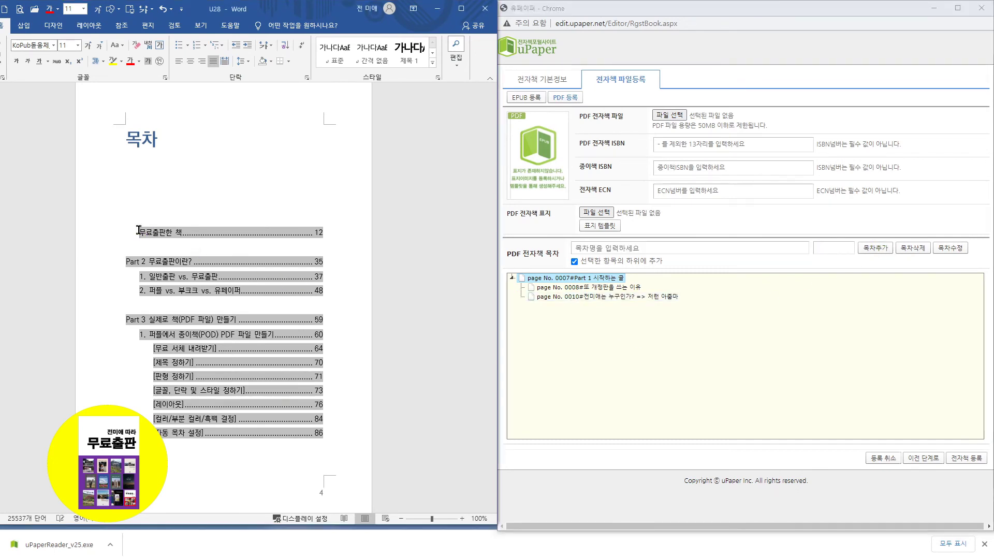
right_click(289, 231)
left_click(309, 236)
left_click(617, 248)
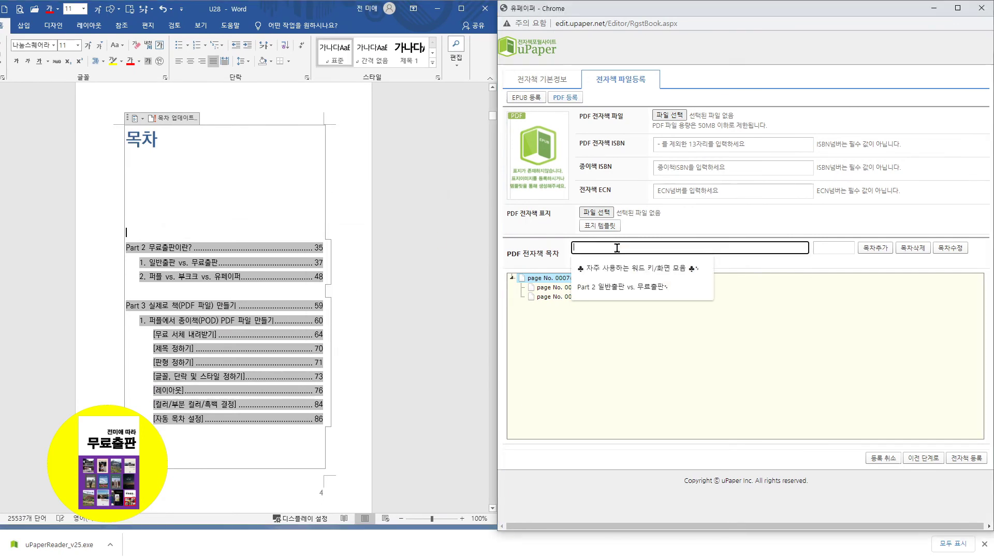
right_click(618, 248)
left_click(653, 330)
left_click(831, 248)
left_click(874, 248)
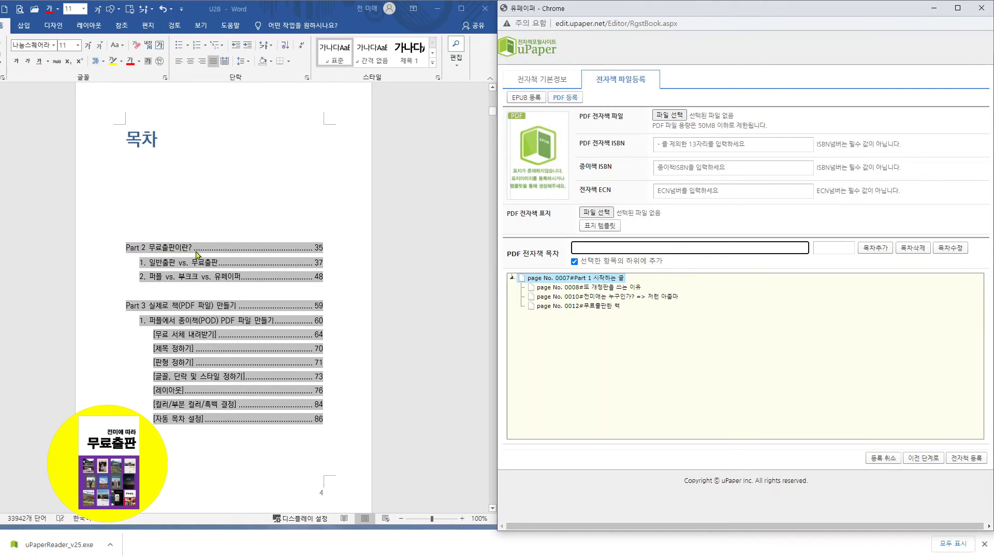
Turn off 선택한 항목의 하위에 추가 and cut the "Part 2 무료출판이란?" line from the Word document's 목차
left_click(585, 265)
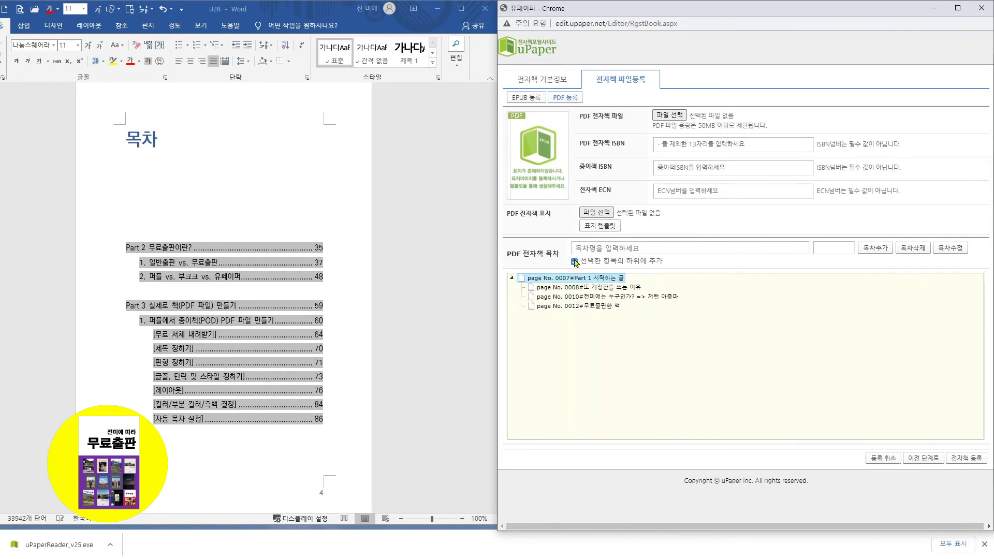
left_click(126, 247)
left_click_drag(201, 243, 307, 243)
right_click(327, 246)
left_click(354, 255)
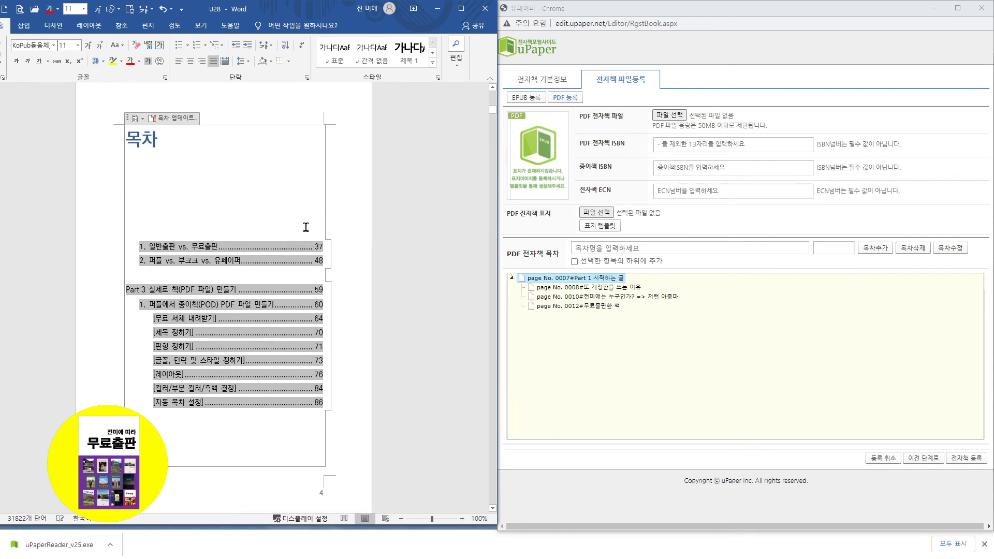
Add "Part 2 무료출판이란?" as a top-level PDF 전자책 목차 entry with page number 35, removing the number from the title
left_click(613, 248)
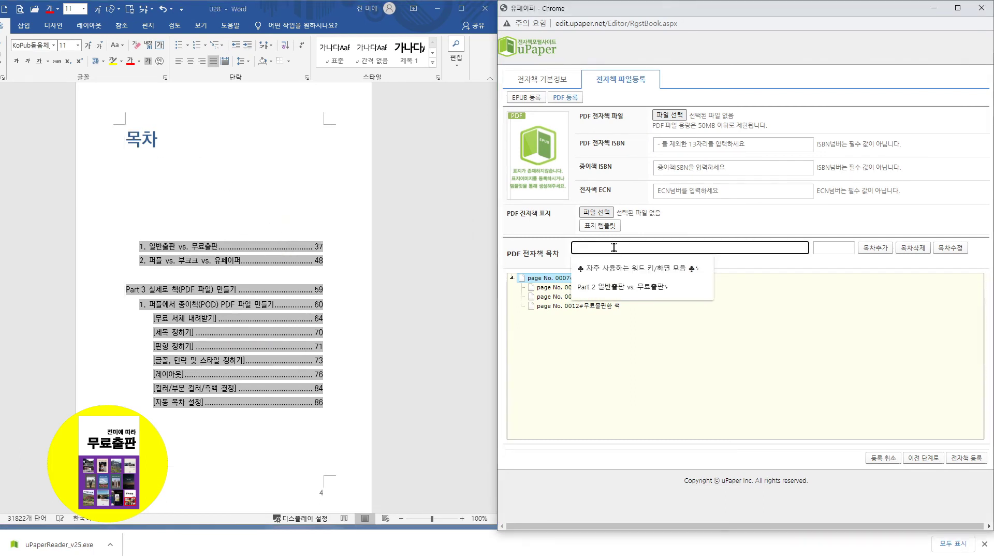
right_click(614, 248)
left_click(647, 329)
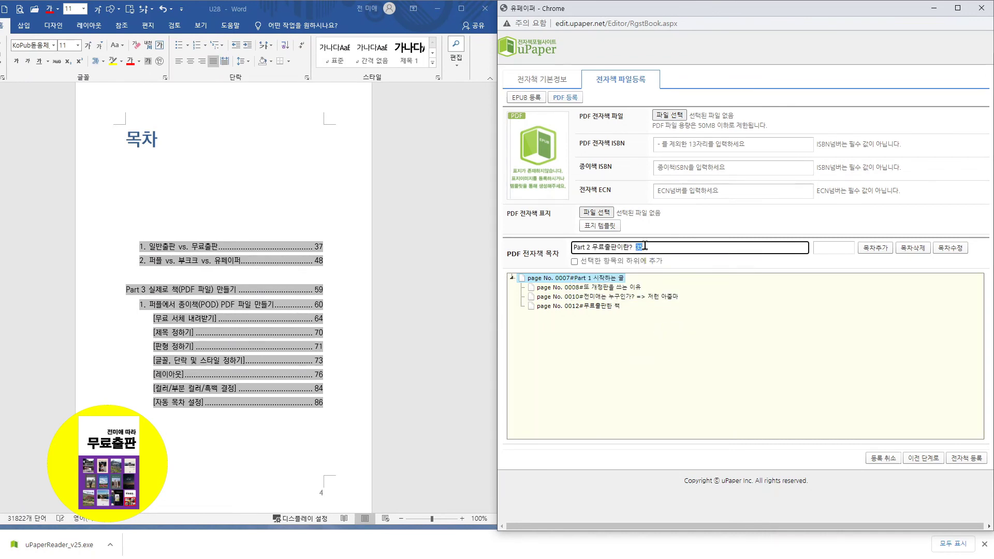
key("BackSpace")
left_click(834, 248)
type("35")
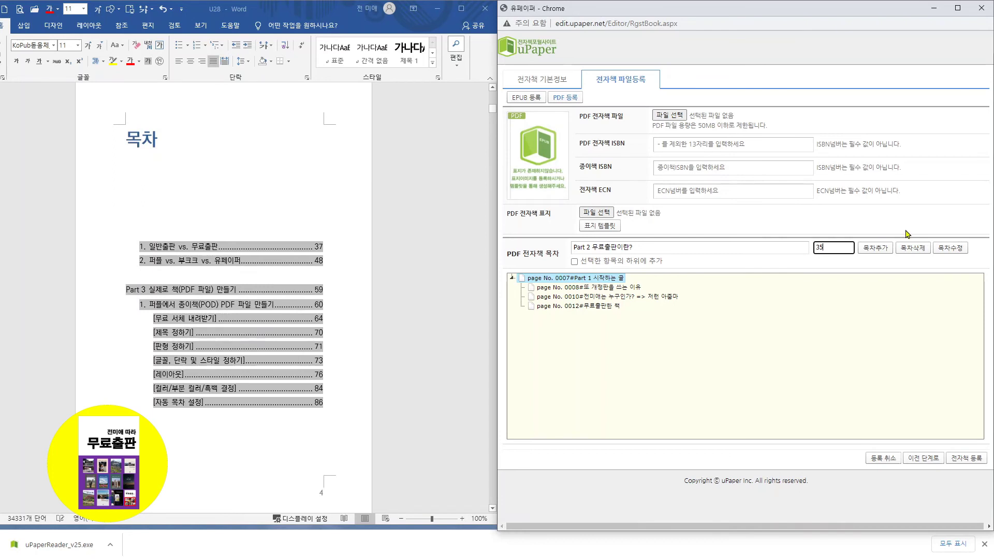
left_click(875, 249)
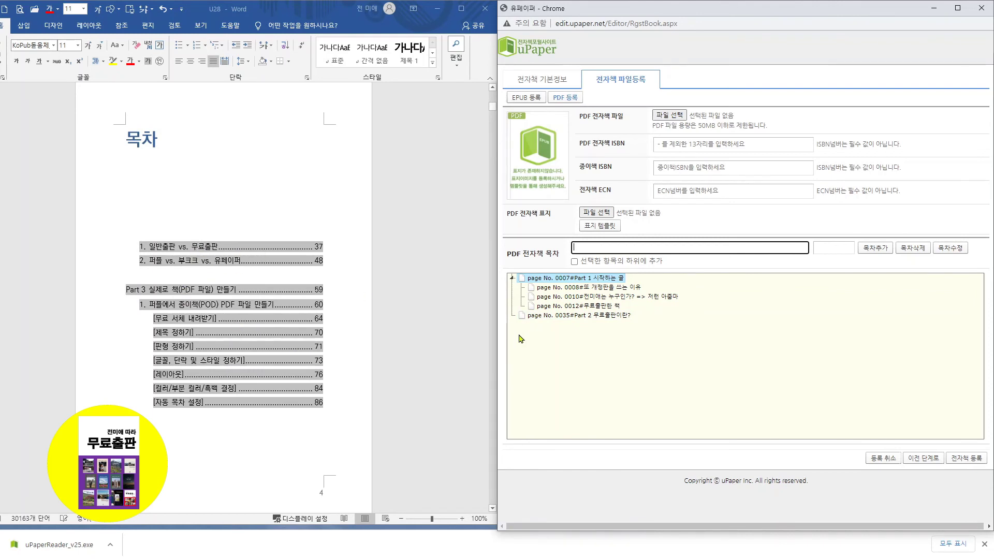
left_click(555, 317)
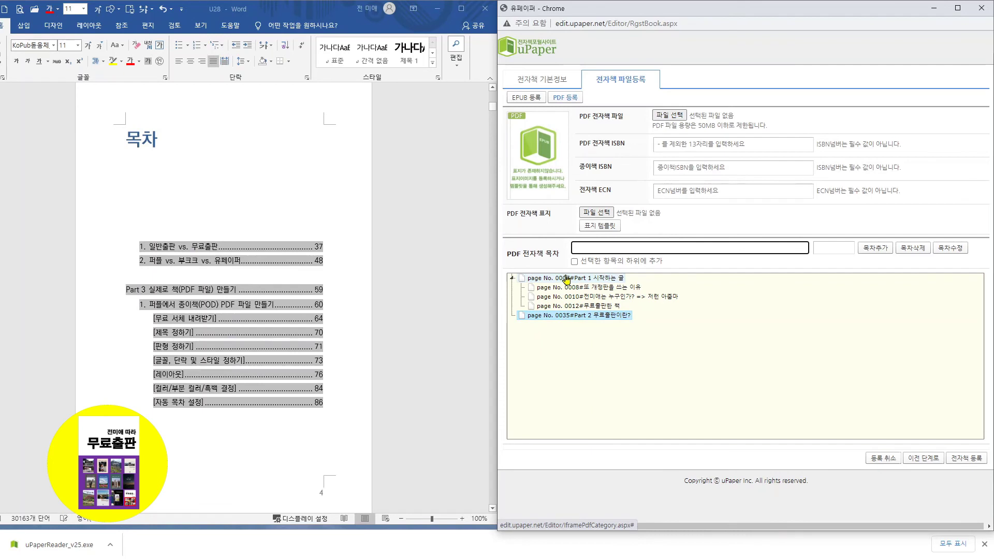
left_click(567, 281)
left_click(567, 323)
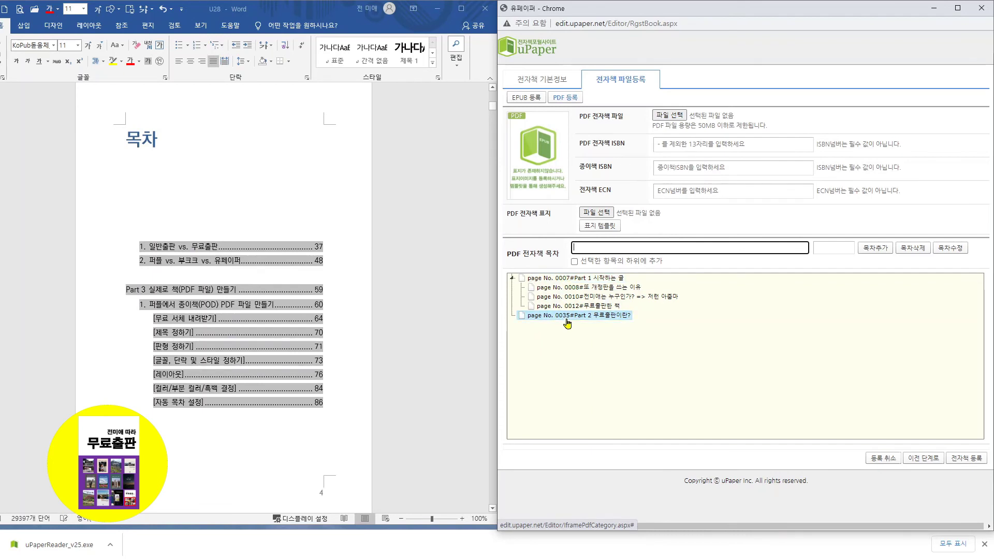
left_click(574, 262)
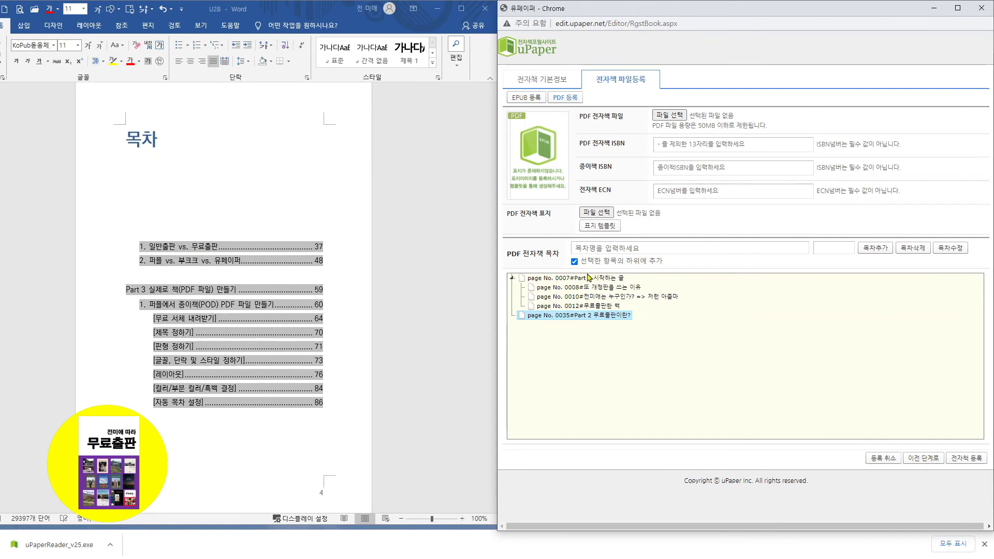
left_click(574, 262)
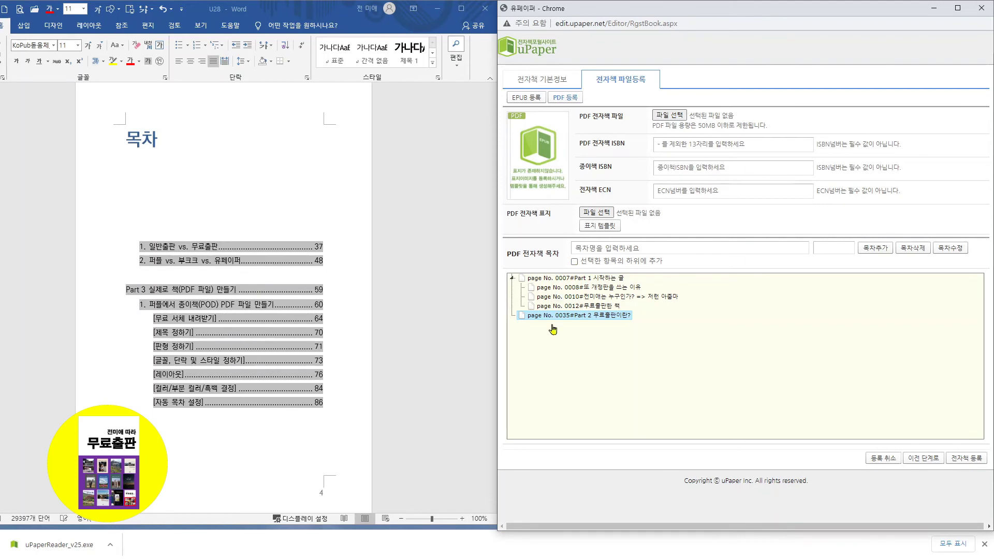
Cut the "Part 3 실제로 책(PDF 파일) 만들기" line from the Word document's 목차
left_click(126, 287)
left_click_drag(126, 287, 318, 295)
right_click(318, 295)
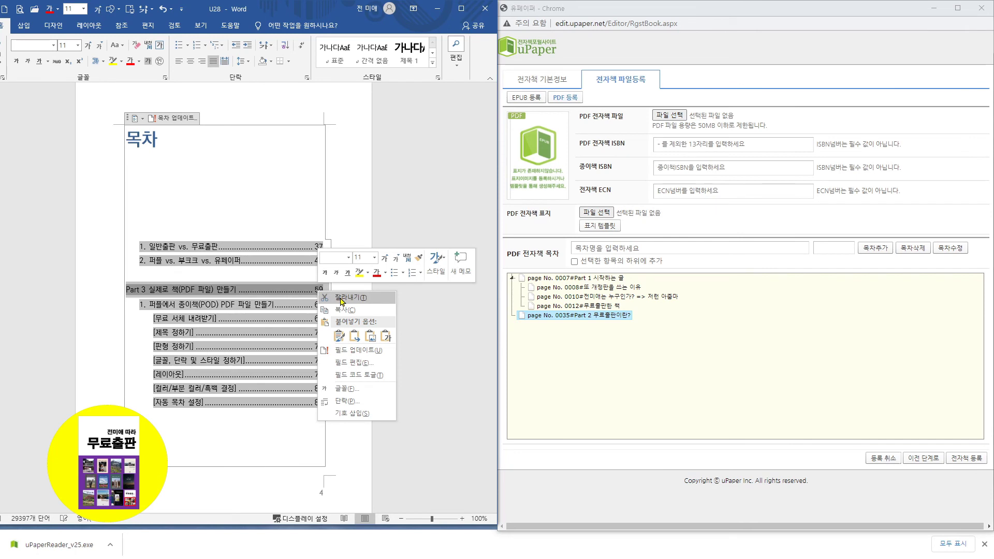
left_click(332, 298)
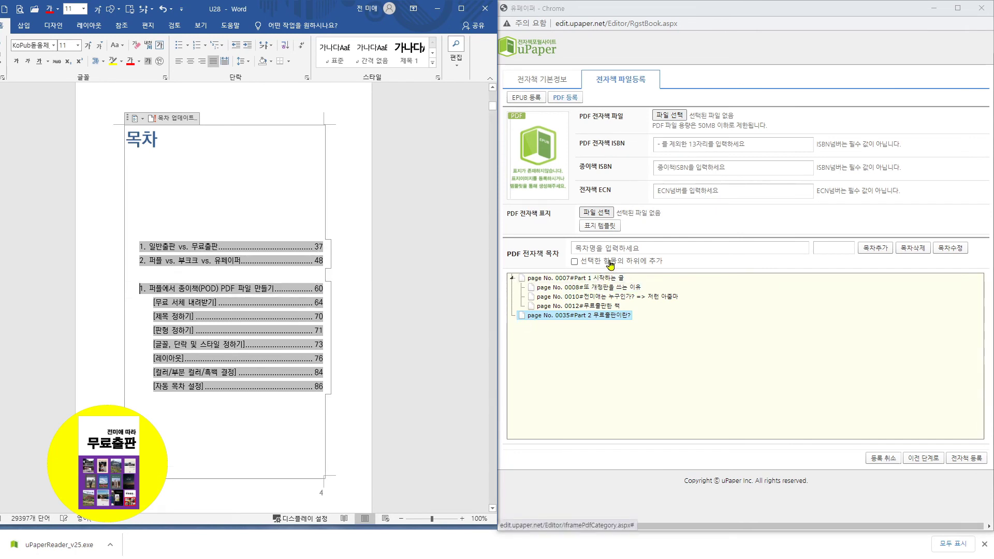
Add "Part 3 실제로 책(PDF 파일) 만들기" as a top-level PDF 전자책 목차 entry with page number 59, removing the number from the title
left_click(600, 246)
right_click(600, 248)
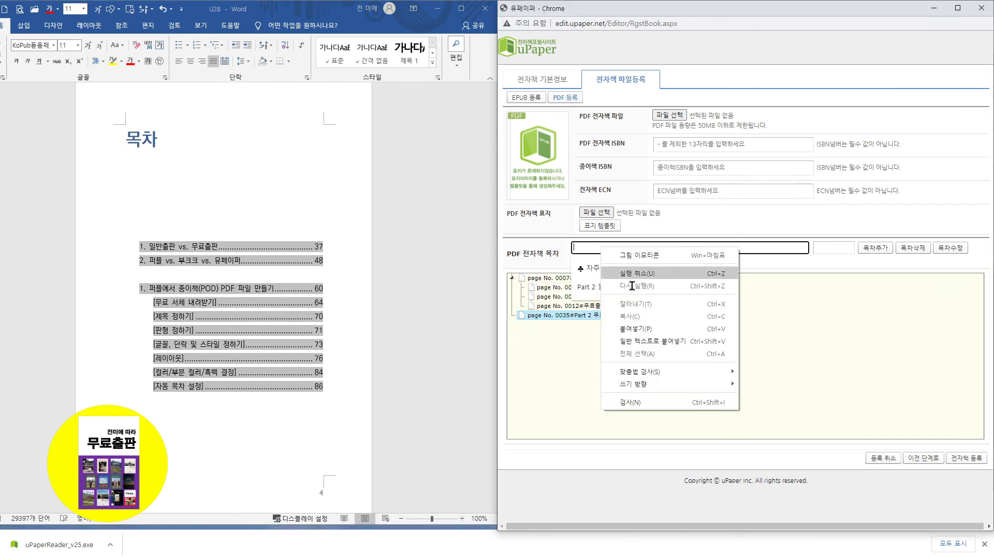
left_click(636, 339)
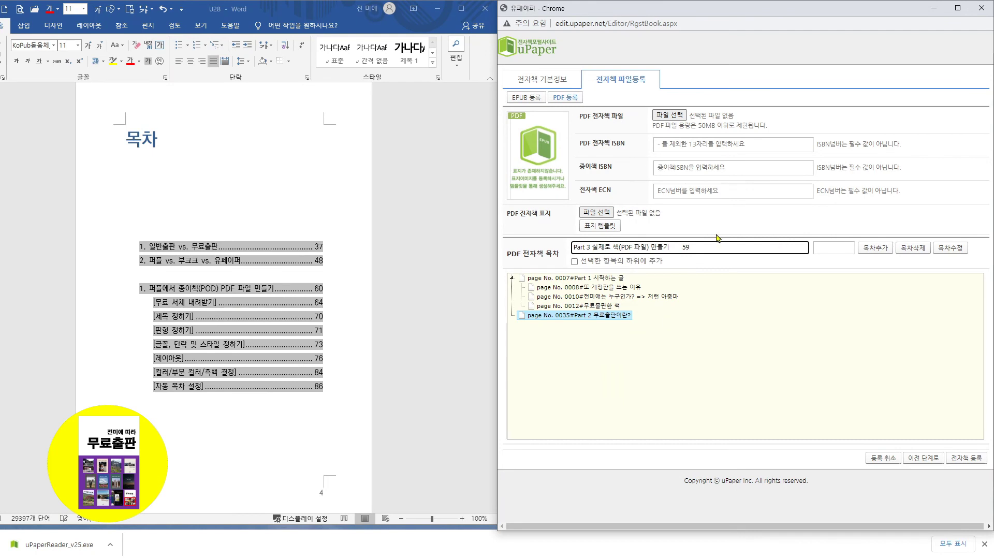
left_click(834, 248)
type("59")
left_click(878, 249)
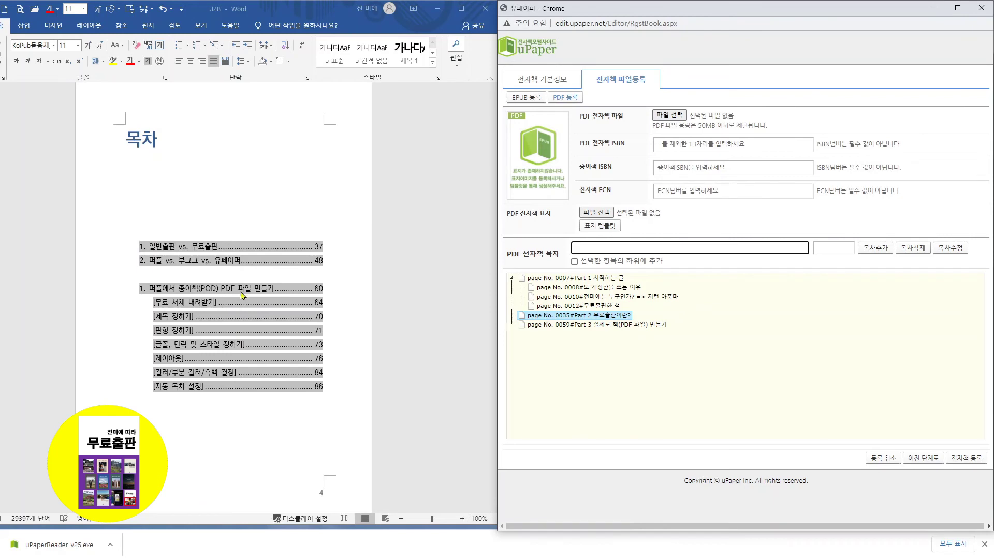
Close the Word document U28 without saving its changes
scroll(241, 300, "down", 20)
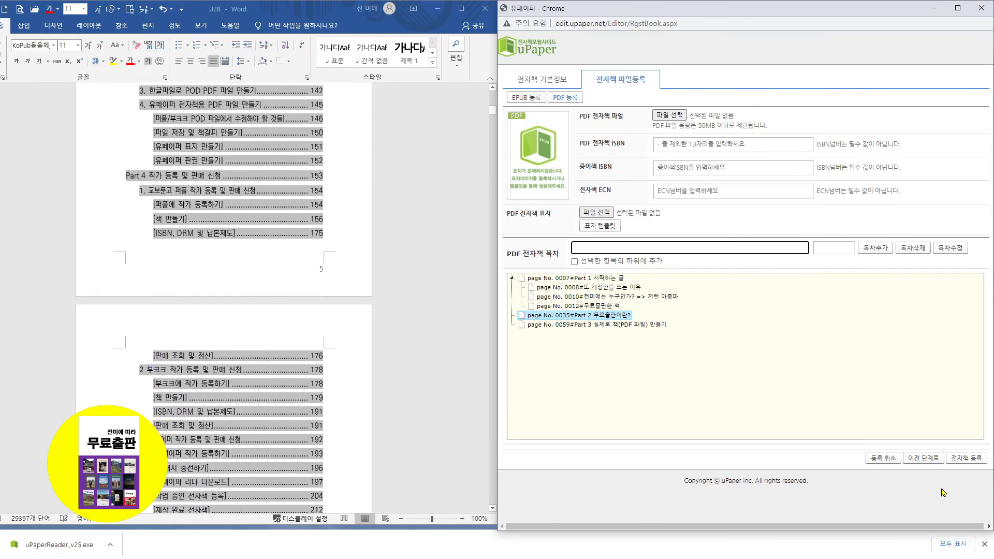
scroll(262, 269, "up", 10)
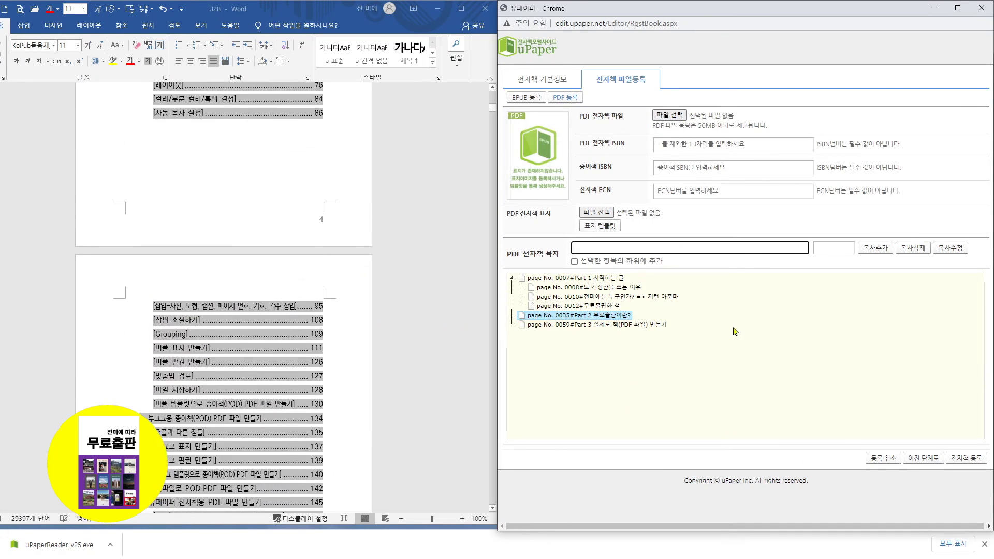
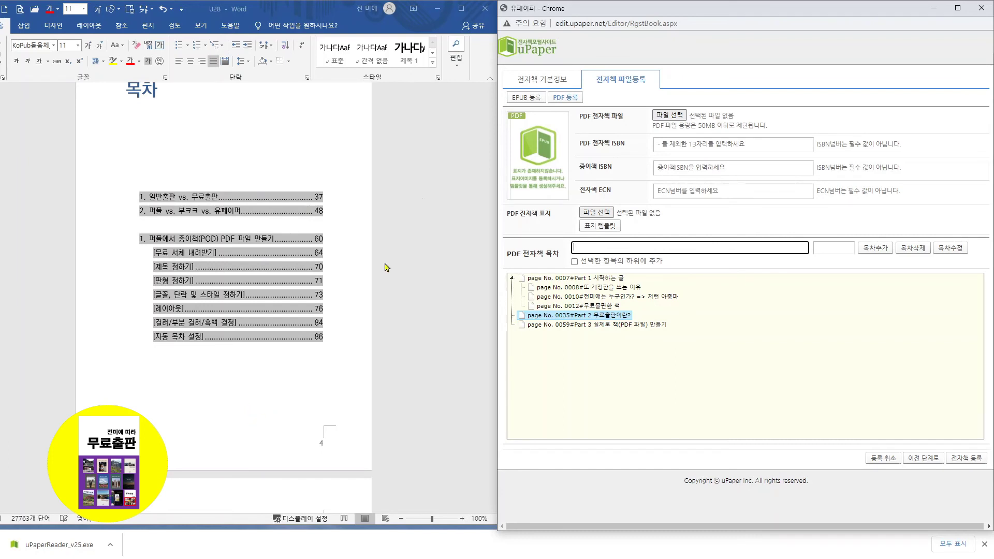
left_click(485, 9)
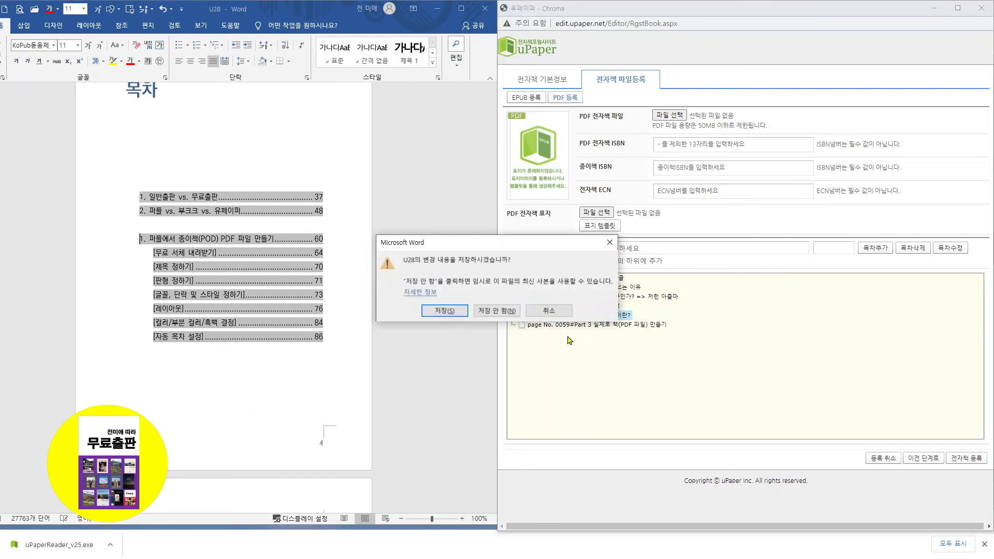
left_click(495, 311)
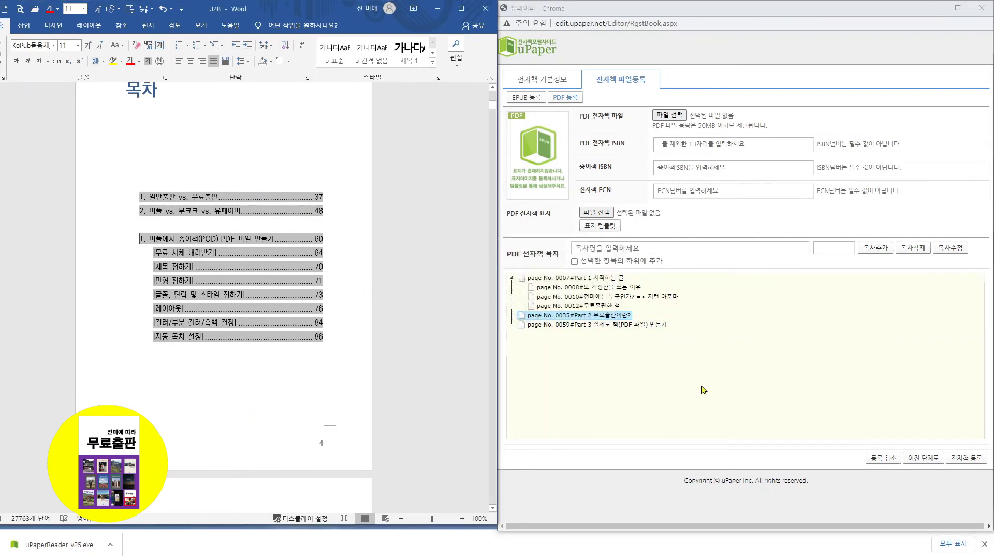
left_click(485, 9)
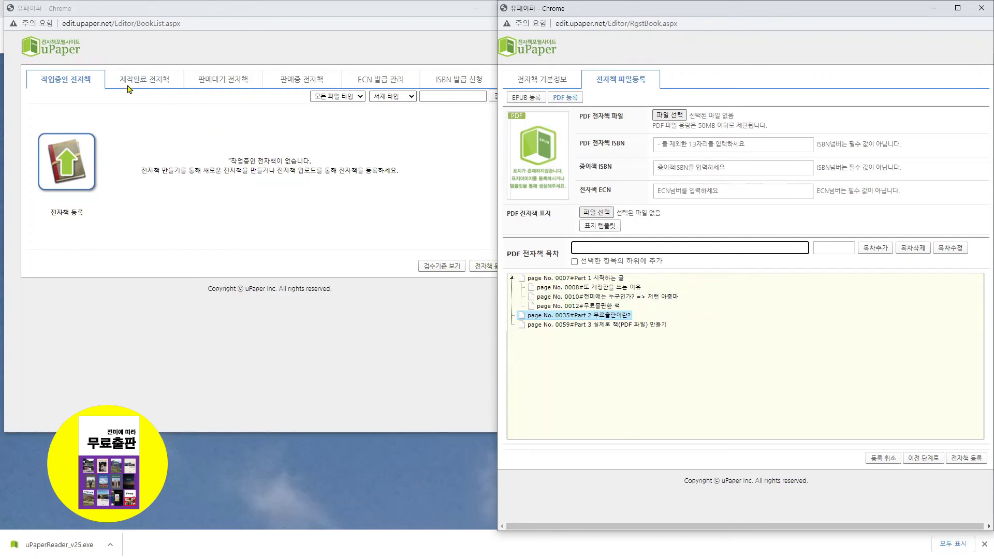
Open the sale application (판매신청) for 무료출판4 from the completed e-books (제작완료 전자책)
left_click(147, 82)
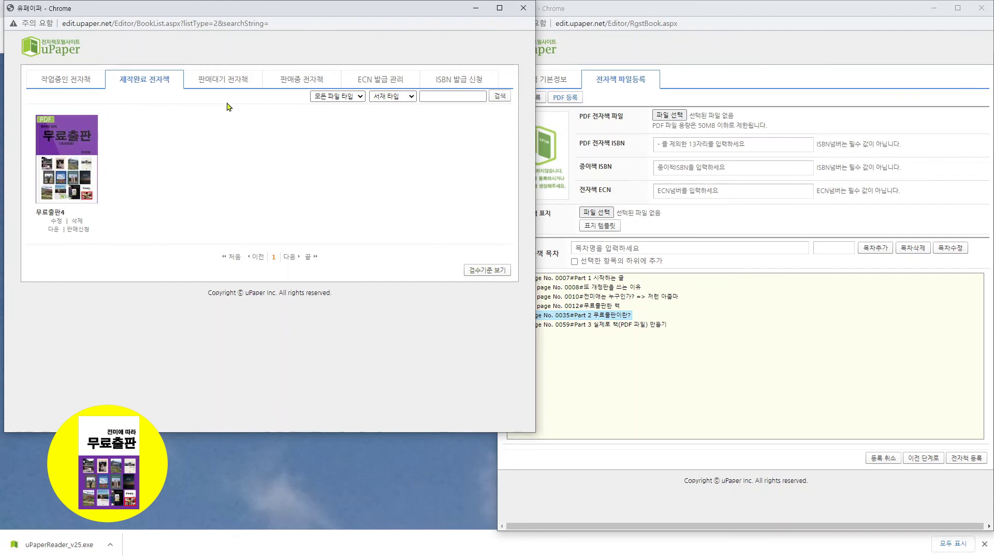
left_click(78, 232)
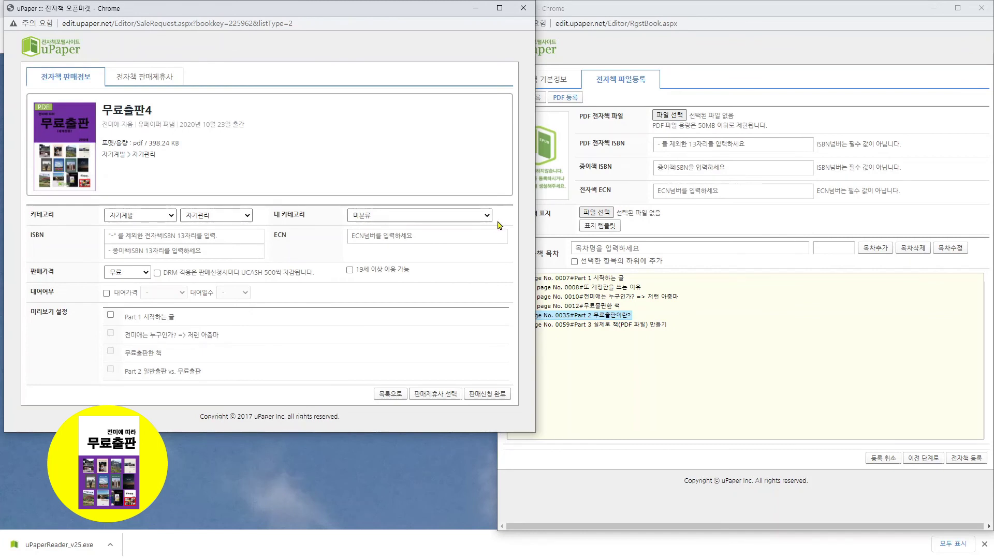
Try a 판매가격 of 10,000 원 with DRM applied for 무료출판4
left_click(146, 275)
scroll(125, 362, "down", 20)
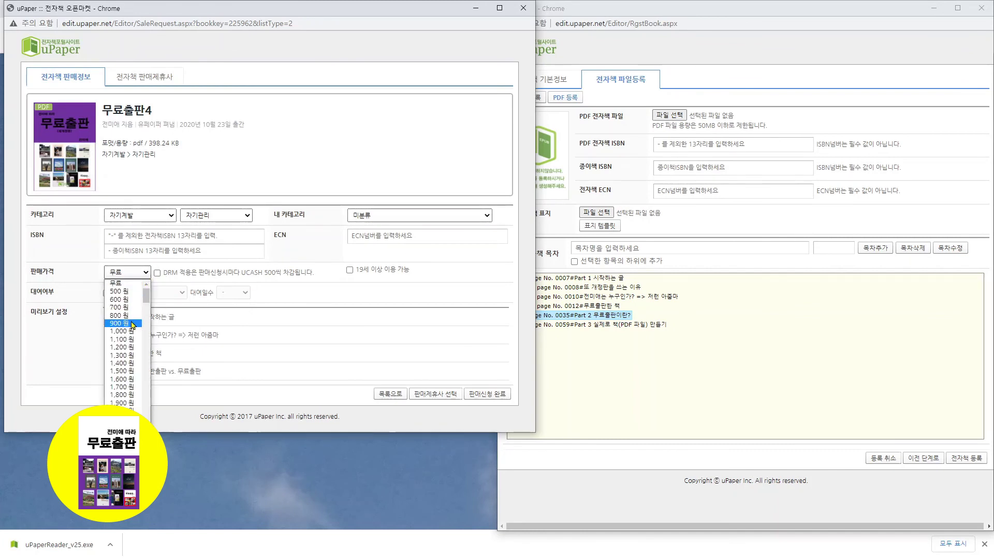
scroll(126, 365, "up", 8)
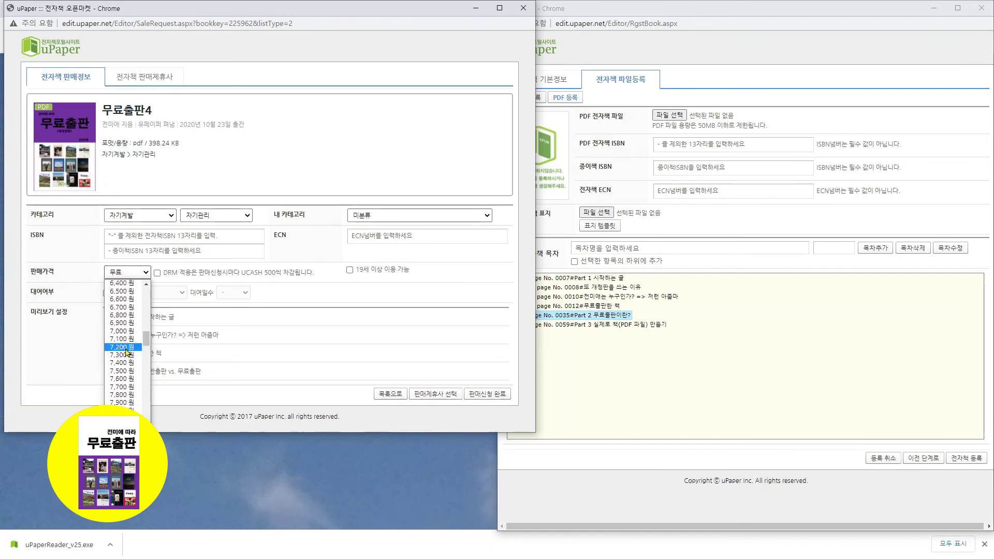
scroll(124, 365, "up", 3)
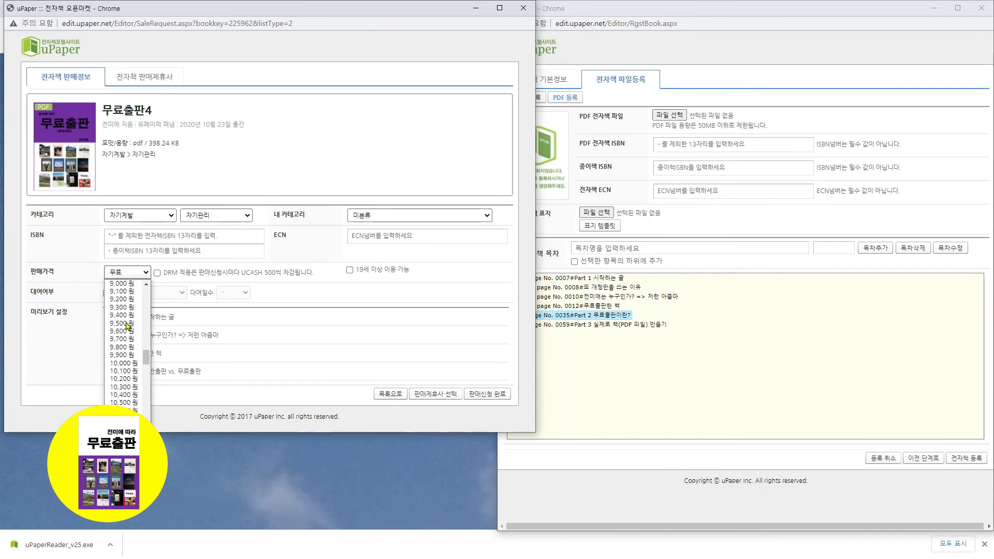
left_click(112, 365)
left_click(157, 272)
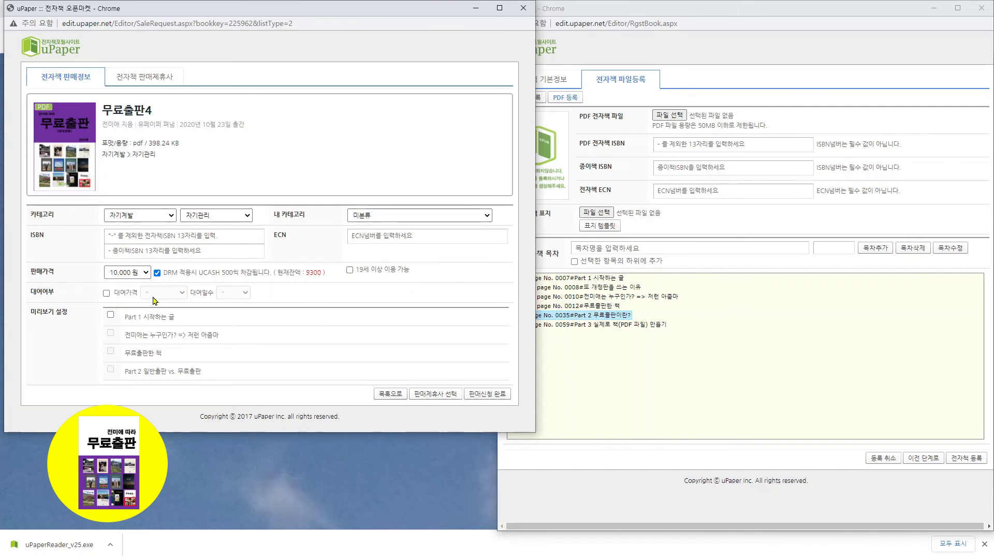
Try the 대여가격 option and the 미리보기 설정 chapter selections, and return to the e-book list without submitting
left_click(106, 294)
left_click(107, 295)
left_click(111, 315)
left_click(111, 334)
left_click(110, 351)
left_click(110, 333)
left_click(110, 314)
left_click(390, 396)
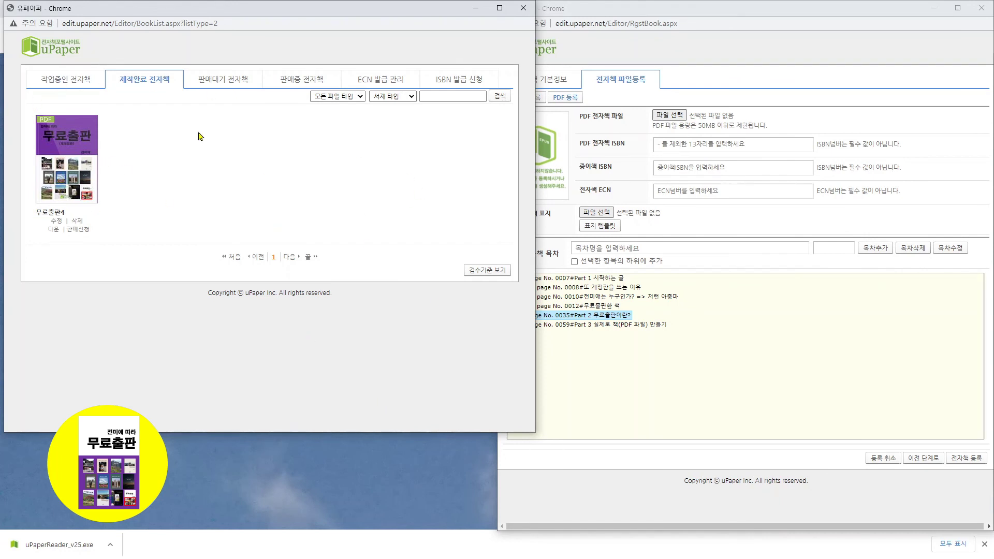
Reopen the sale application for 무료출판4, set 판매가격 to 10,000 원 and apply DRM
left_click(78, 233)
left_click(146, 273)
scroll(128, 382, "down", 10)
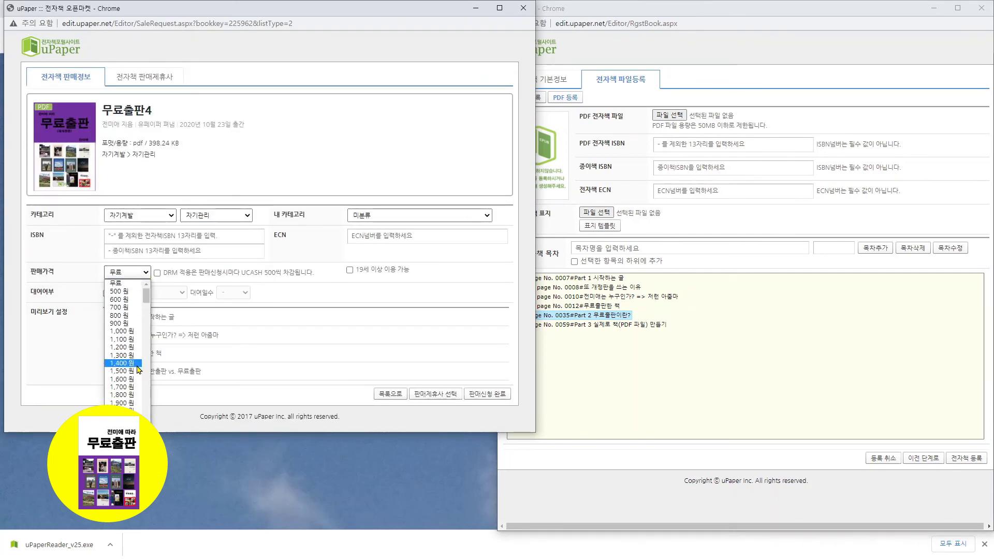
scroll(128, 381, "down", 5)
left_click(124, 366)
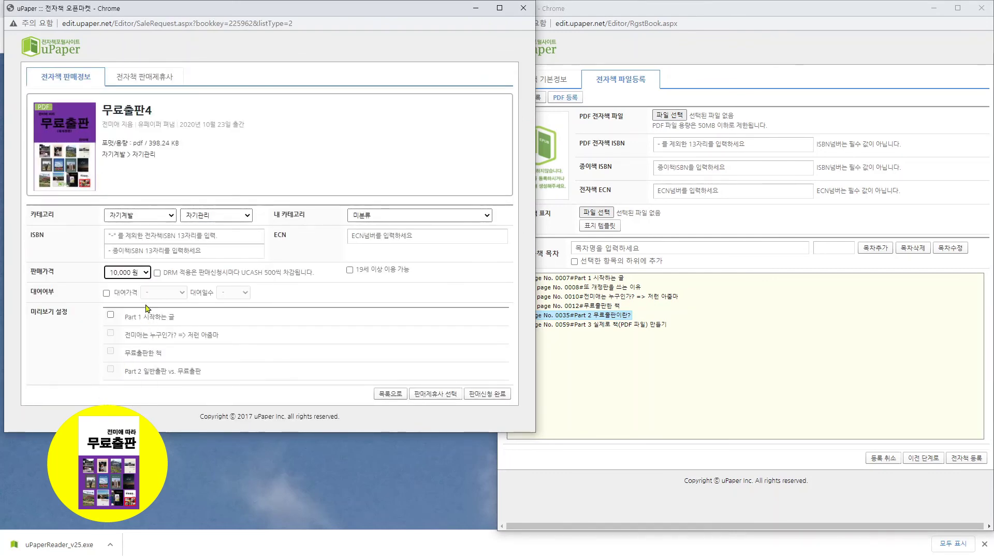
left_click(157, 273)
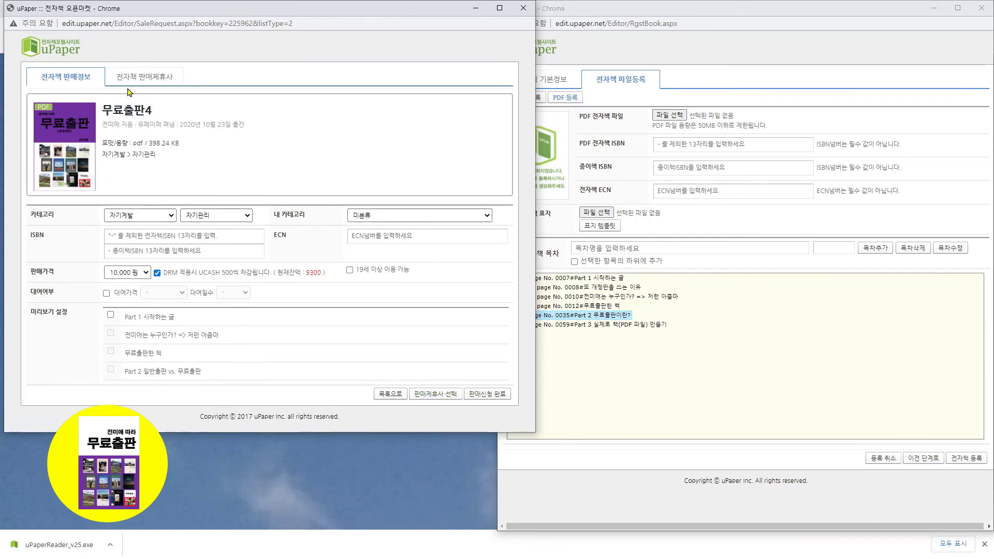
In 판매제휴사, select all affiliates for the e-book, exclude 와이투북 and 북큐브, and highlight the 밀리의서재 rate and the 교보문고 ISBN note
left_click(429, 394)
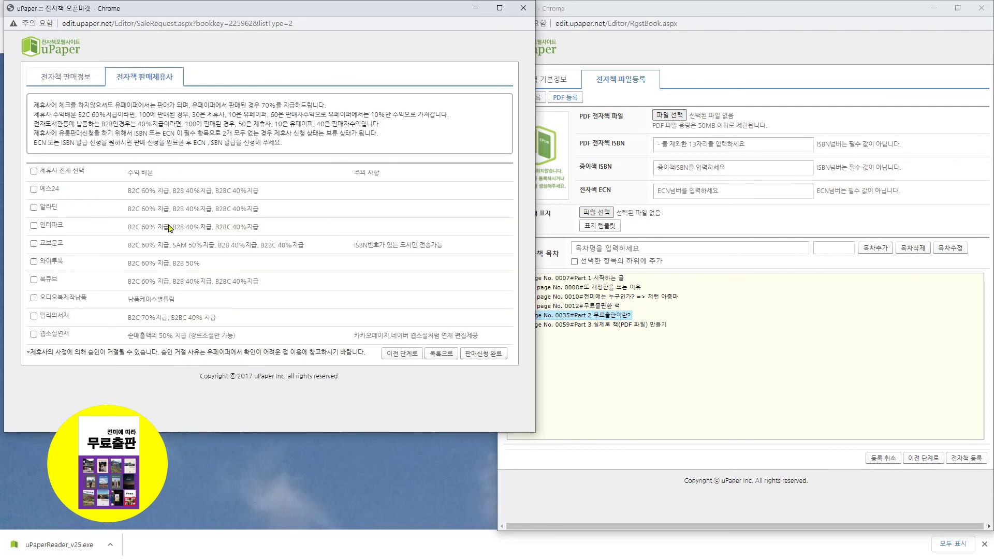
left_click(35, 172)
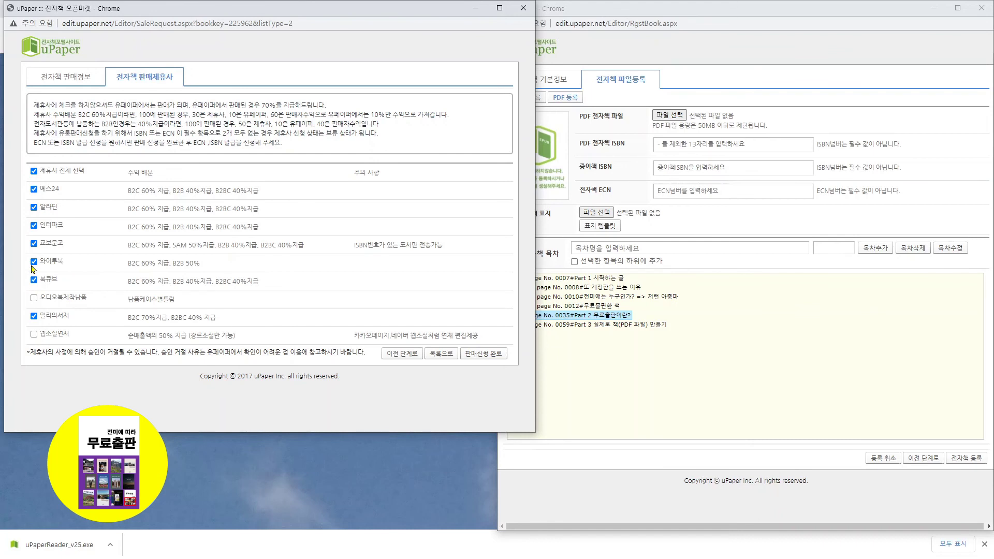
left_click(34, 279)
left_click_drag(141, 320, 165, 320)
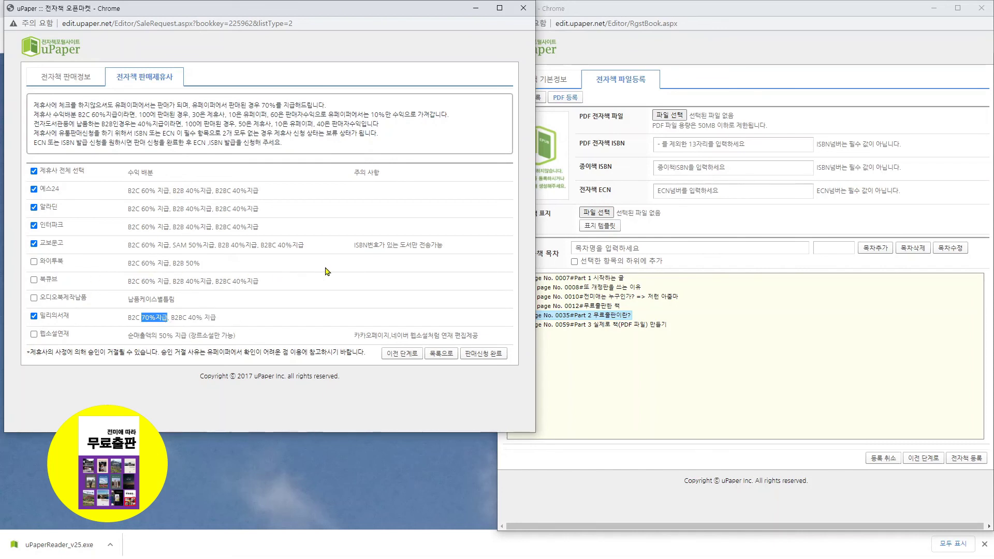
left_click_drag(355, 246, 451, 253)
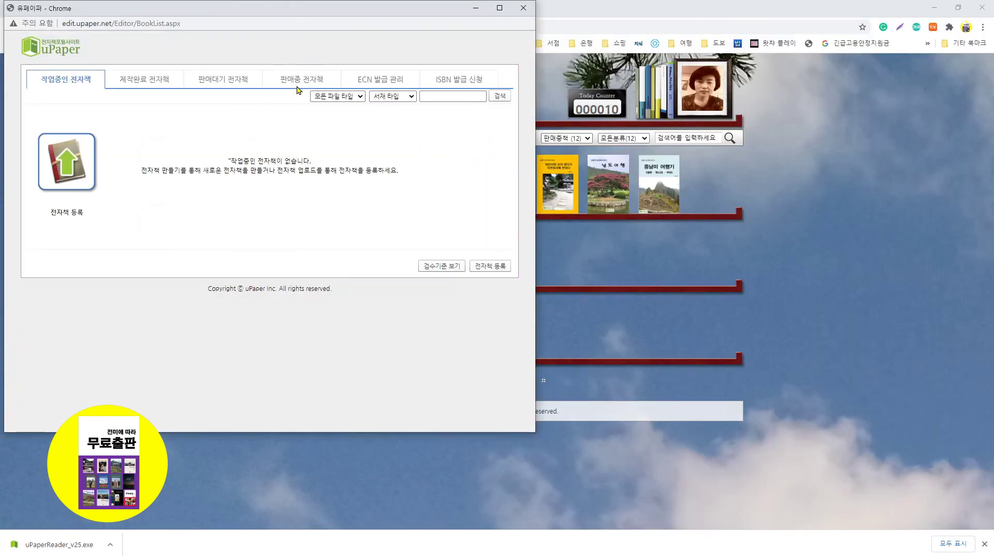
View the first page of the e-books on sale (판매중 전자책)
left_click(303, 79)
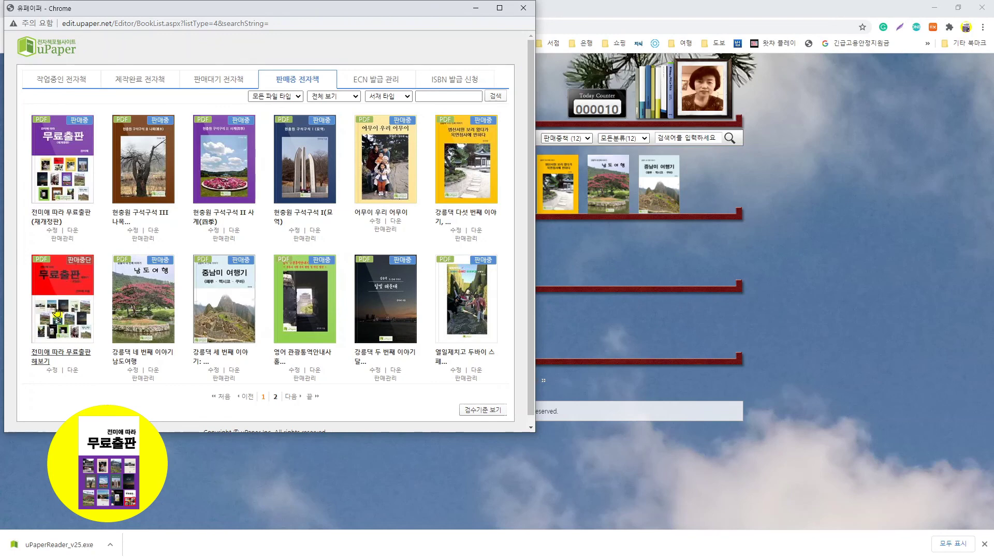
left_click(264, 397)
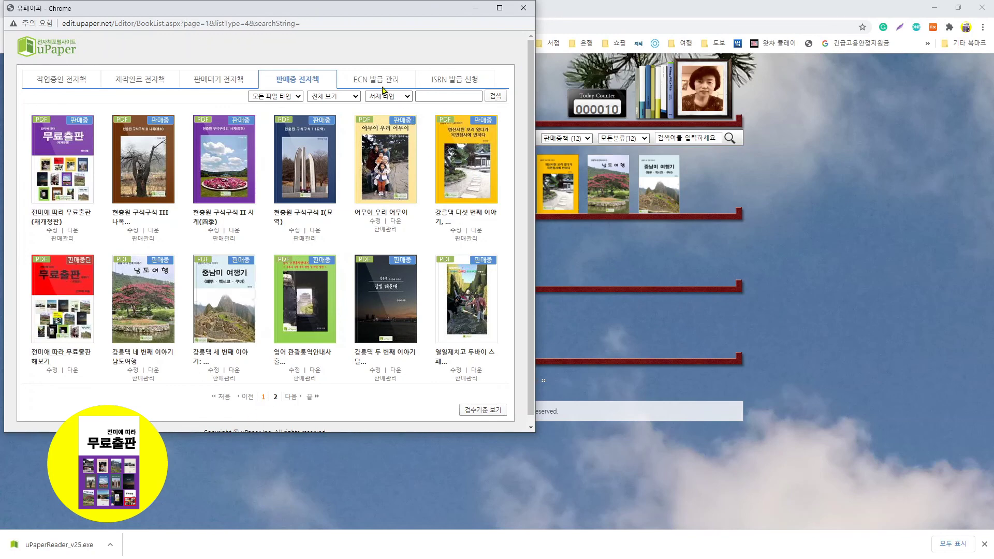
Examine both pages of the ISBN 발급신청 list filtered by 신청, and return the filter to 미신청
left_click(460, 82)
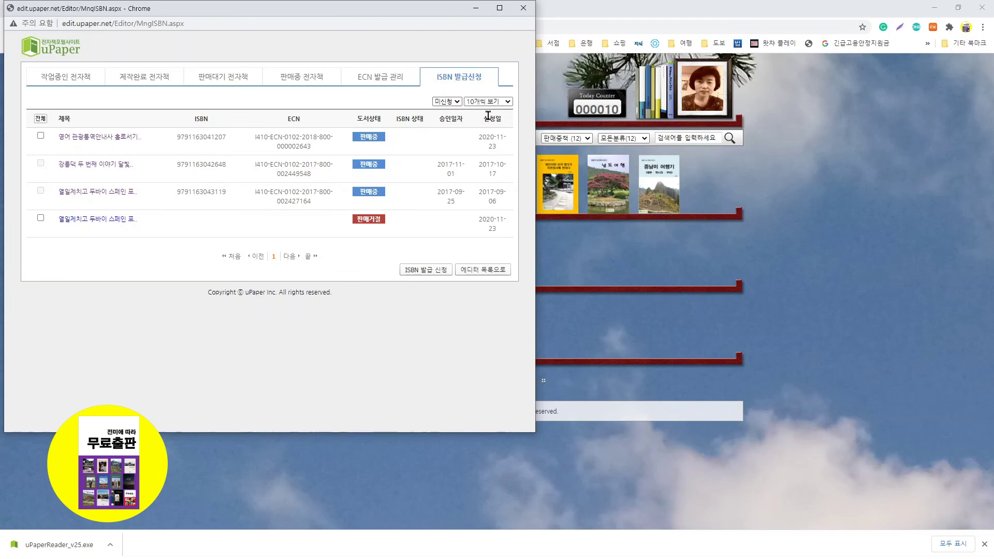
left_click(460, 102)
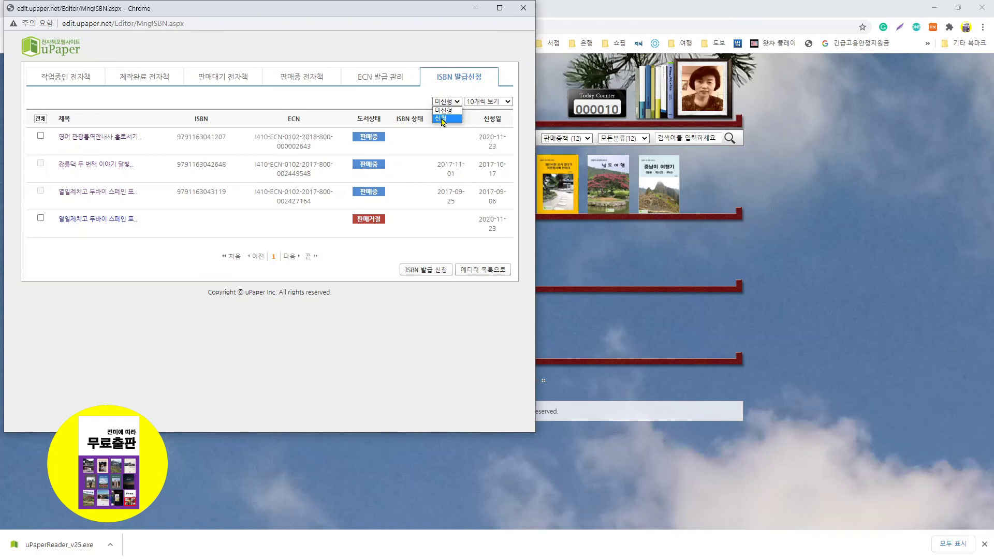
left_click(443, 121)
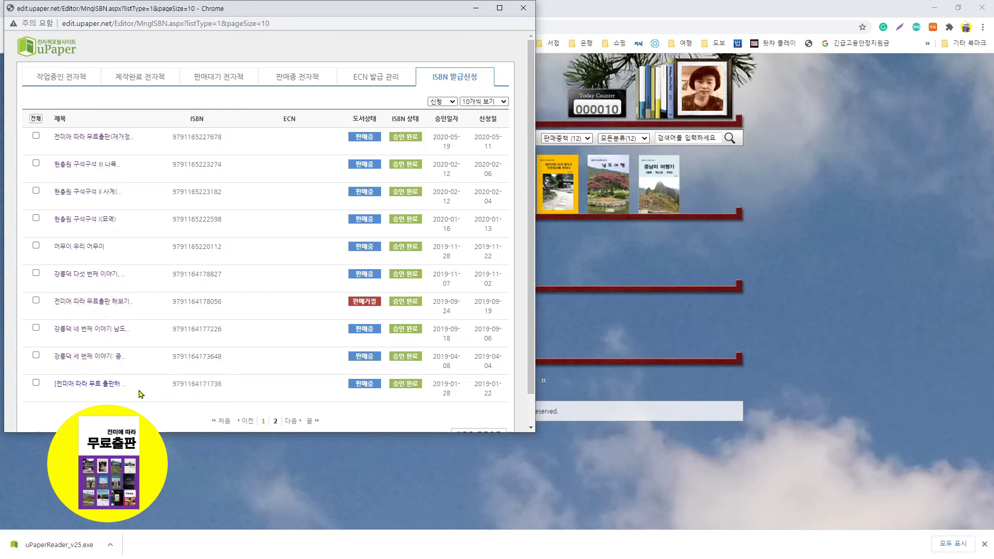
left_click(276, 421)
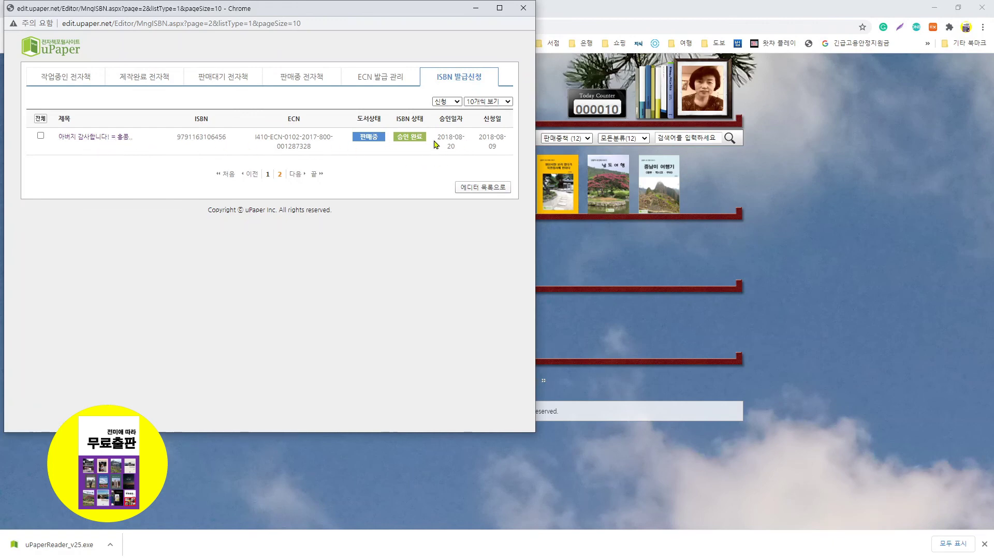
left_click(267, 175)
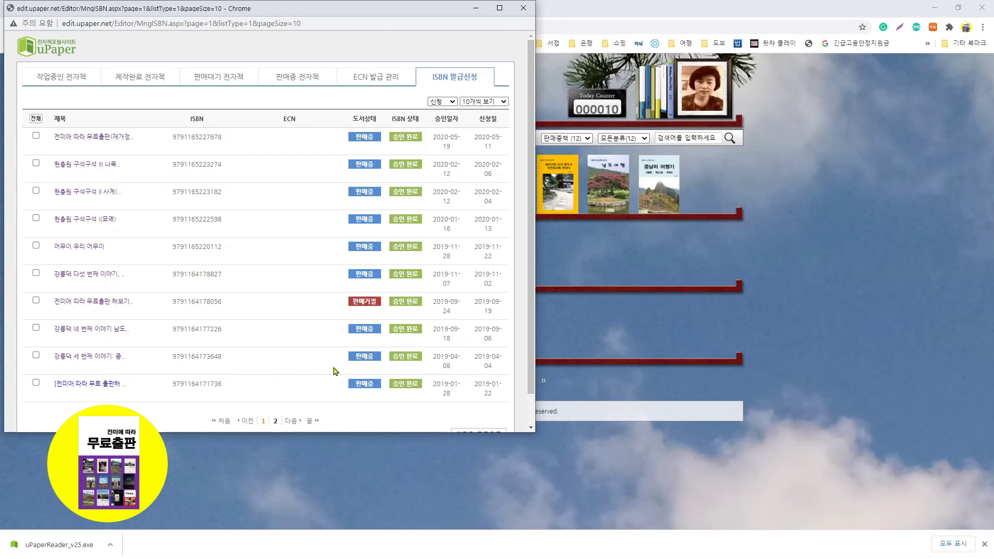
left_click(276, 423)
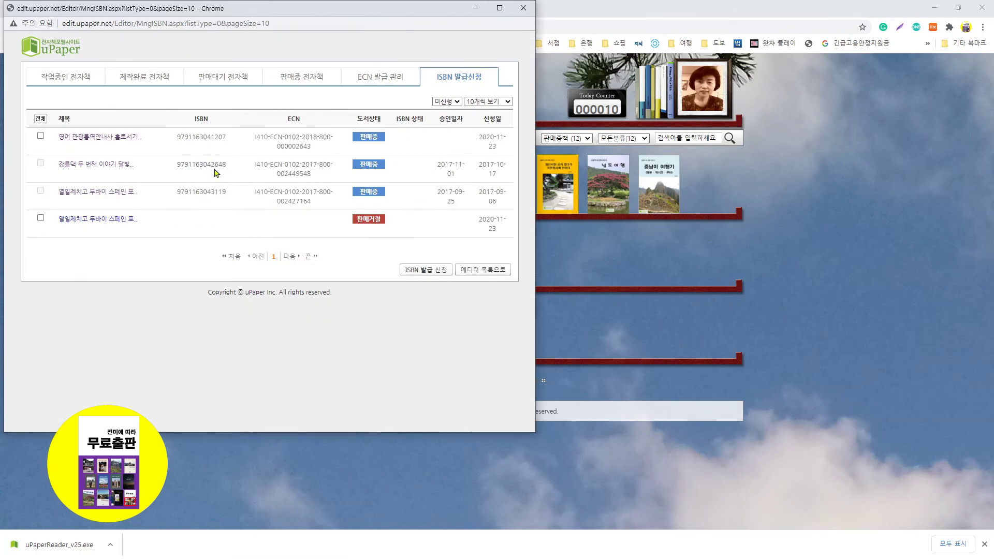